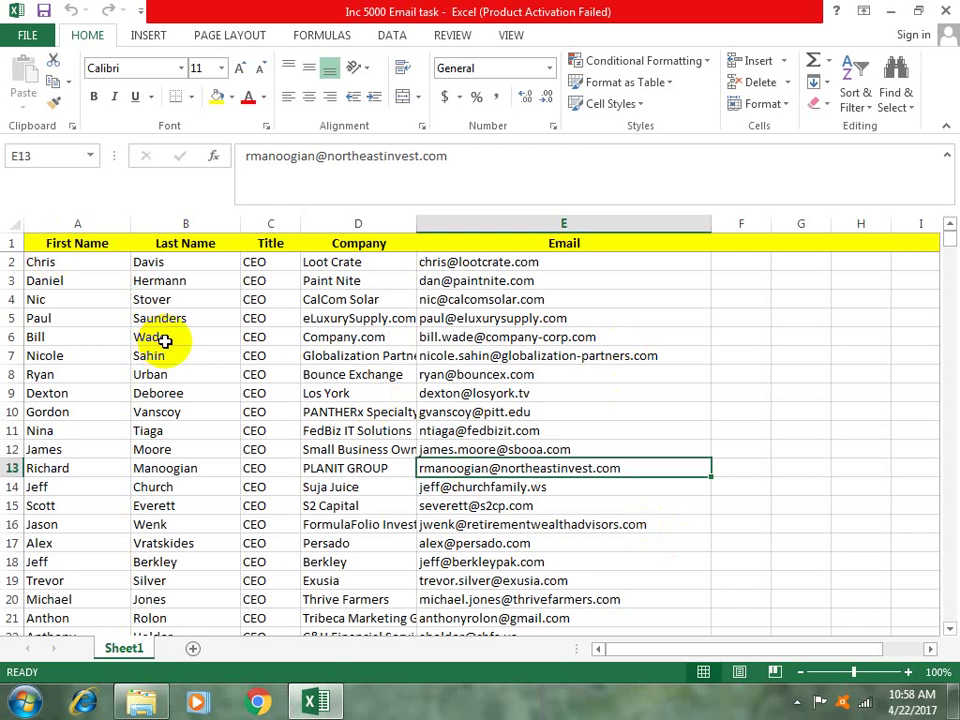
- Review the CEO rows' names, companies and Email column entries
click(150, 301)
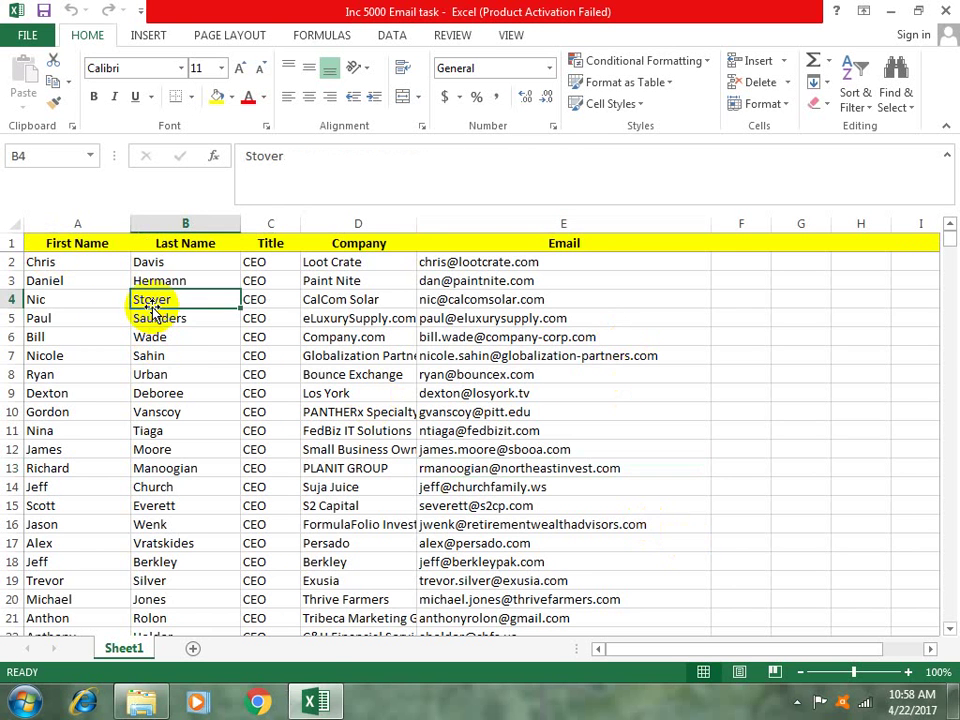
click(77, 262)
key(Right)
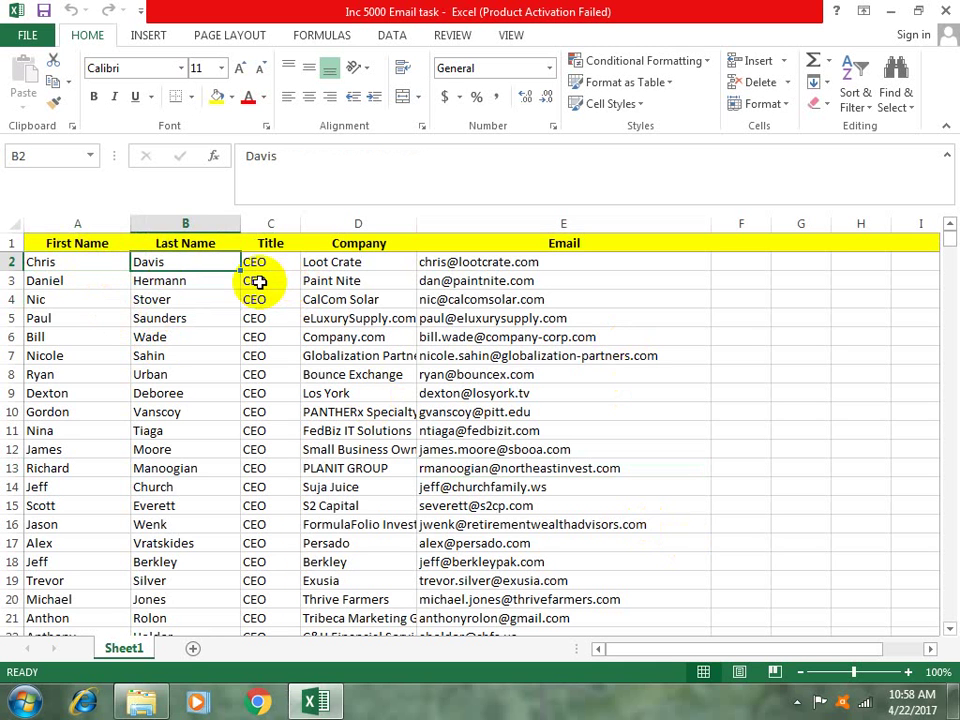
click(253, 262)
click(330, 262)
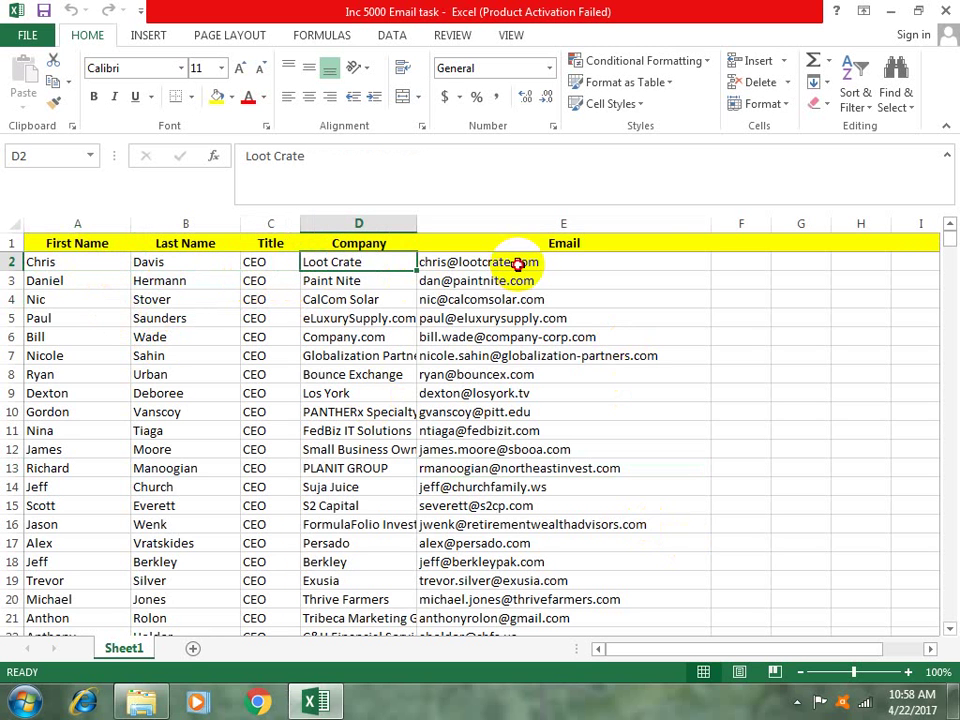
click(506, 263)
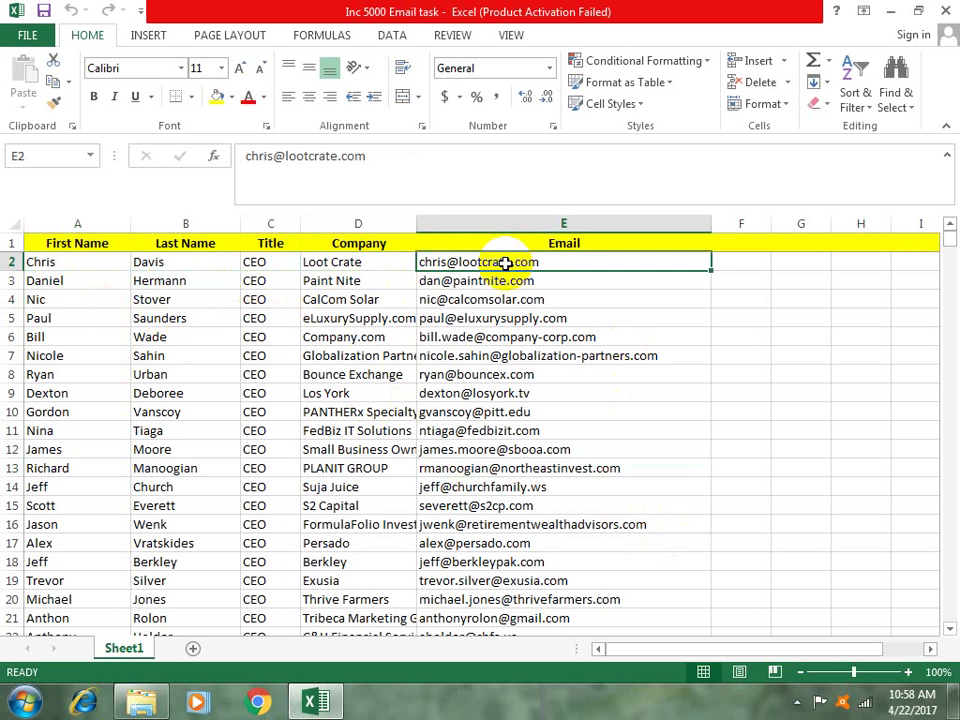
click(522, 222)
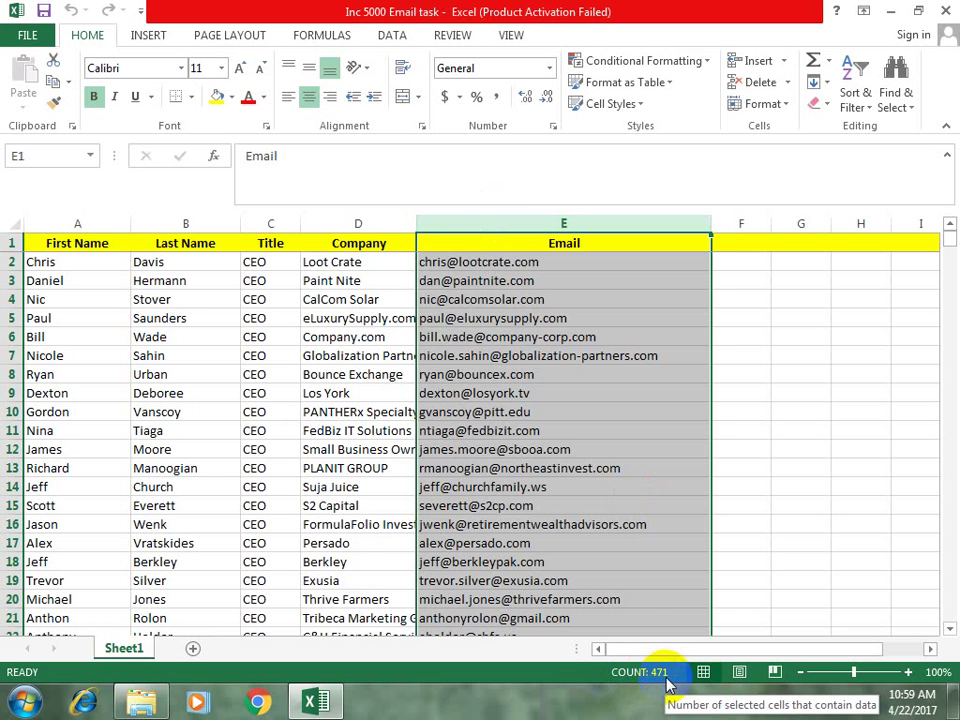
click(343, 512)
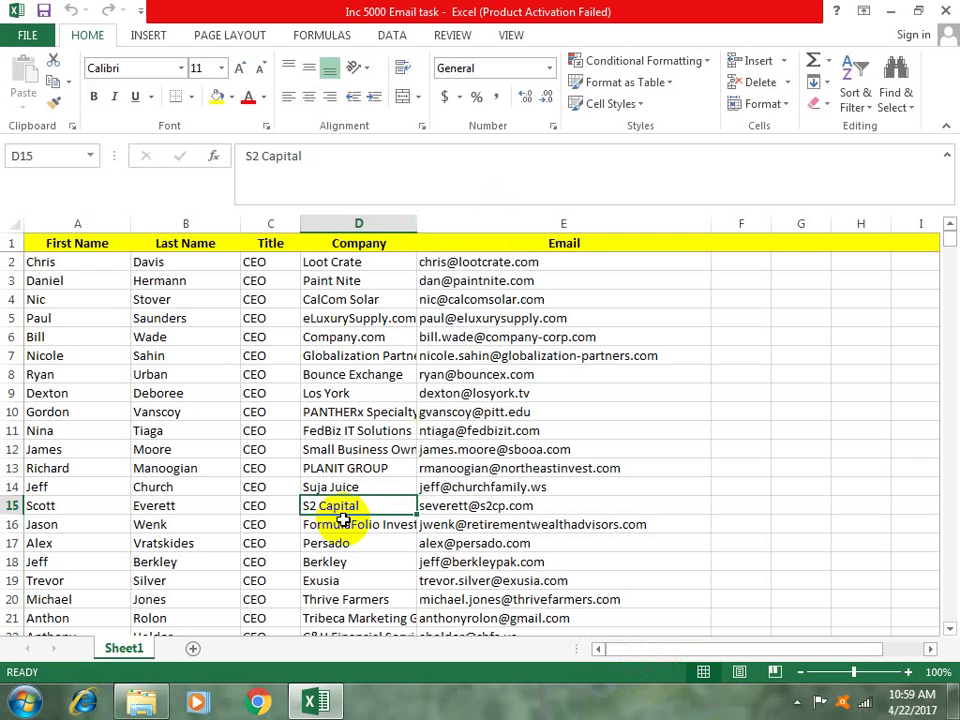
click(112, 318)
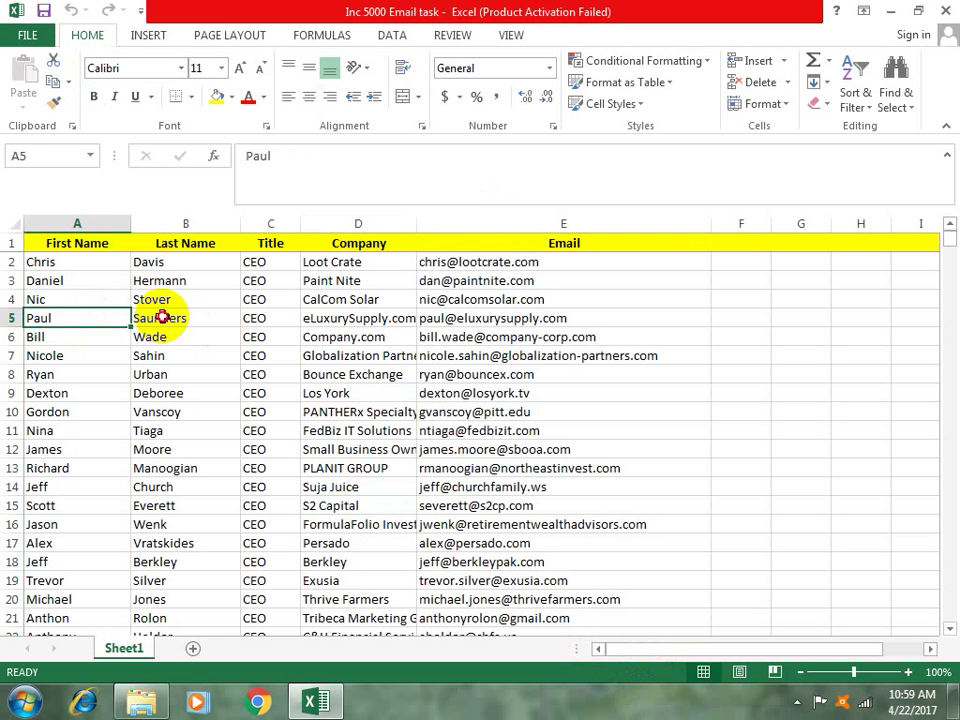
click(155, 317)
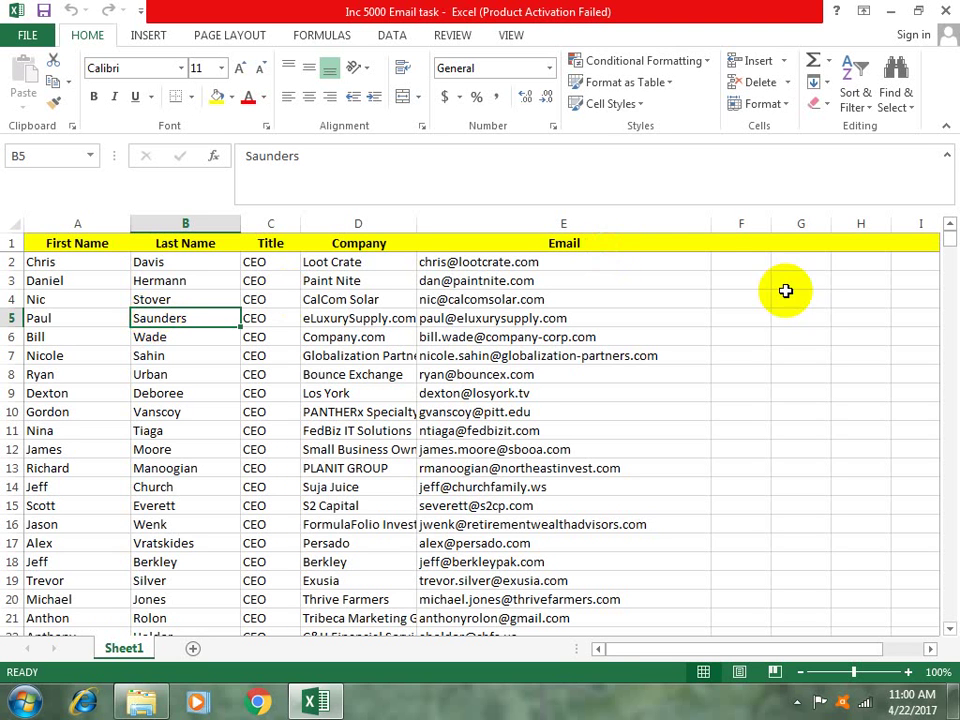
click(746, 268)
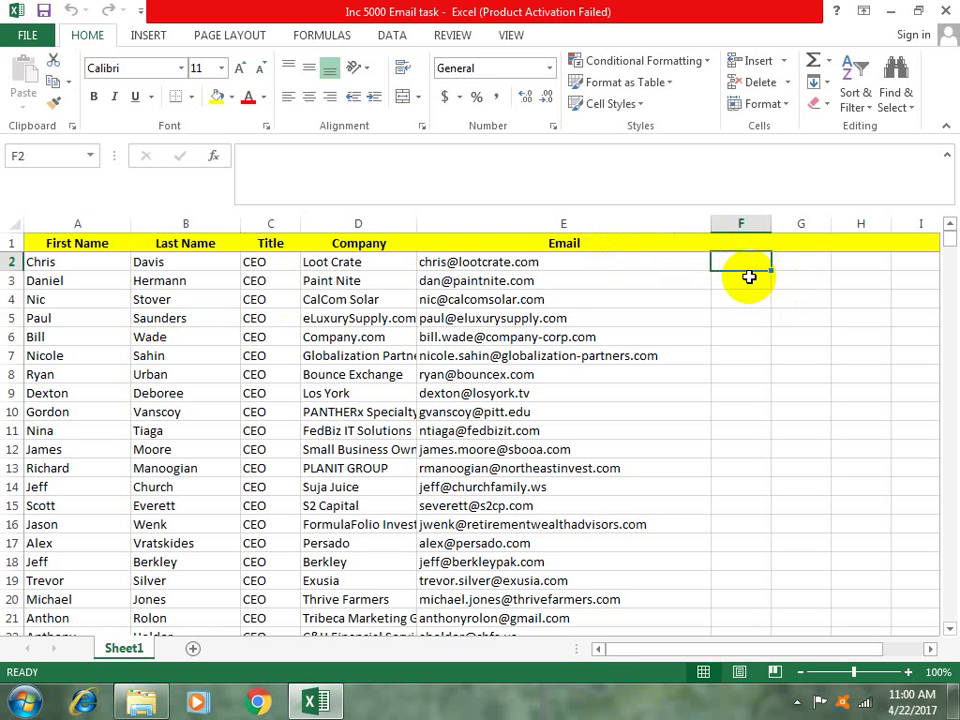
text(=)
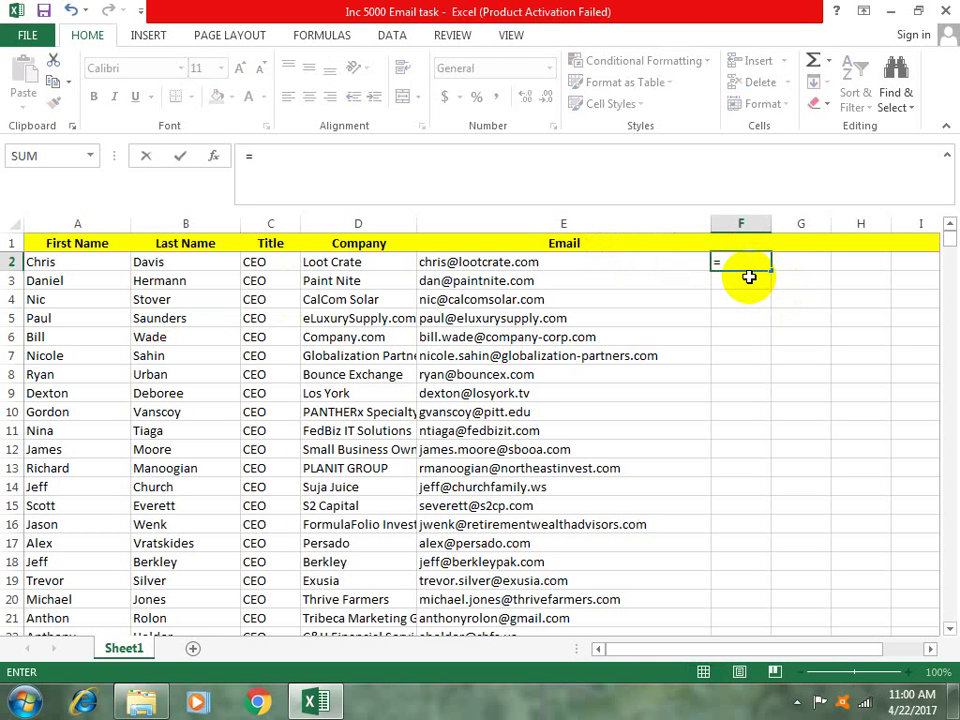
text(co)
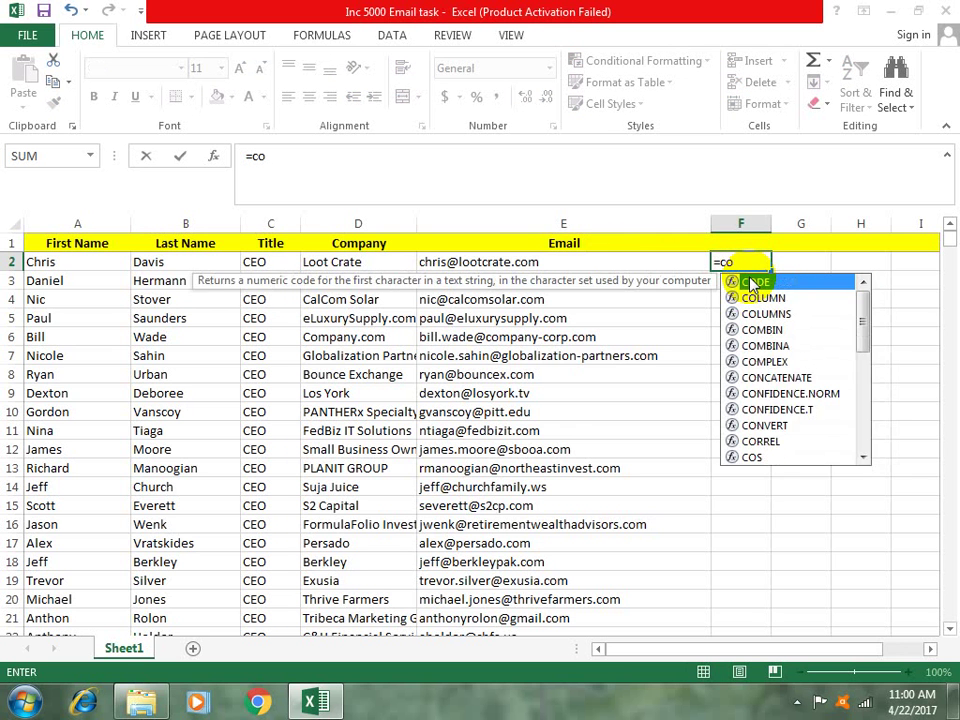
text(n)
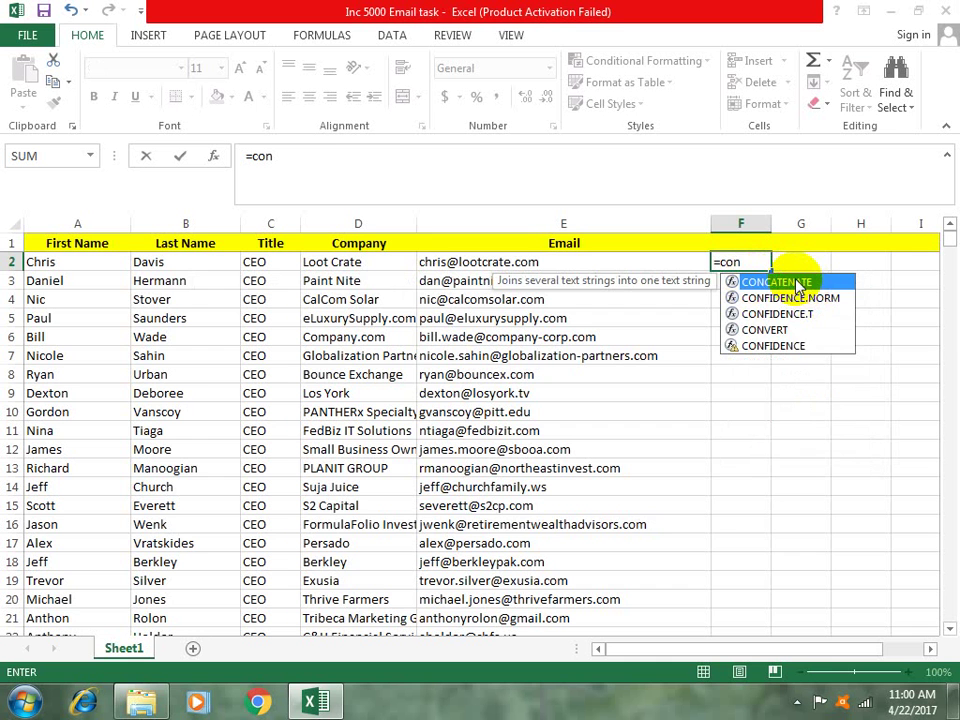
double_click(797, 286)
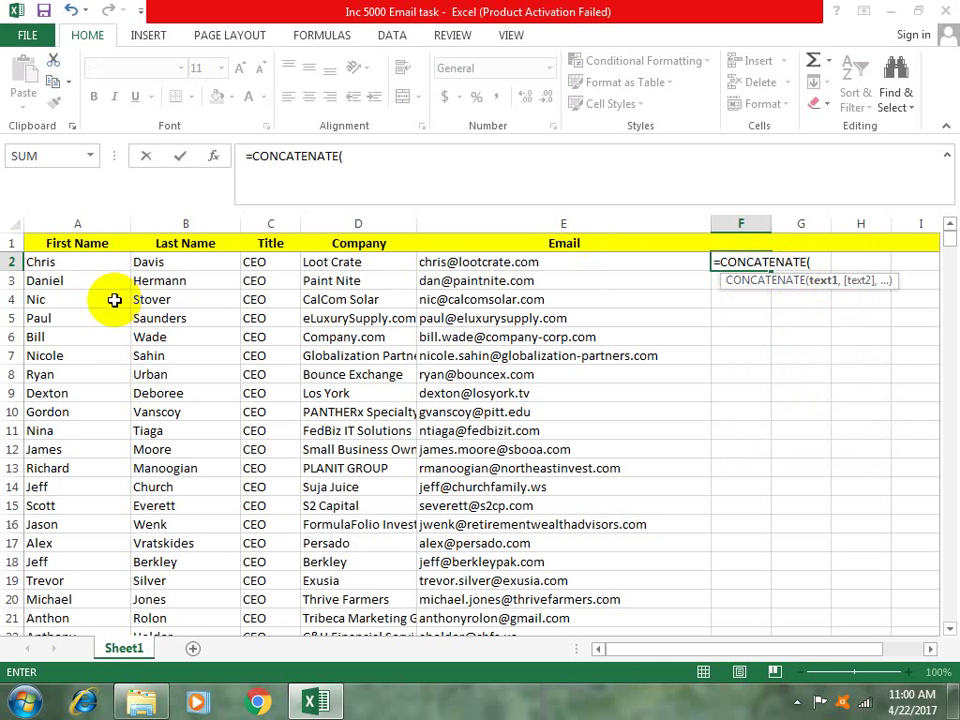
click(74, 262)
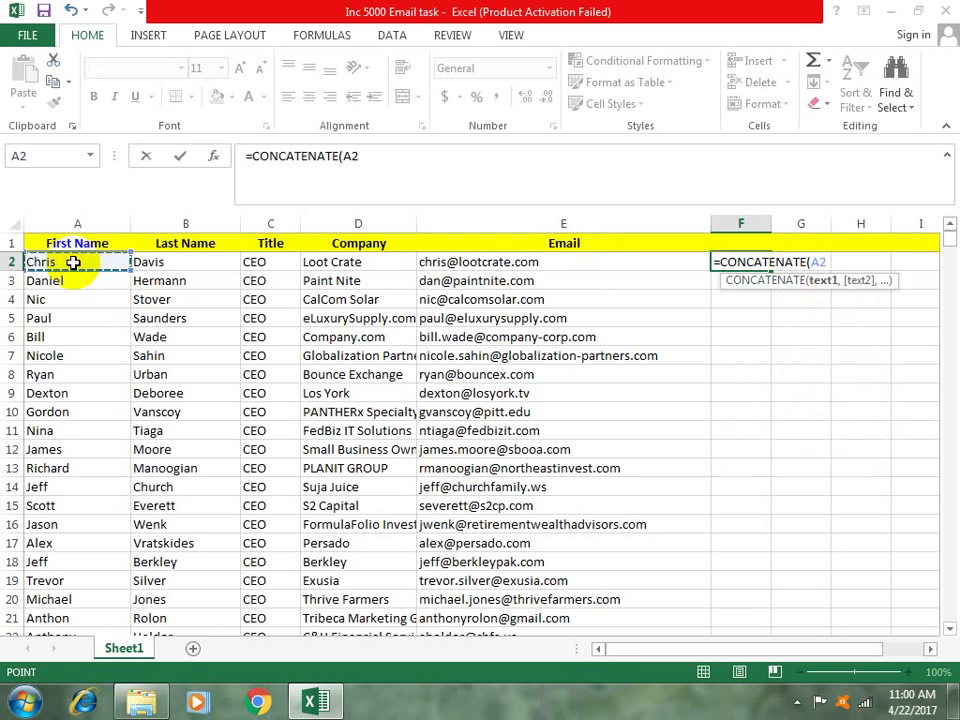
text(,)
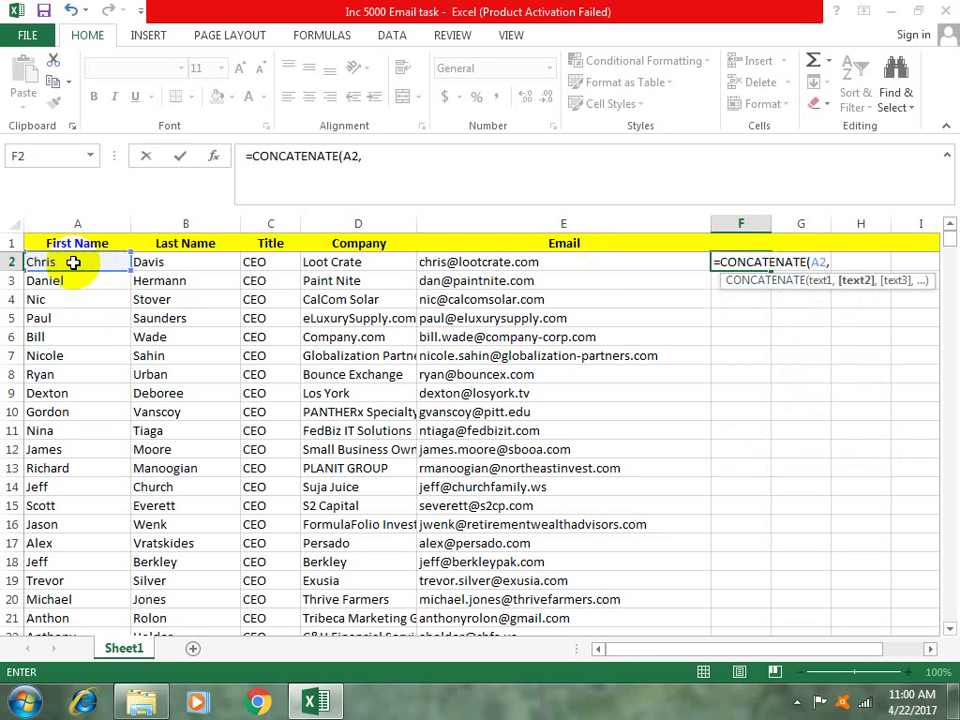
text(")
text(")
text(,)
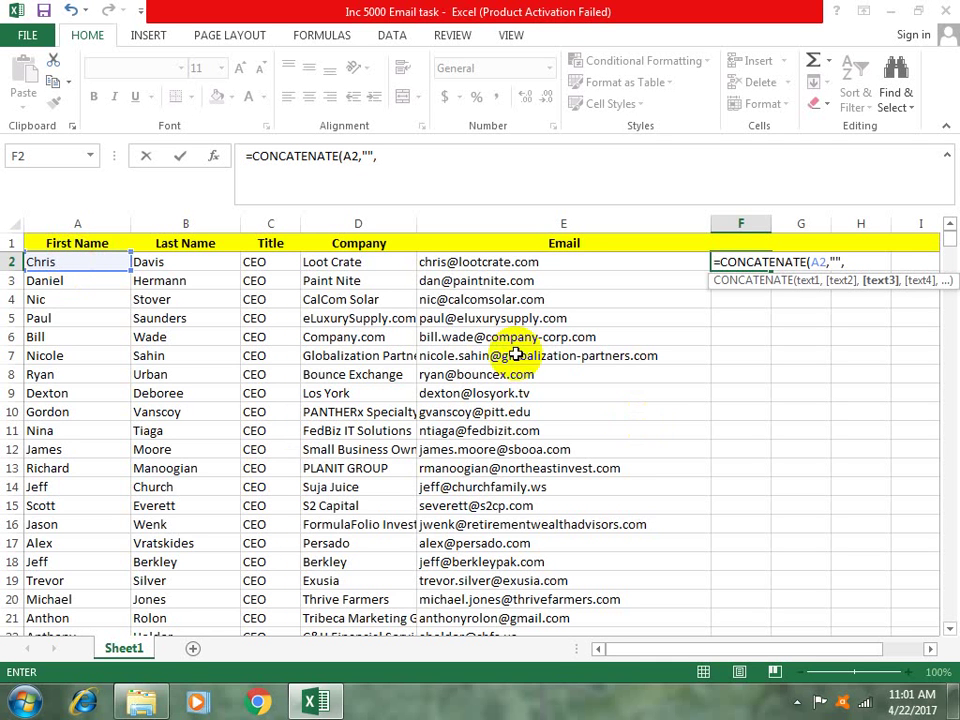
click(179, 263)
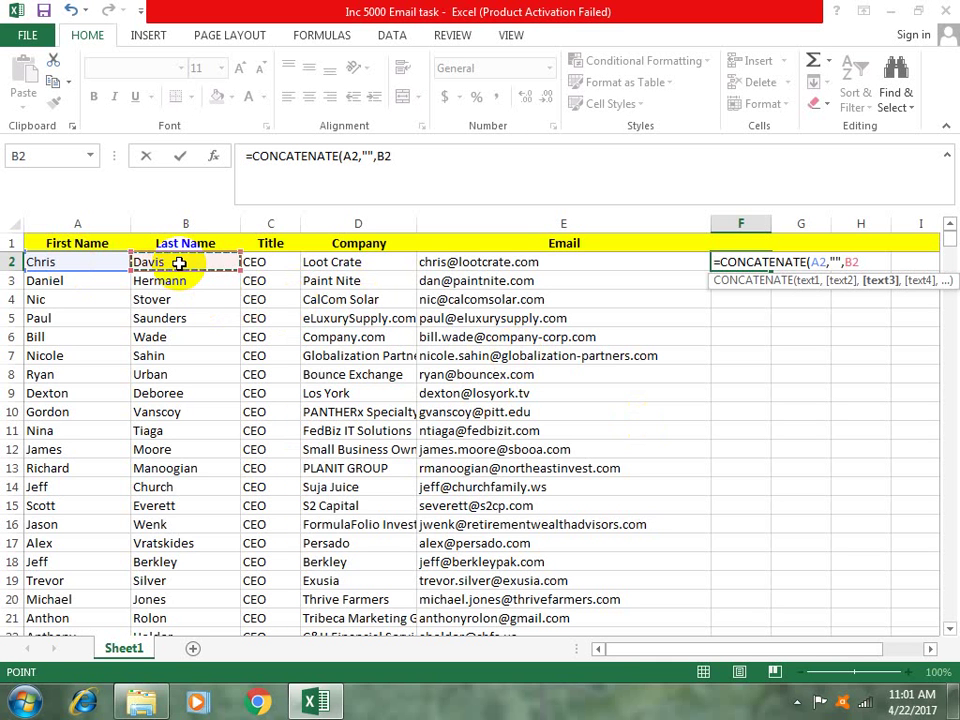
text())
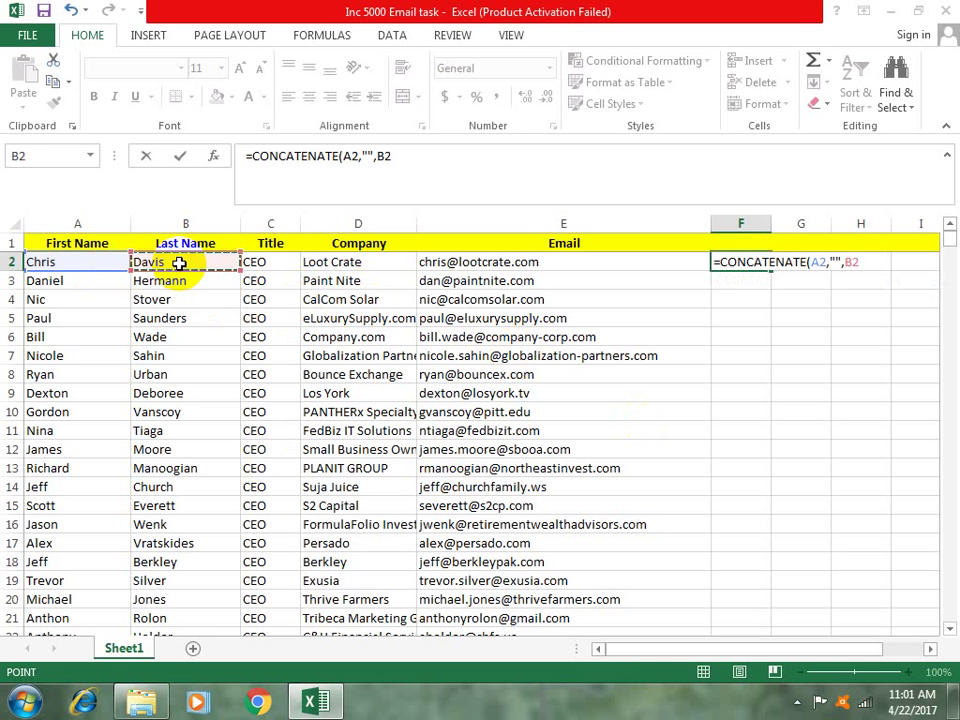
key(Return)
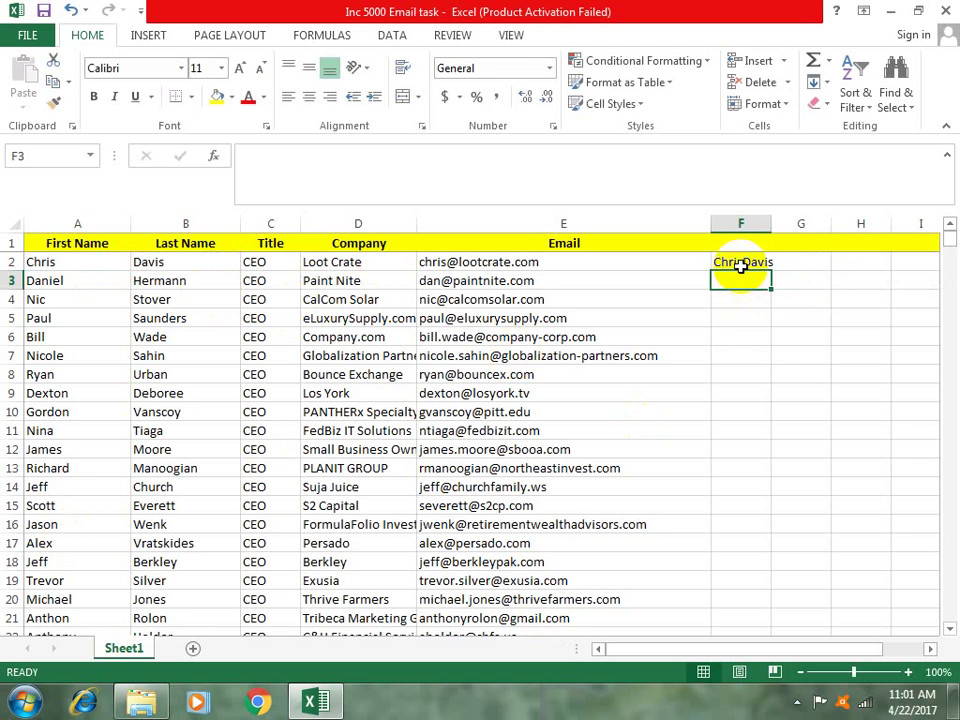
click(740, 264)
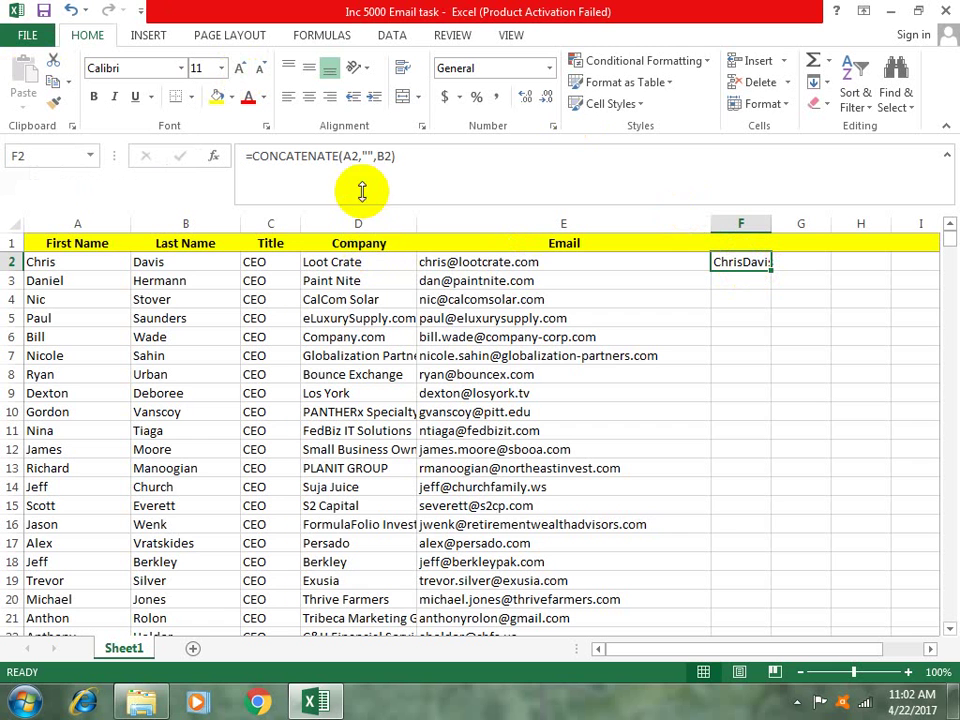
click(368, 153)
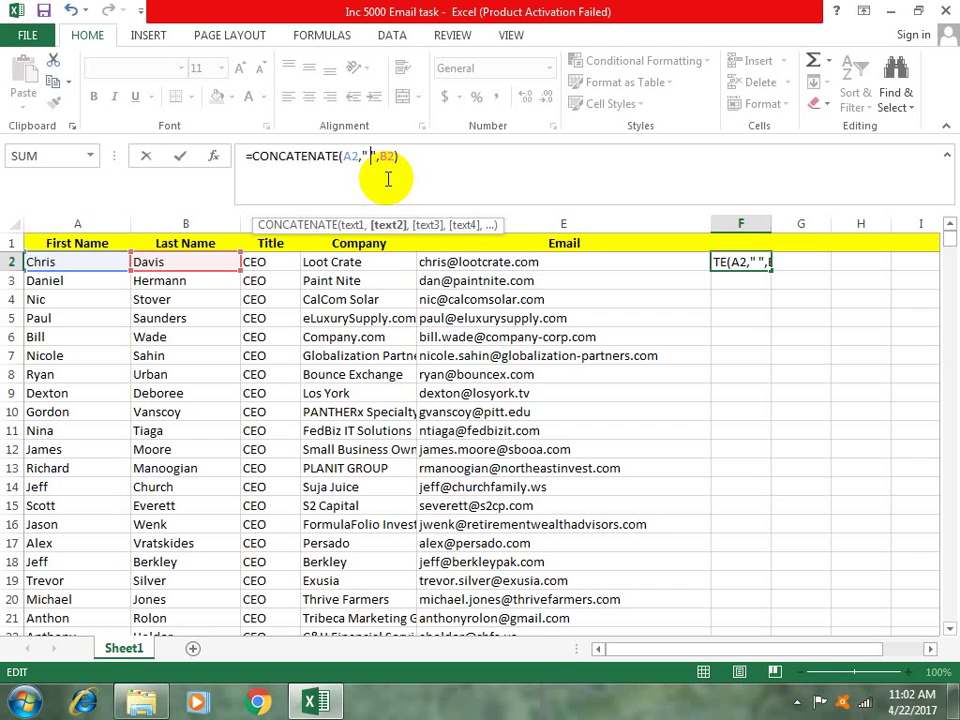
key(Return)
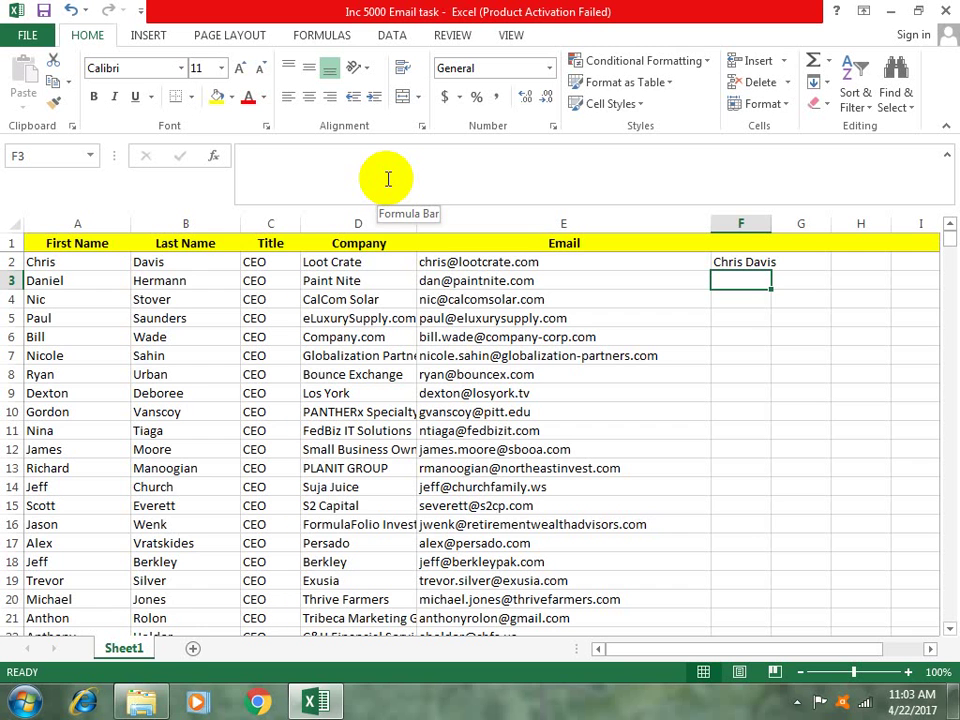
- Fill the F2 full-name formula down column F through row 18
click(51, 212)
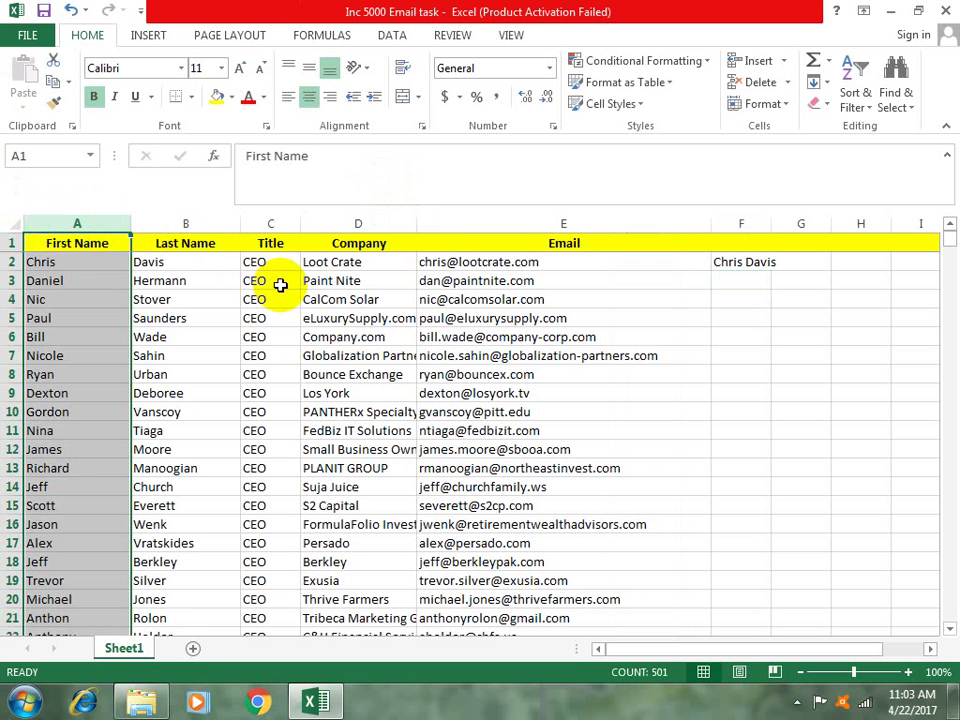
click(646, 277)
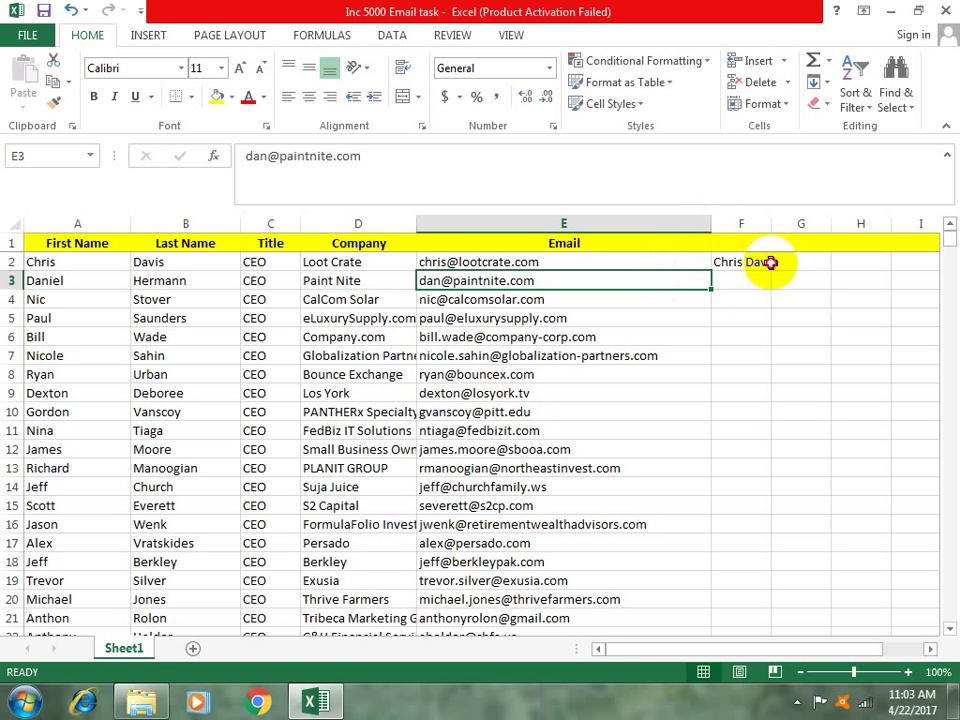
click(766, 265)
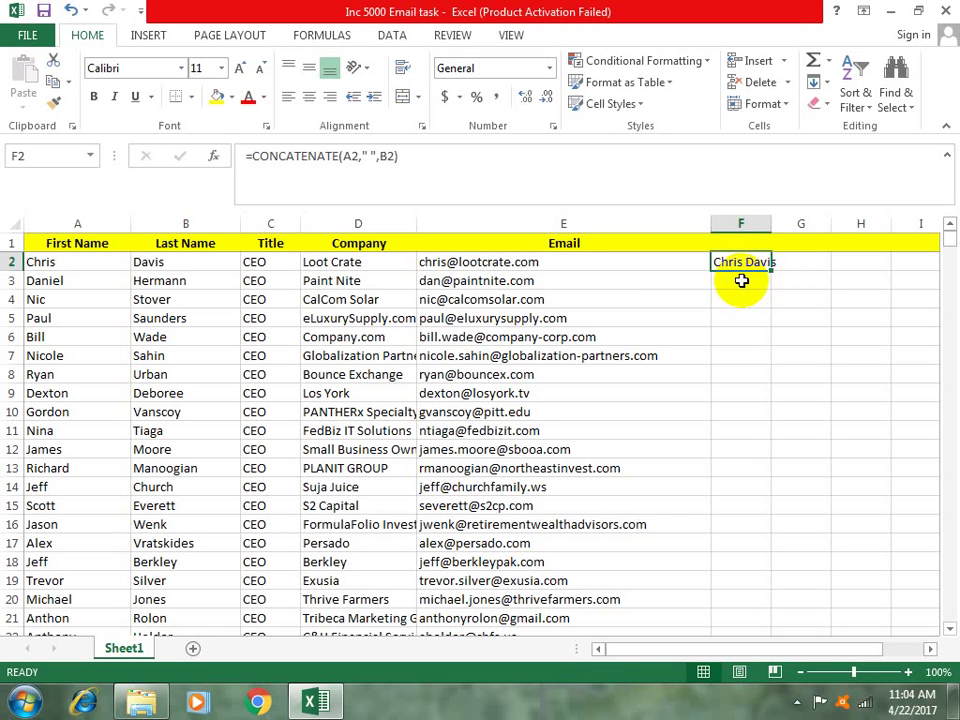
drag(769, 270, 766, 565)
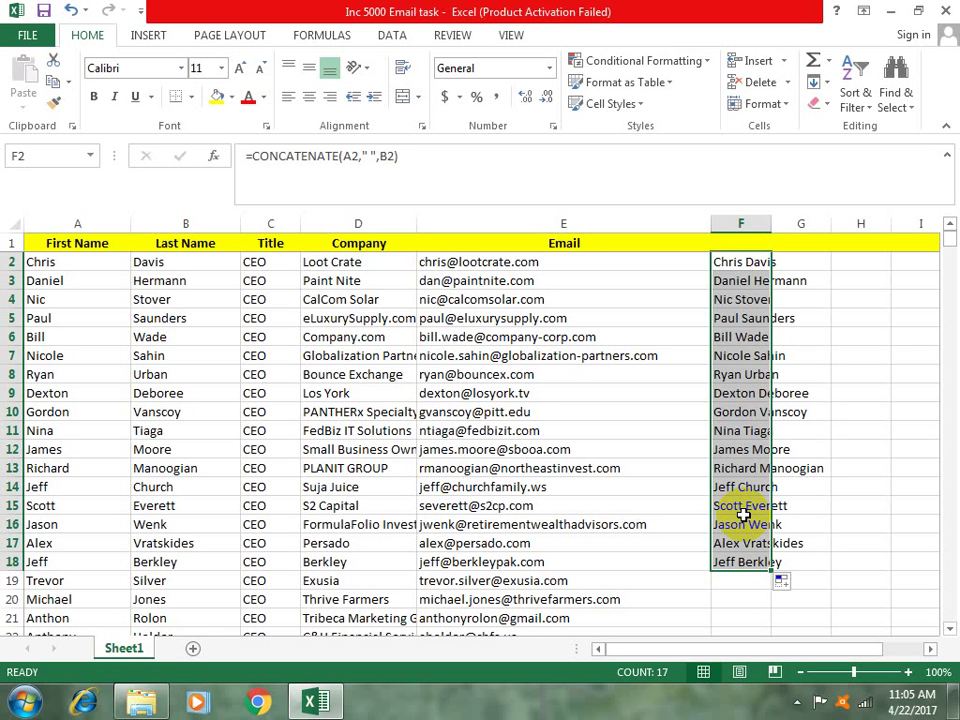
click(773, 568)
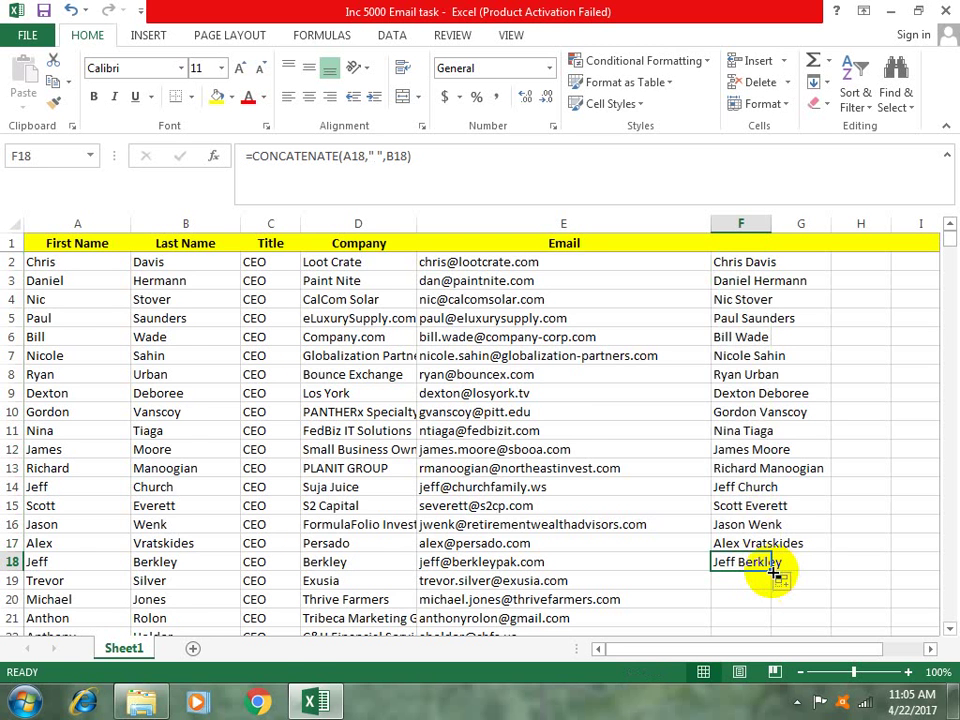
double_click(772, 570)
scroll(773, 535, down, 8)
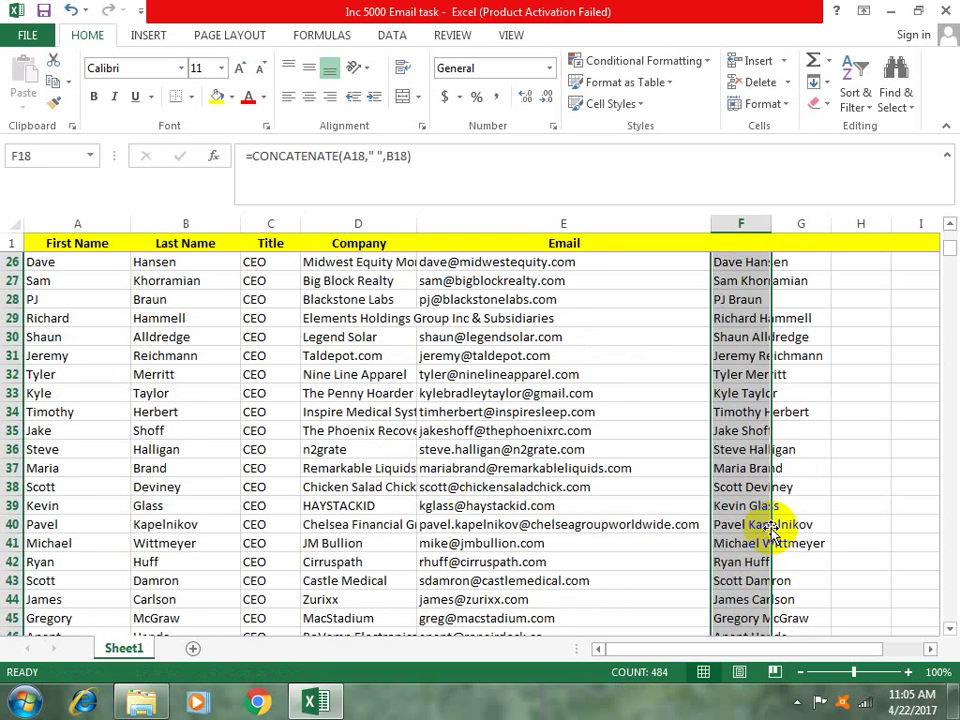
scroll(773, 535, down, 1)
scroll(773, 535, down, 4)
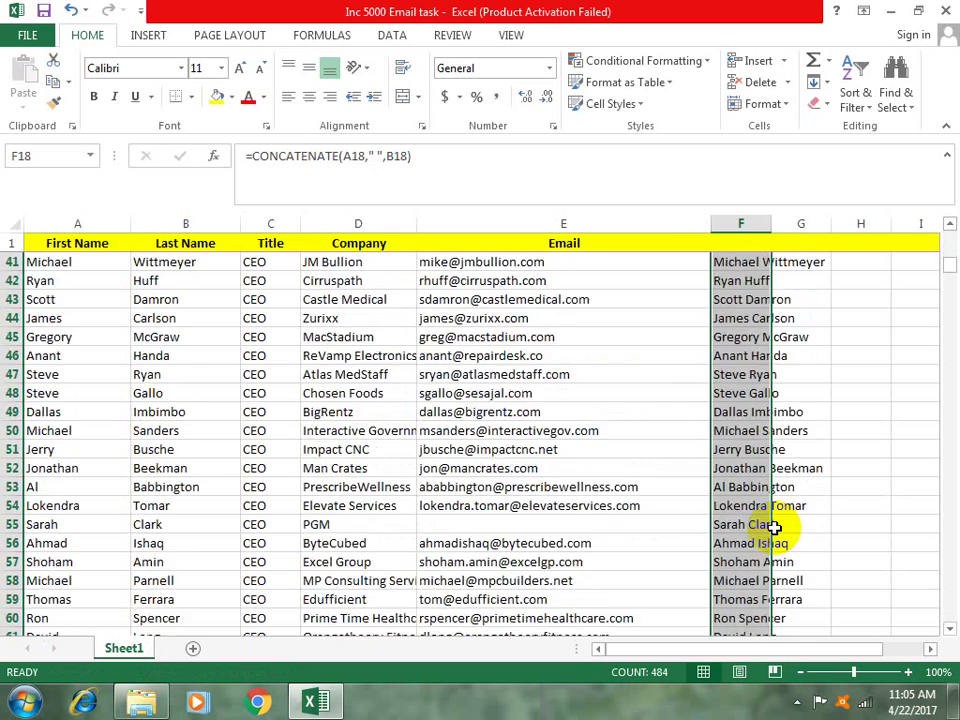
scroll(773, 535, down, 4)
scroll(773, 530, down, 9)
scroll(770, 530, down, 5)
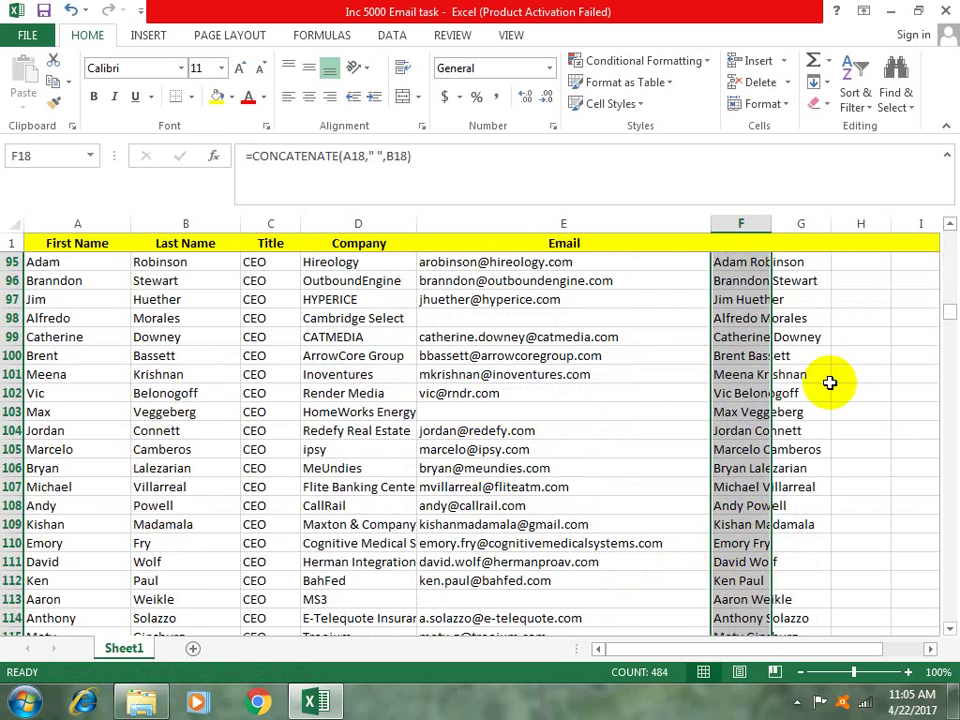
click(735, 320)
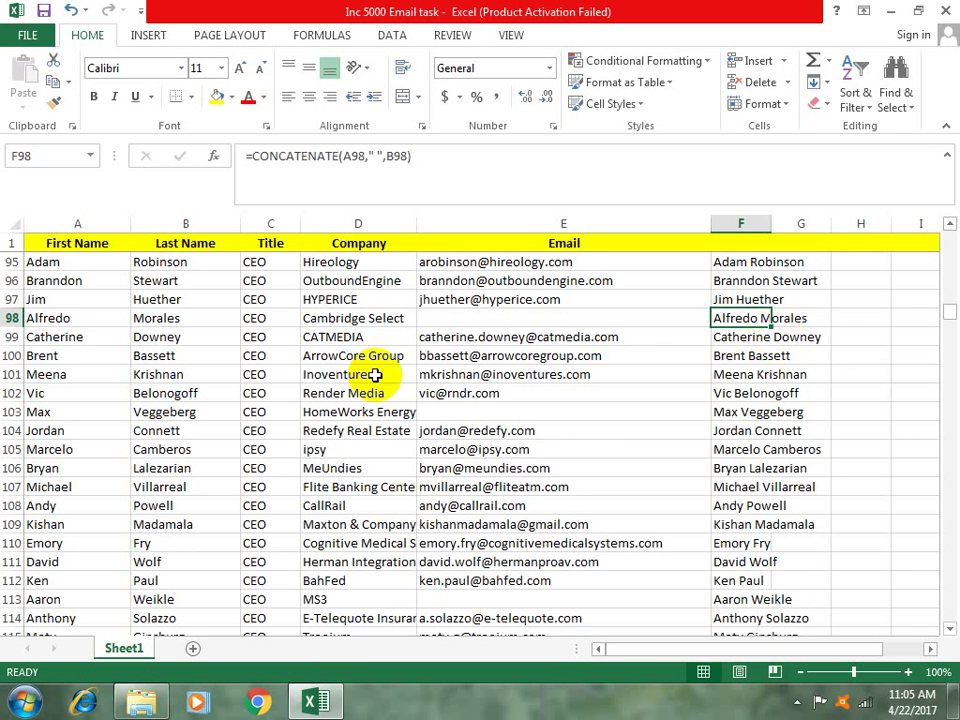
click(10, 318)
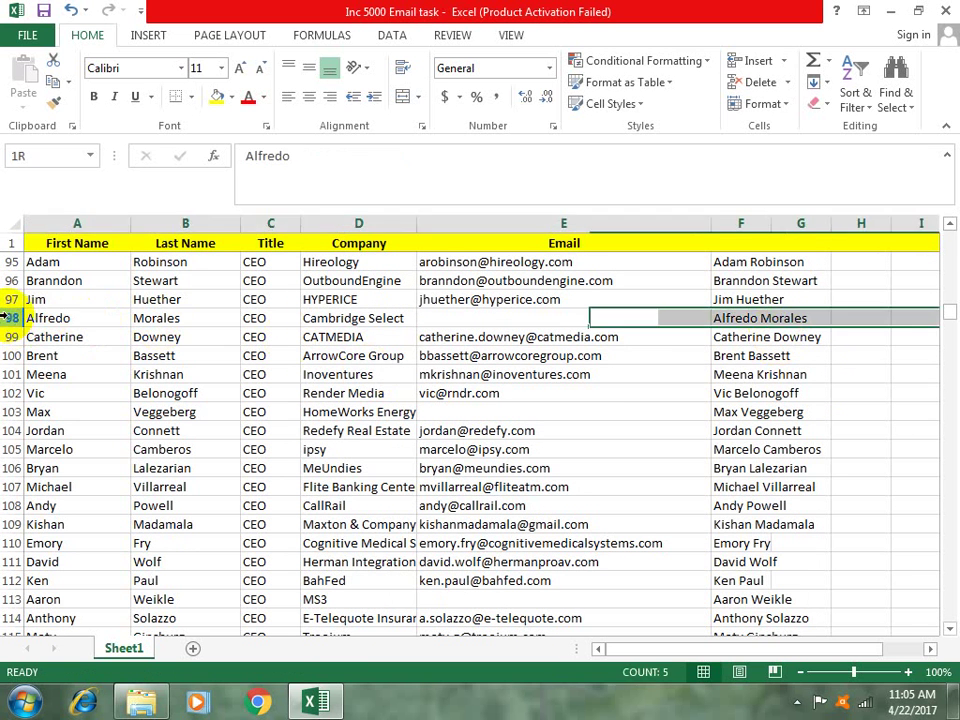
click(611, 423)
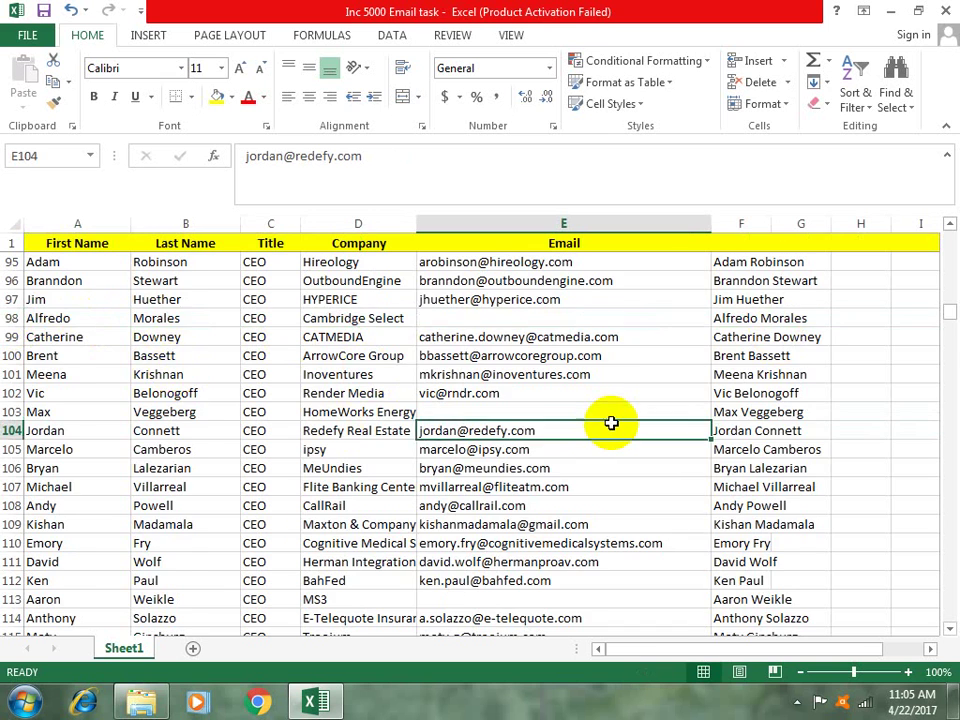
scroll(611, 420, up, 13)
scroll(609, 416, up, 10)
scroll(607, 413, up, 8)
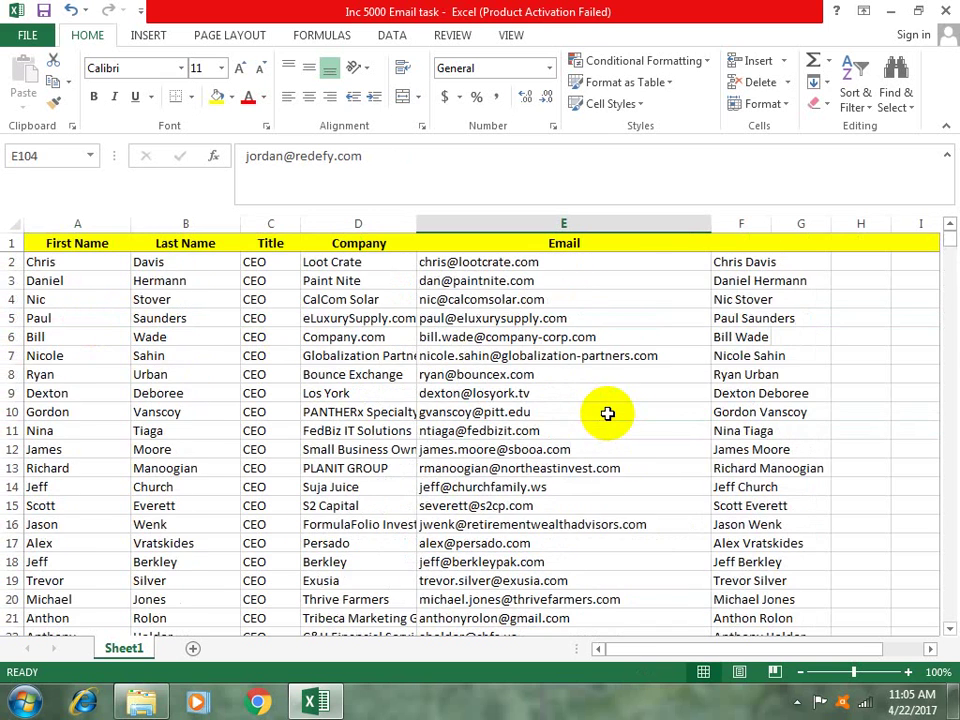
click(730, 299)
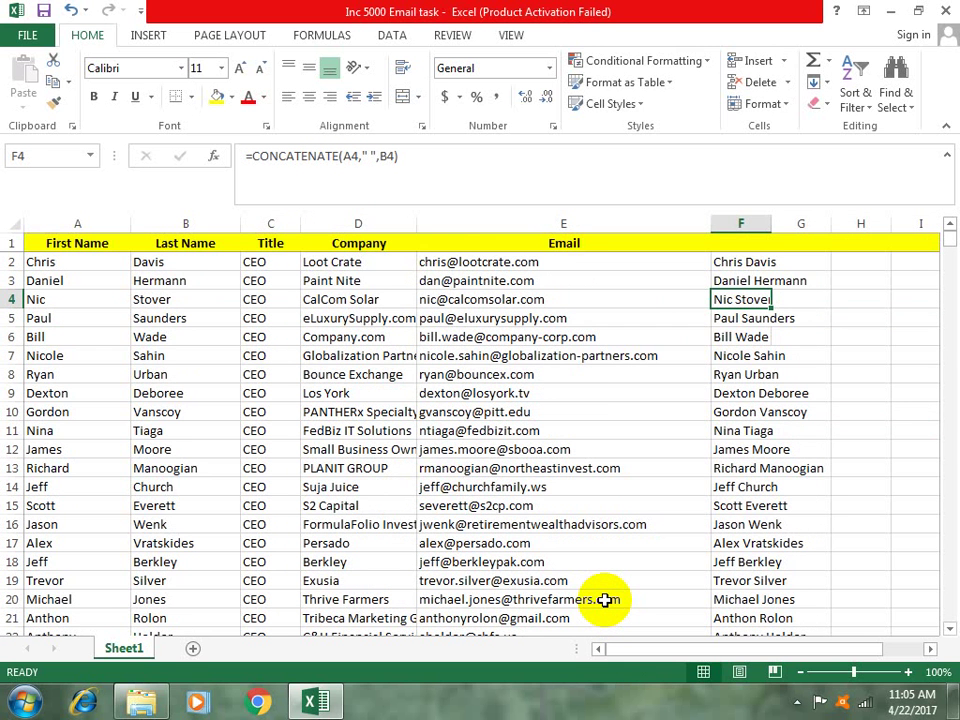
click(160, 411)
click(89, 411)
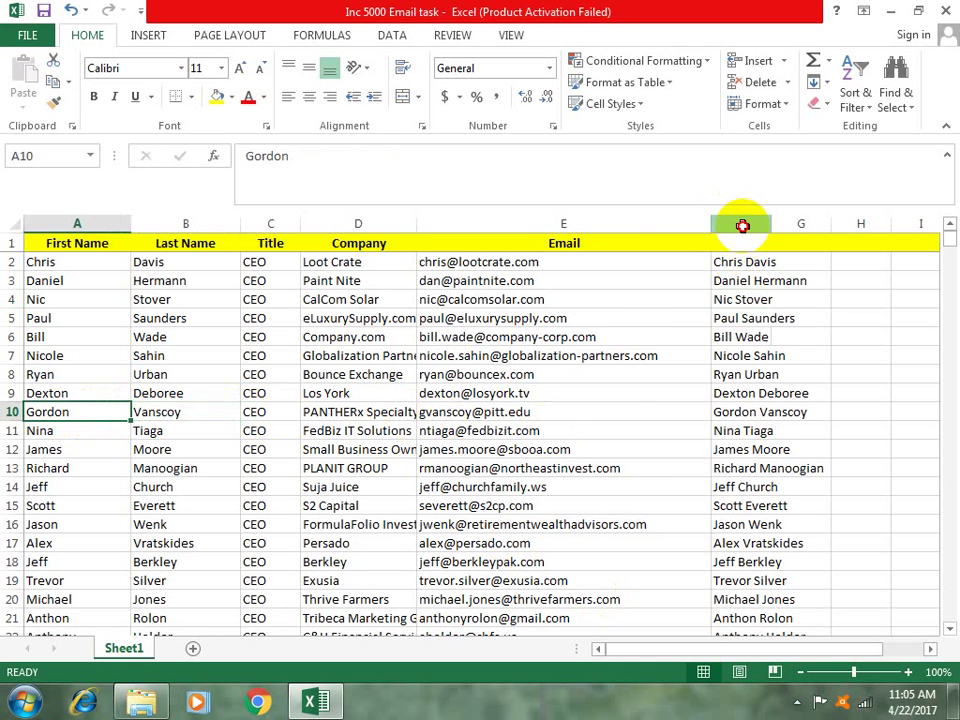
- Select column F, minimize Excel and open New Text Document in Notepad
click(742, 223)
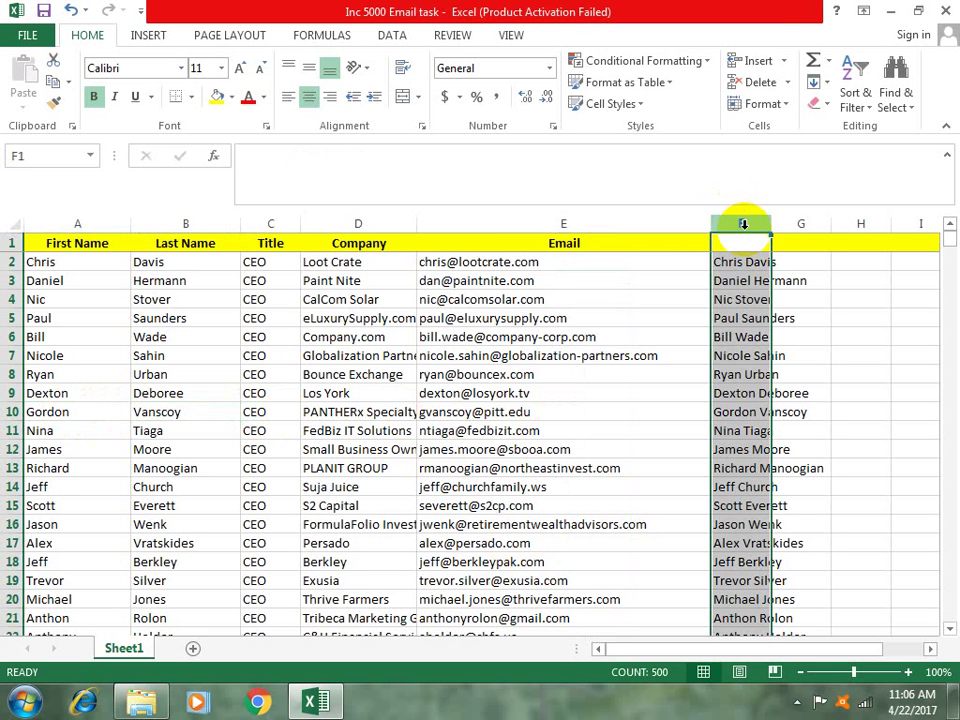
click(888, 12)
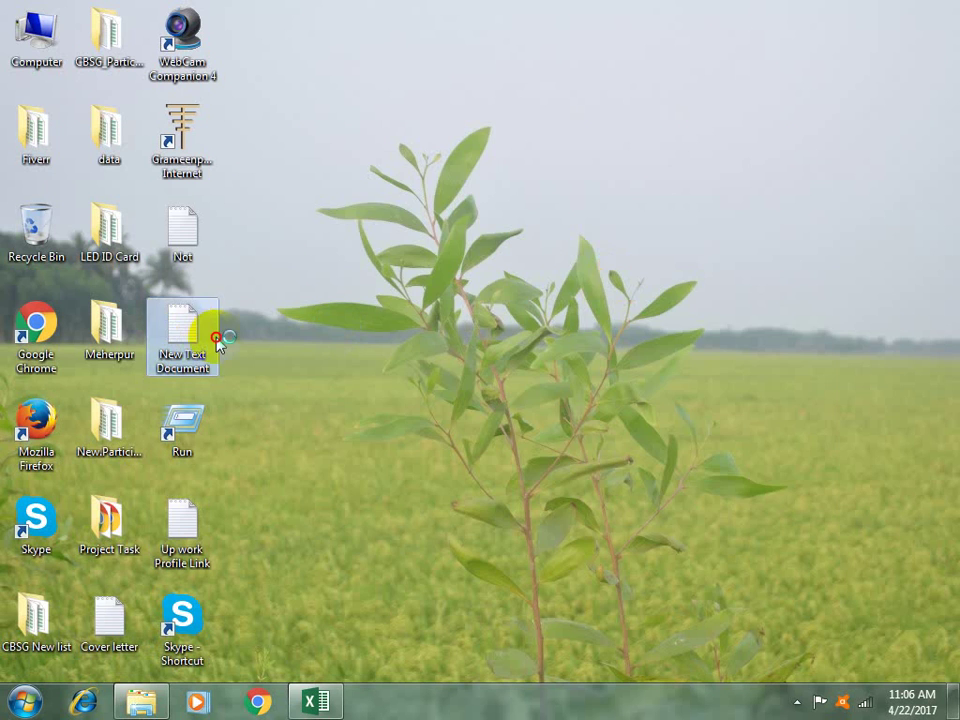
double_click(200, 340)
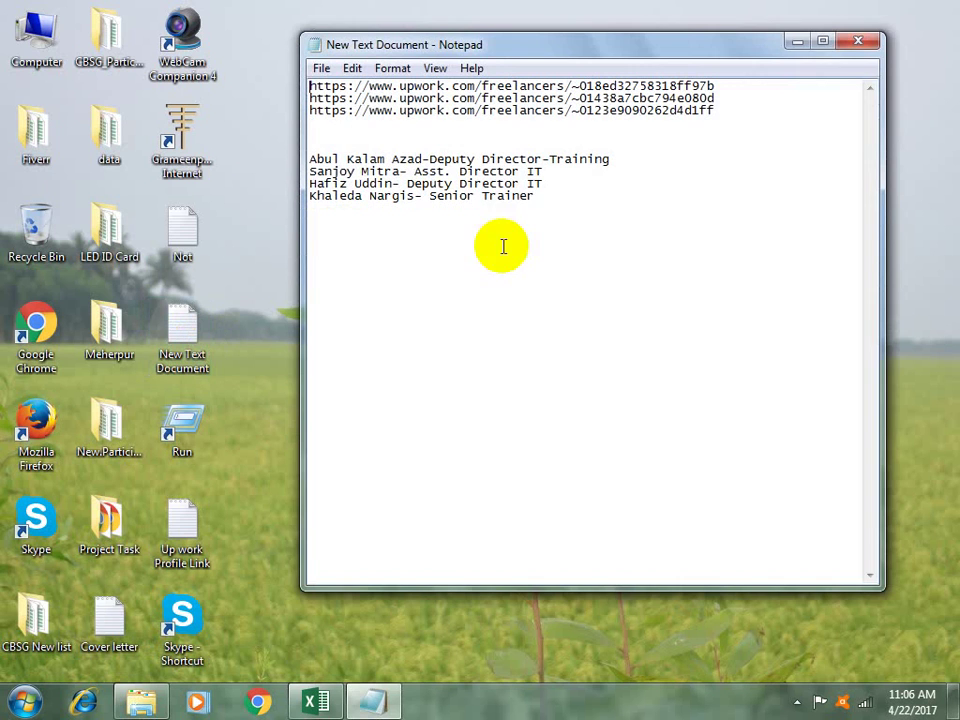
- Close Notepad and create and open a new desktop file, New Text Document (2)
click(860, 41)
right_click(587, 414)
mouse_move(510, 401)
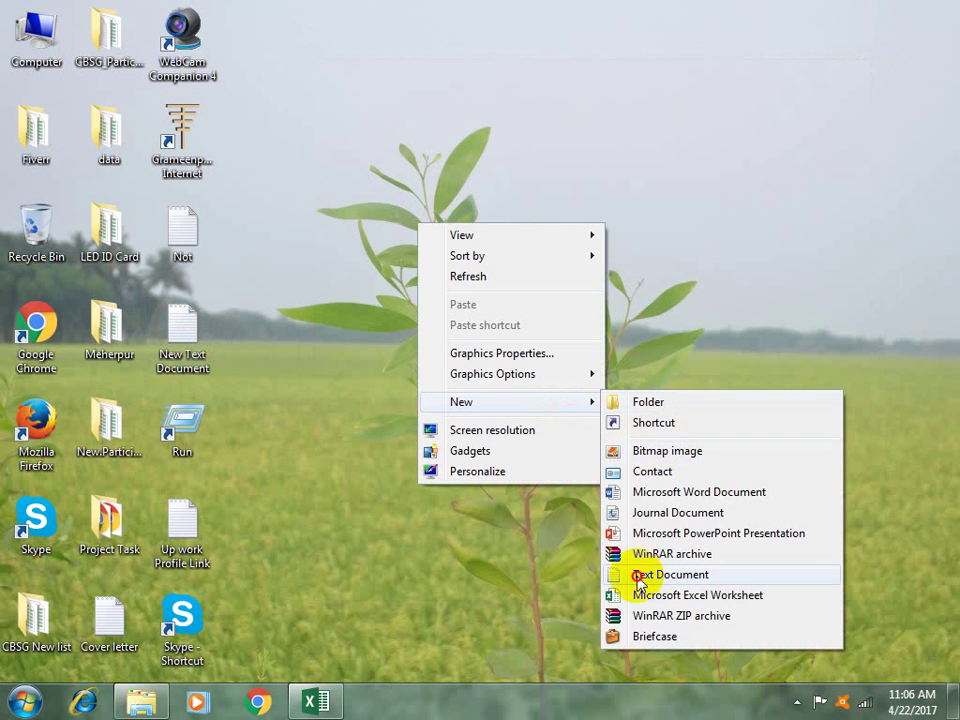
click(640, 574)
click(452, 542)
double_click(475, 258)
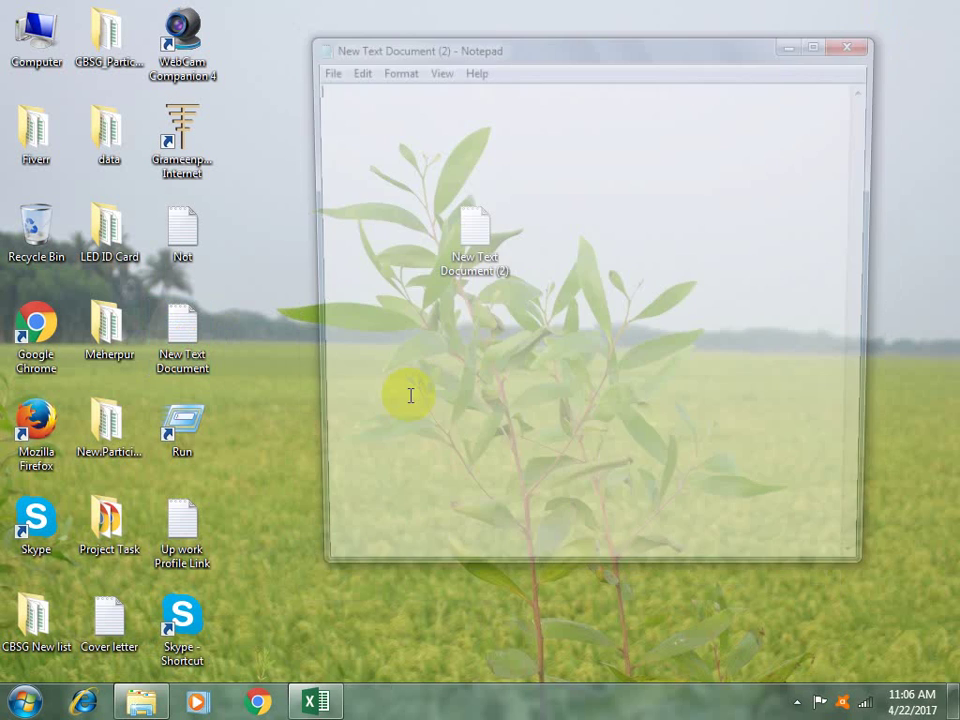
- Copy column F's full names from Excel, test-paste them into Notepad, then undo
click(320, 708)
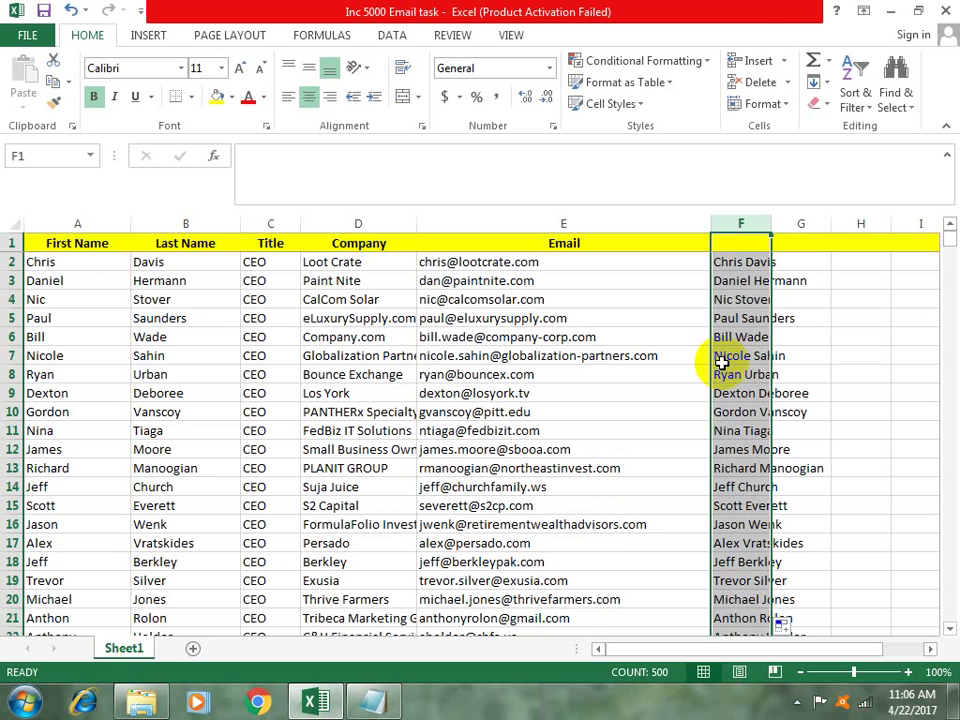
key(ctrl+c)
key(super+d)
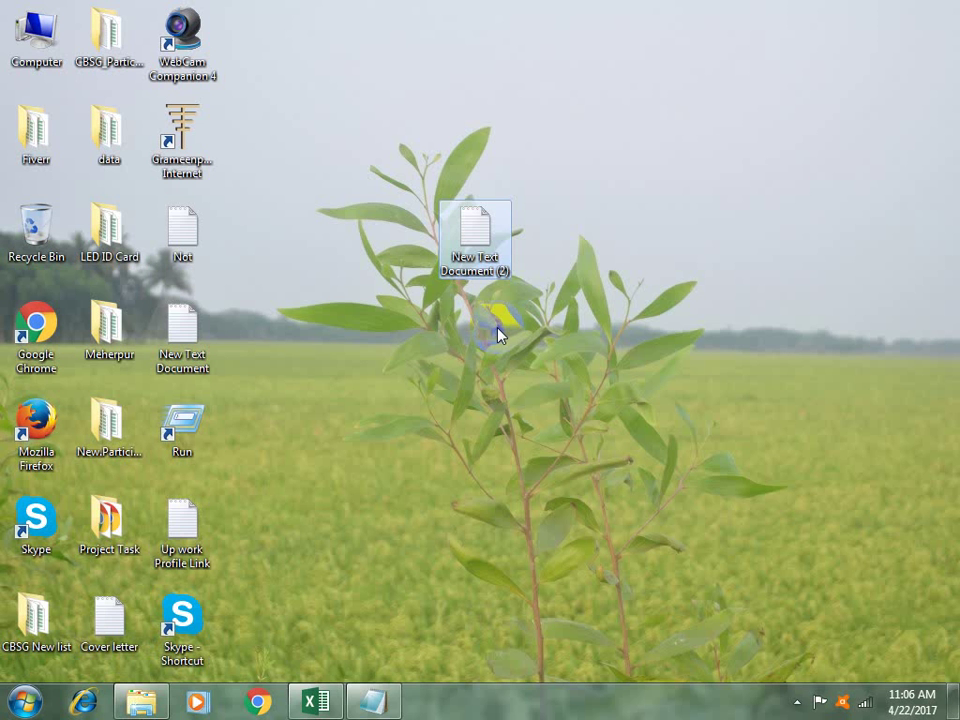
click(389, 705)
click(407, 249)
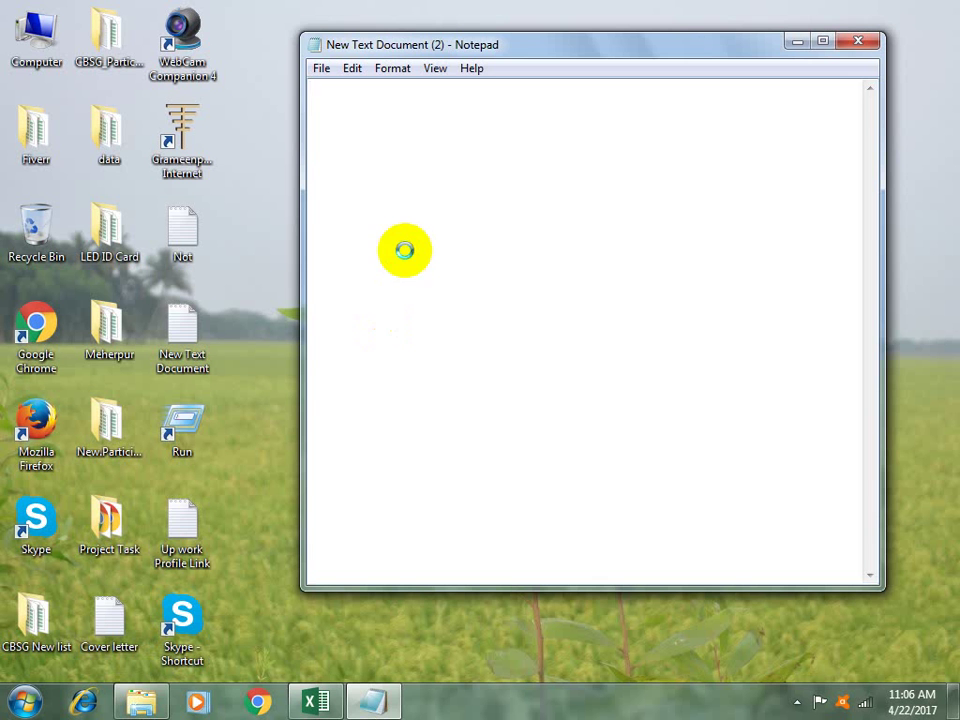
key(ctrl+v)
key(ctrl+z)
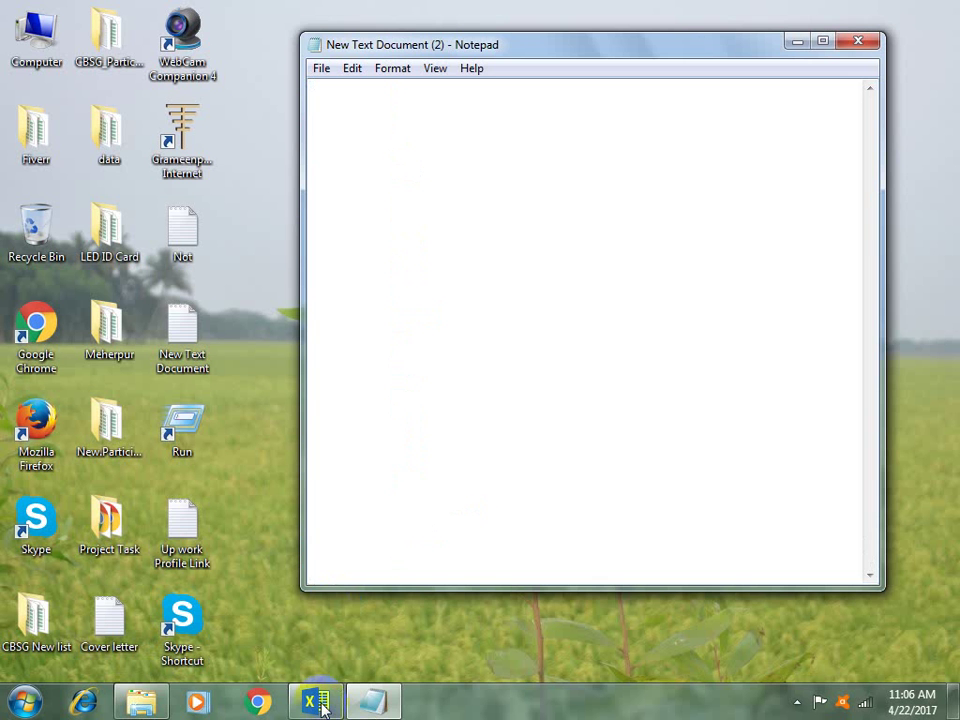
click(315, 700)
click(376, 700)
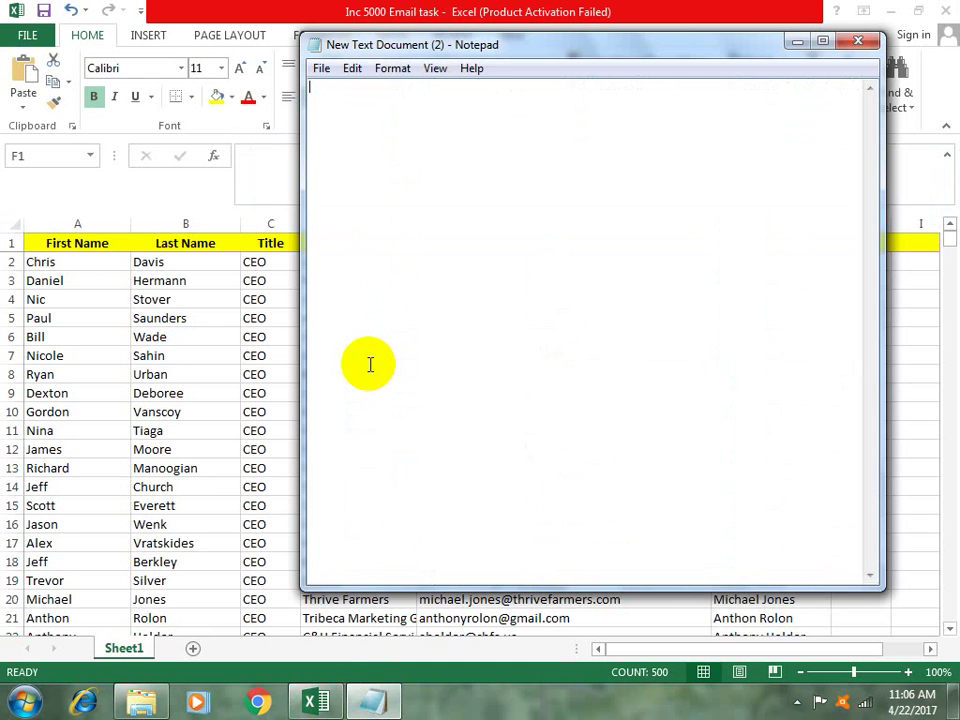
- Paste the full-name list into New Text Document (2), then select all and delete it
key(ctrl+v)
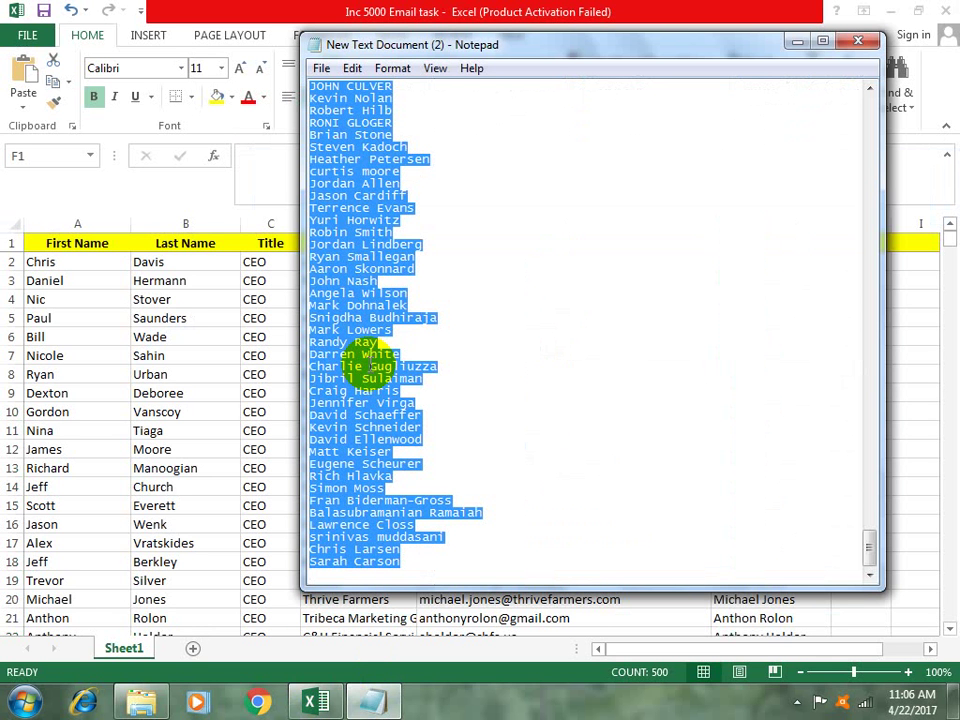
click(465, 280)
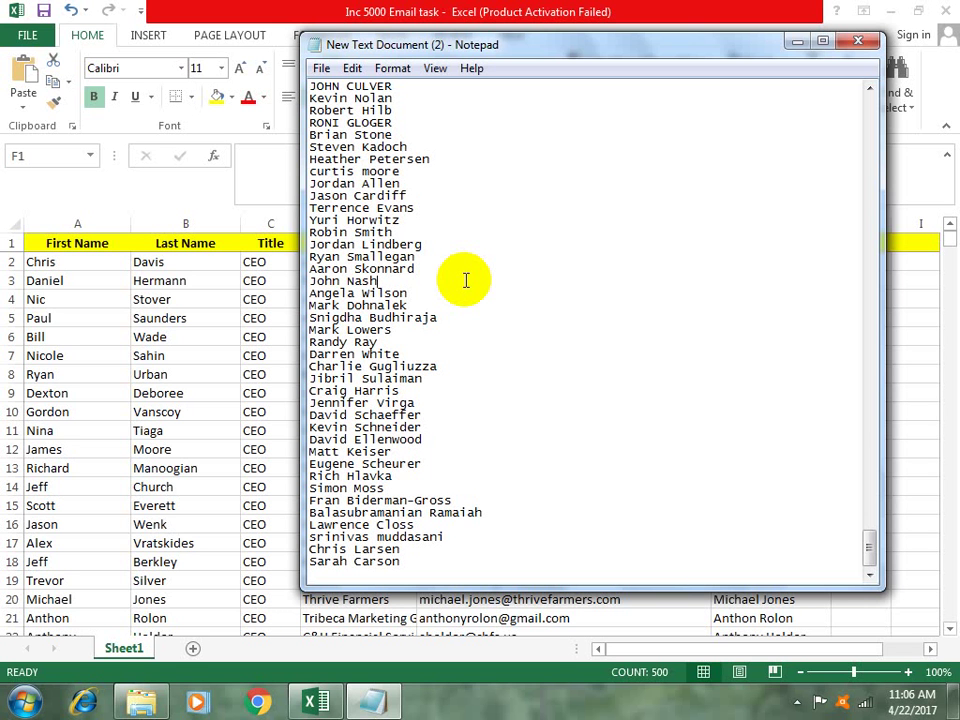
key(ctrl+a)
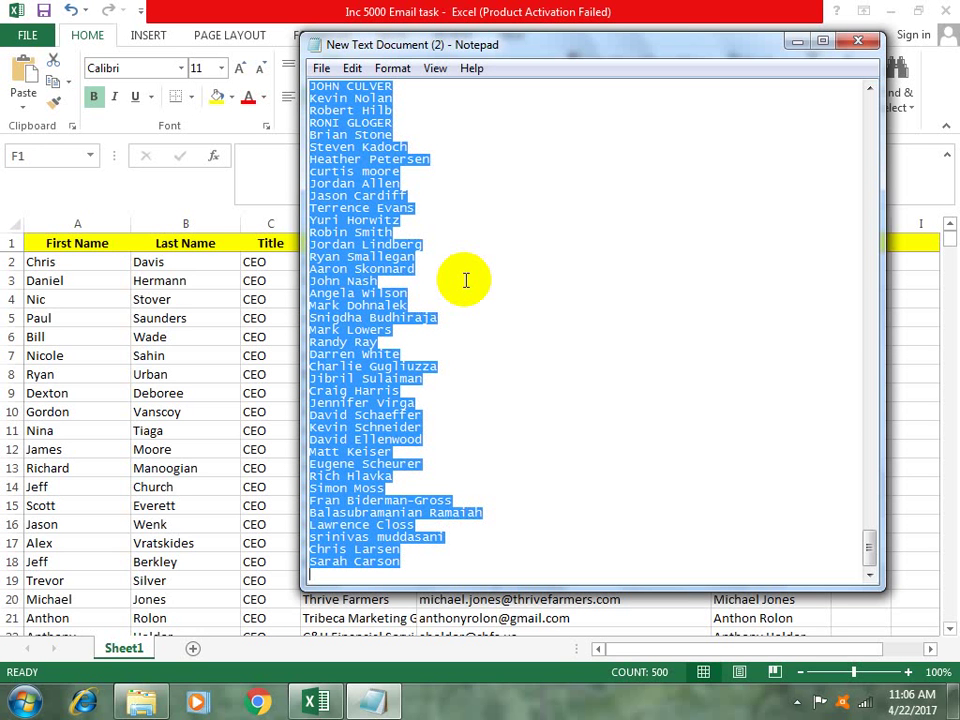
key(Delete)
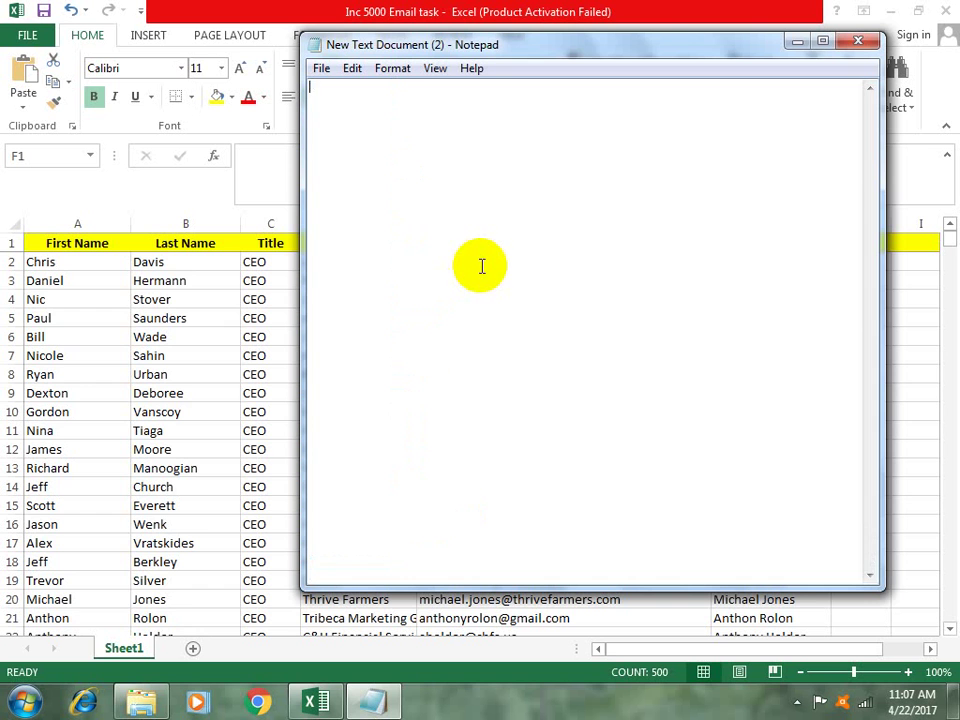
- Paste the plain-text names back into column F starting at F2, accepting the size warning
key(super+d)
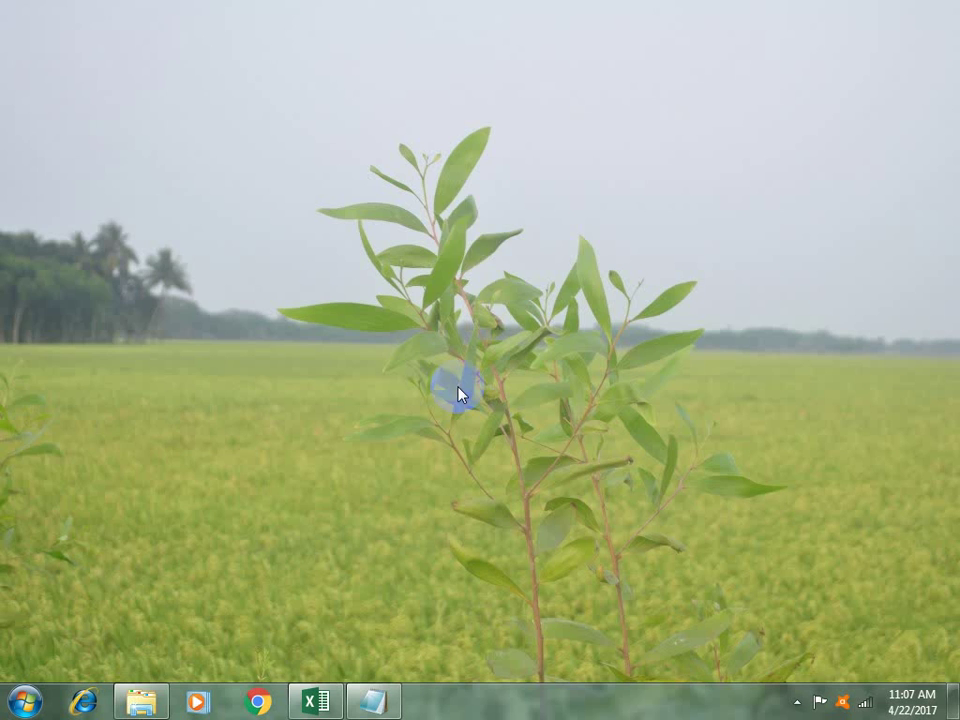
click(314, 702)
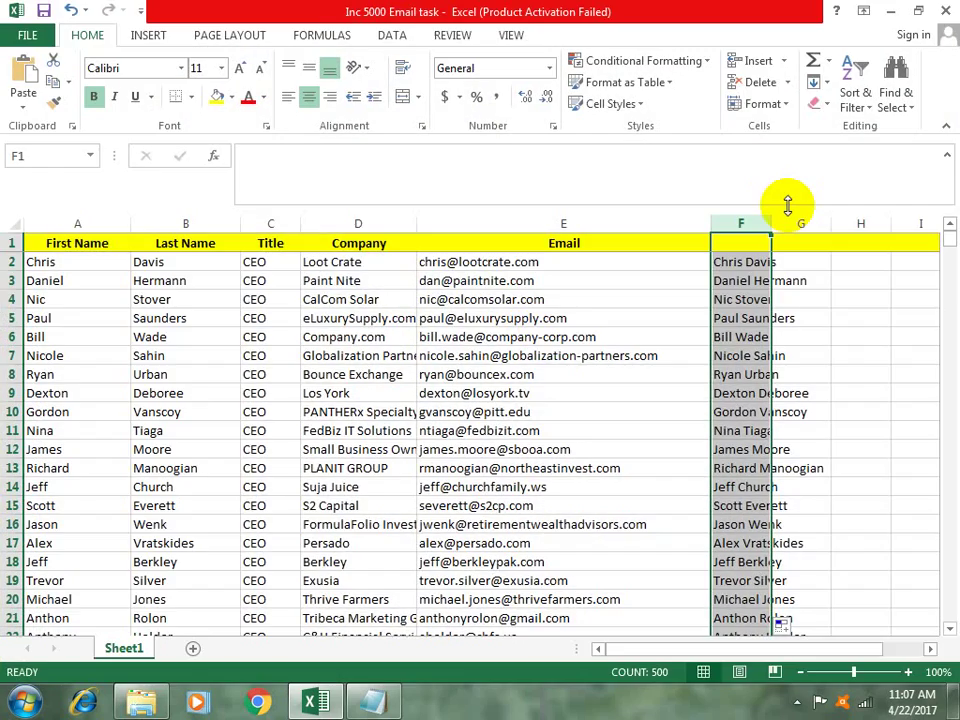
key(ctrl+v)
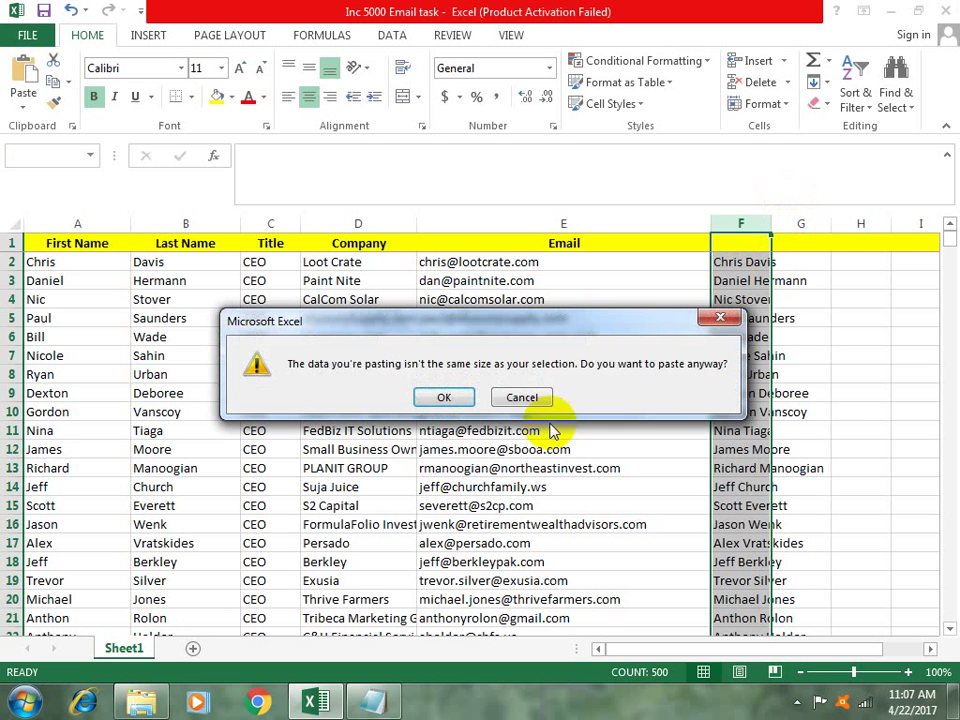
key(Return)
click(748, 259)
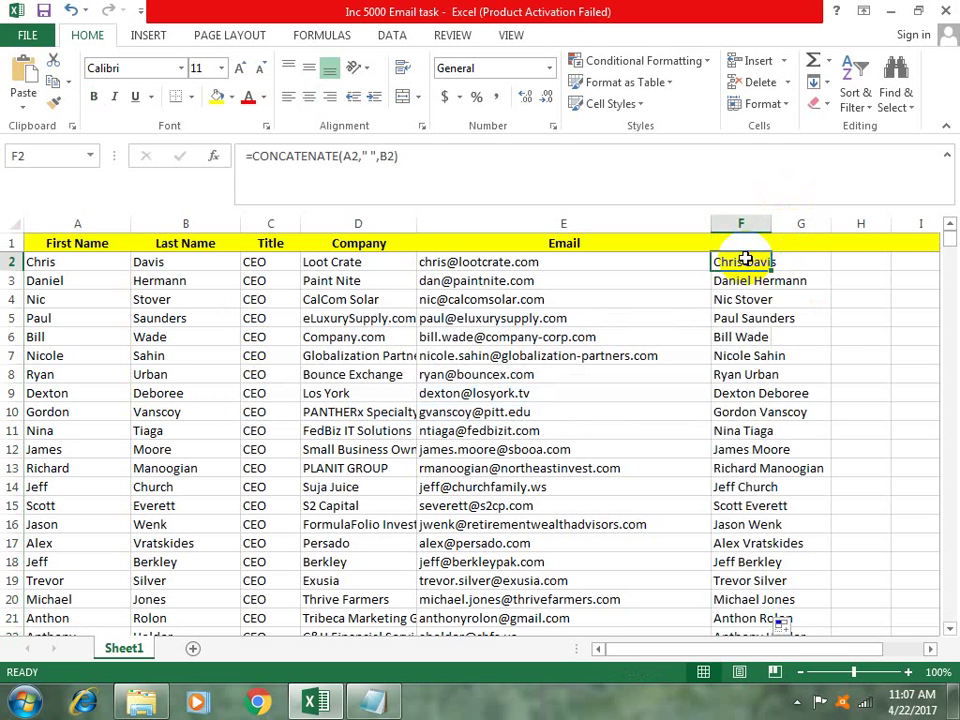
key(ctrl+v)
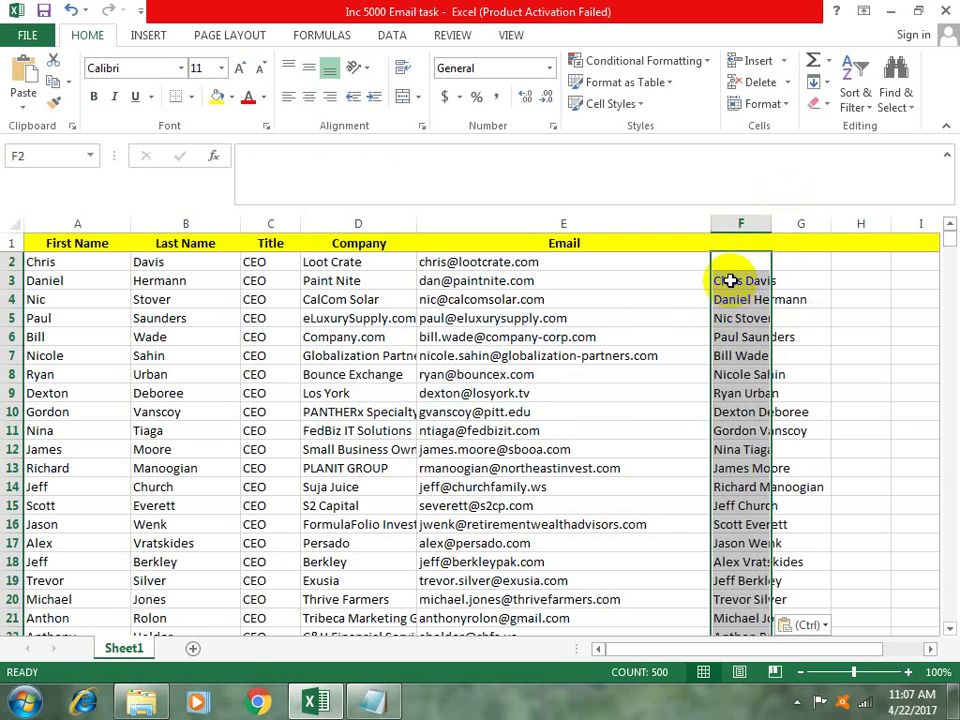
drag(731, 281, 731, 262)
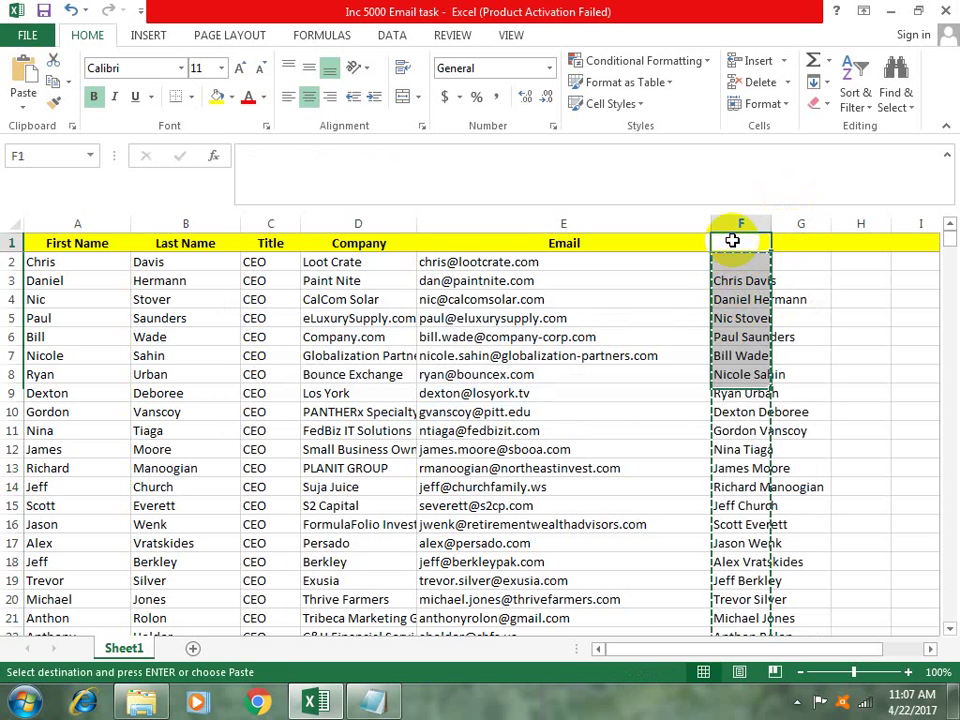
click(732, 262)
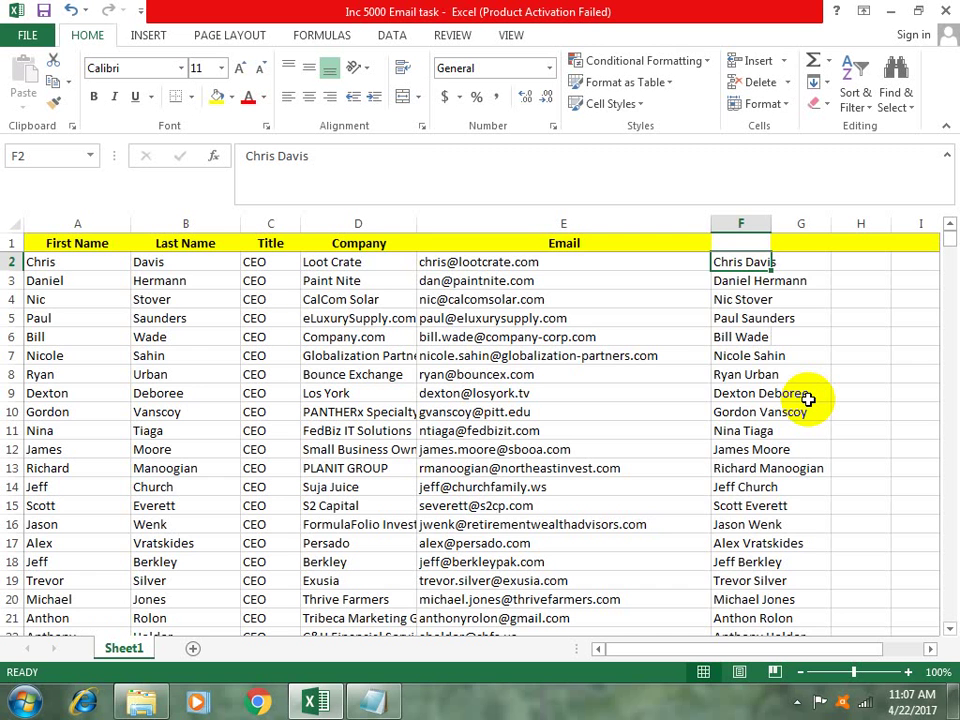
- Undo the plain-text paste to restore the CONCATENATE formulas, then select column F
key(ctrl+z)
key(ctrl+z)
key(ctrl+z)
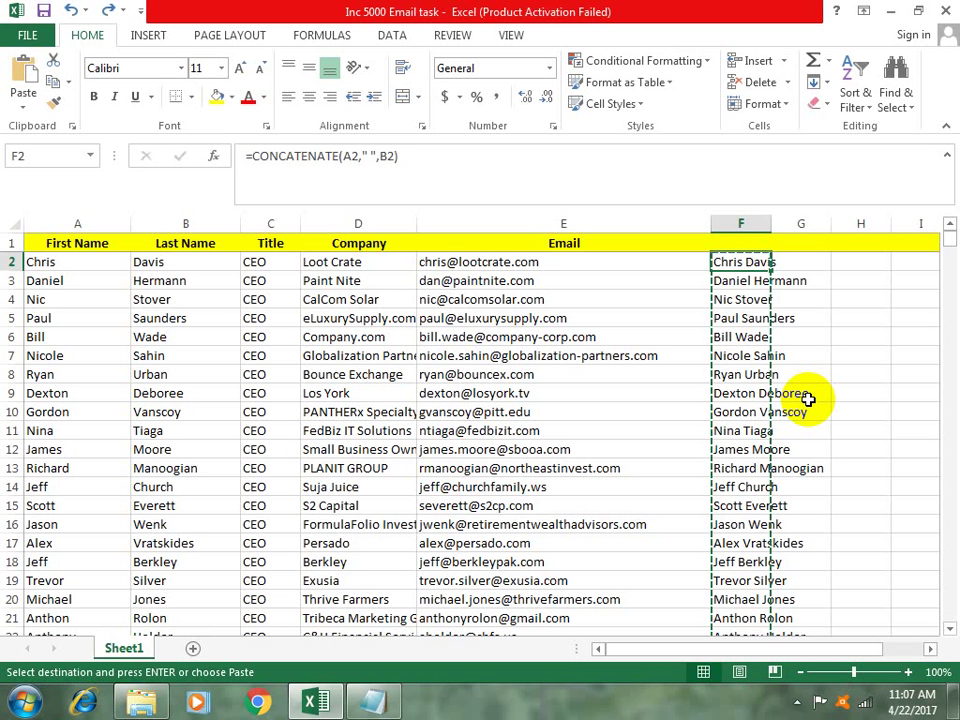
click(750, 280)
click(745, 222)
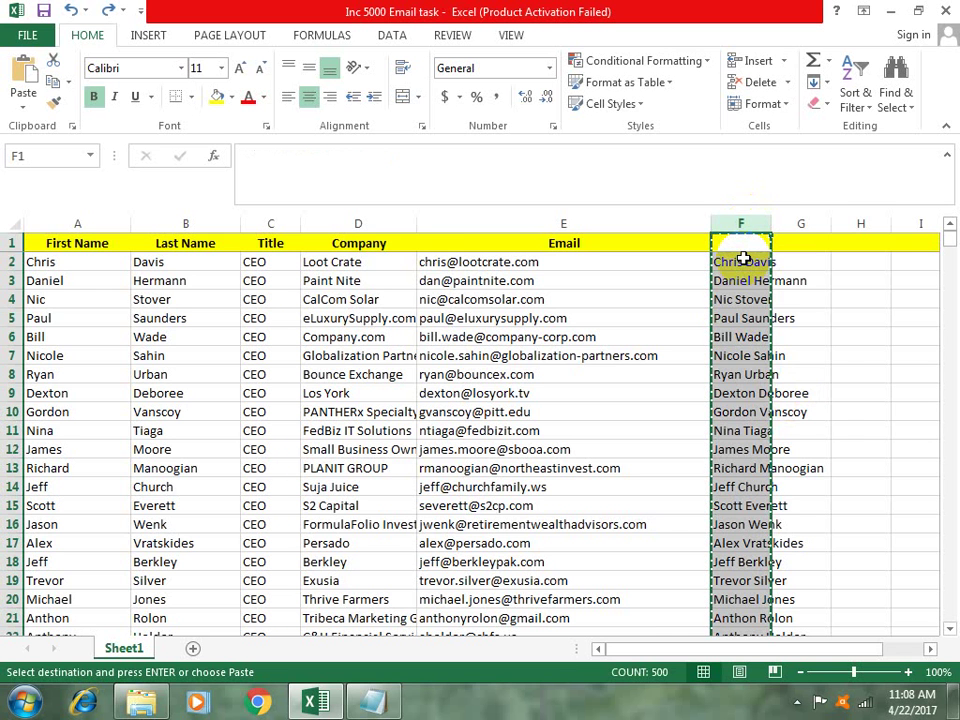
- Paste Special column F onto itself as Values, turning the formulas into plain names
right_click(745, 261)
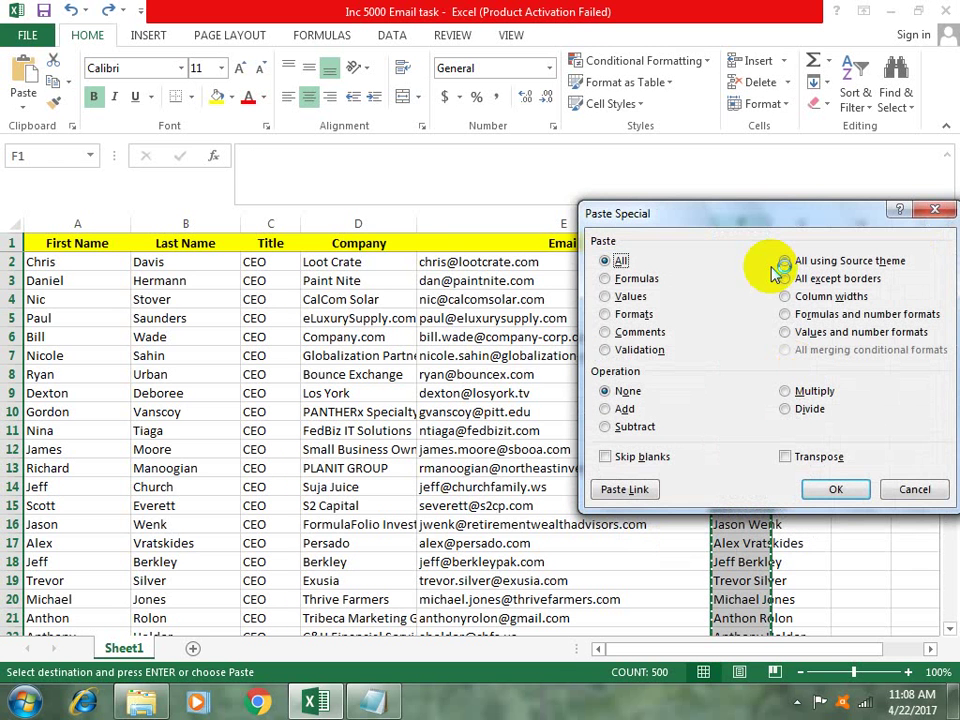
drag(765, 218, 310, 55)
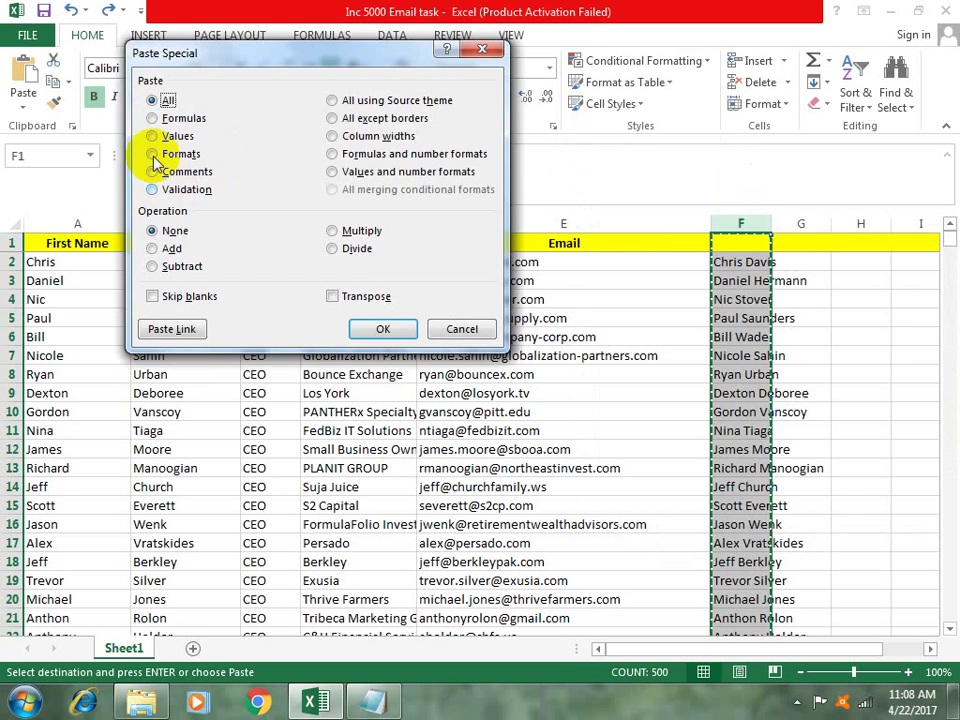
click(152, 136)
click(380, 327)
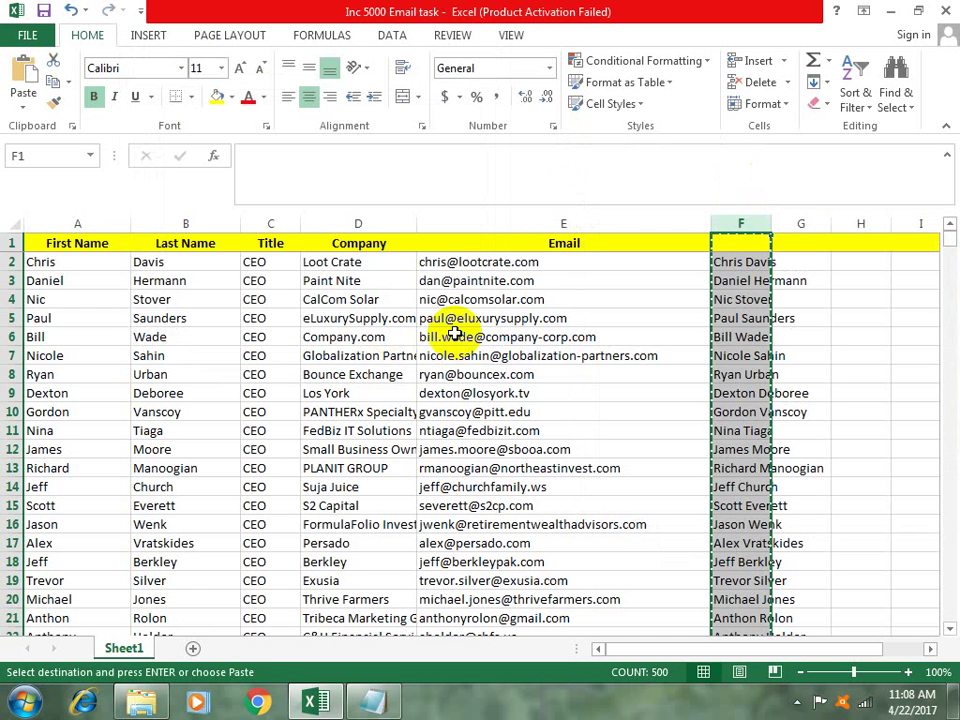
click(724, 318)
click(739, 278)
click(736, 261)
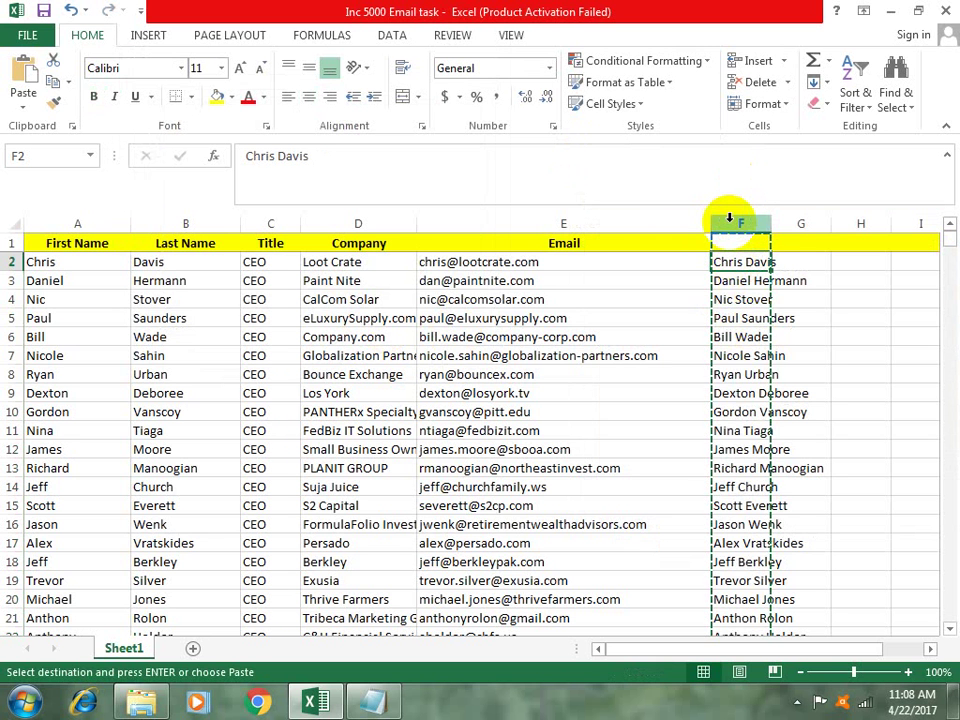
- Remove column F using Delete from its header's right-click menu, then deselect
click(731, 222)
right_click(735, 228)
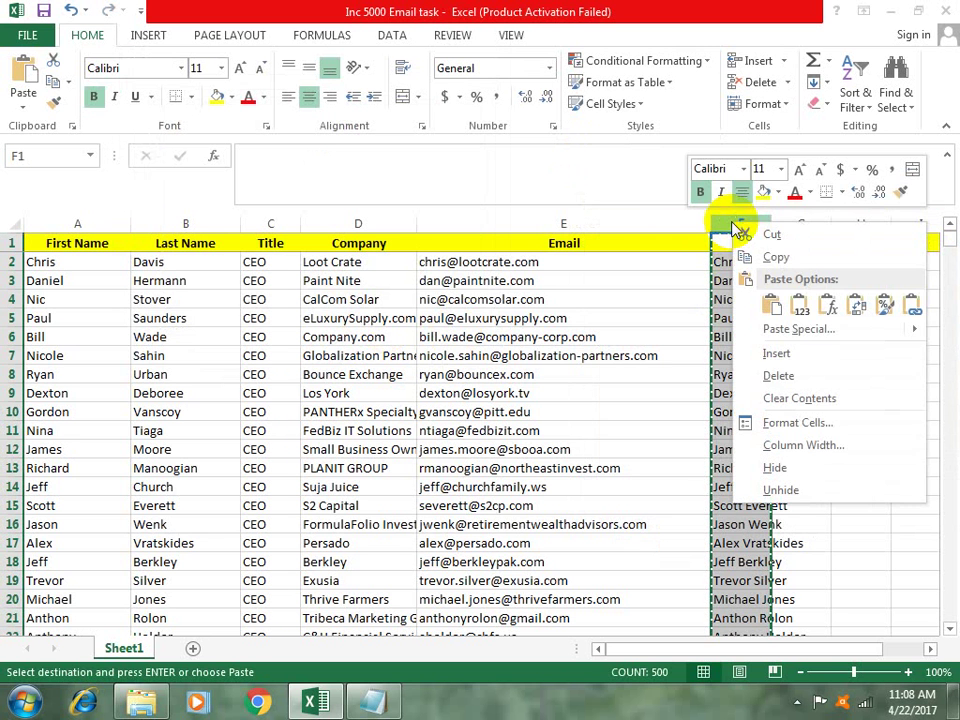
click(776, 375)
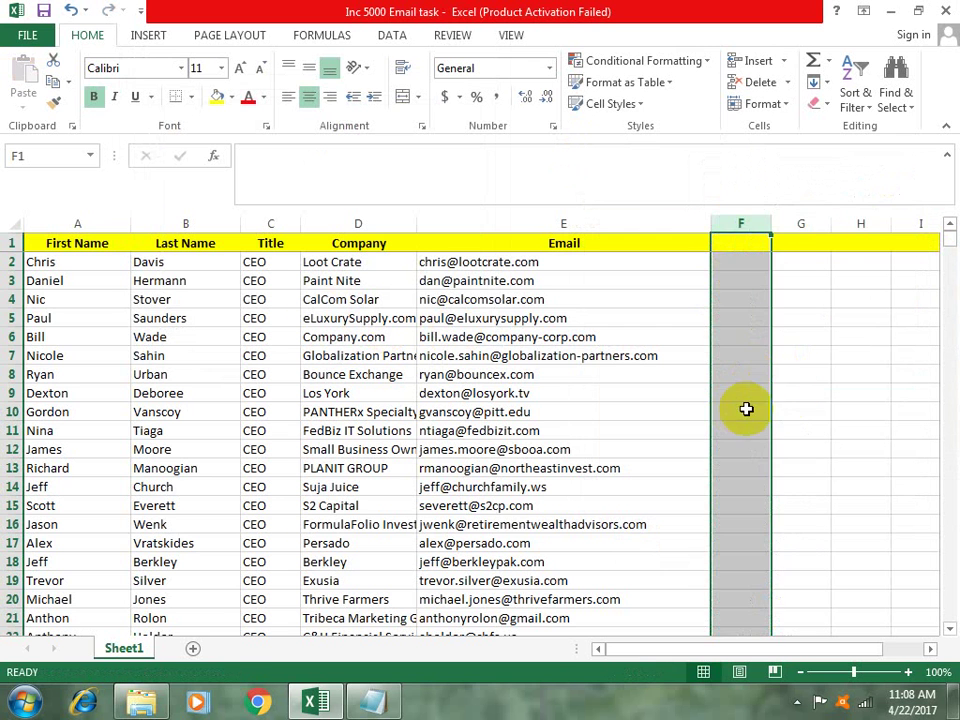
click(791, 389)
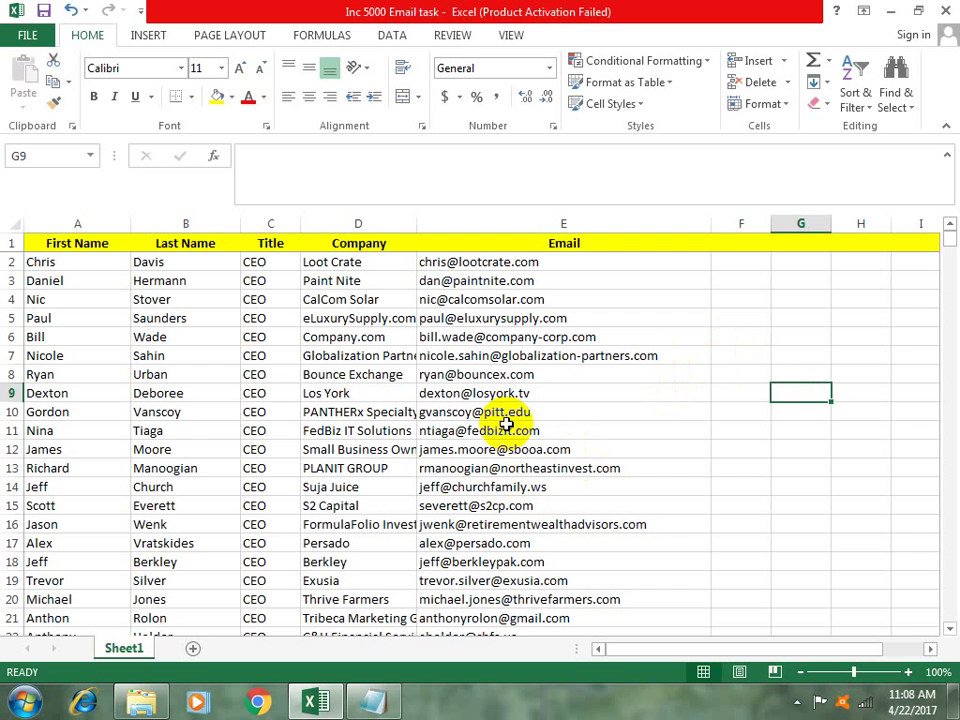
click(507, 424)
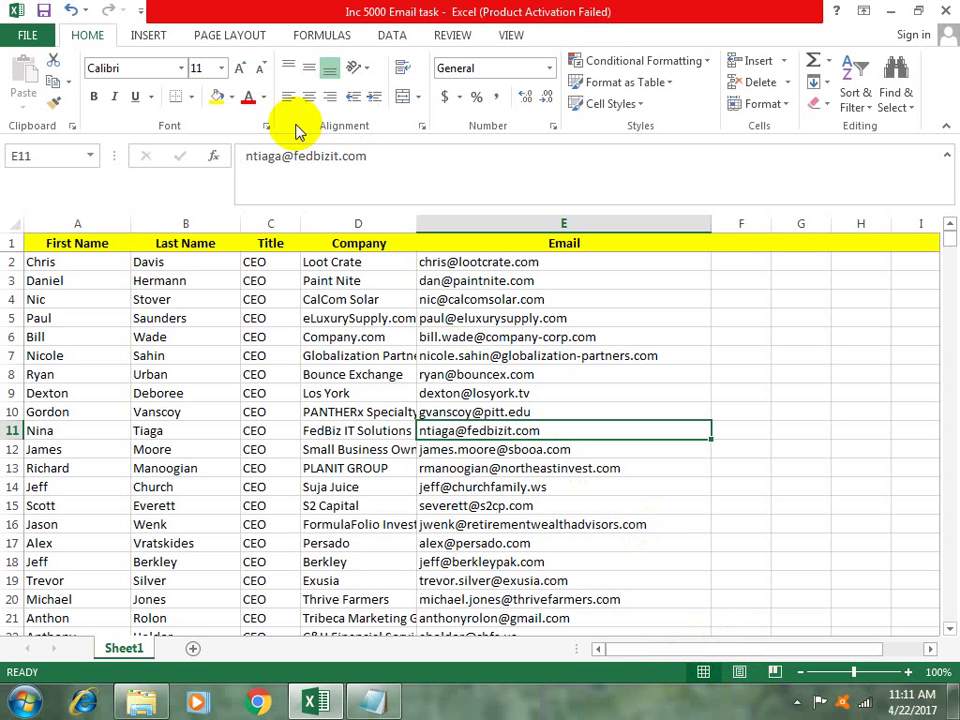
- Change the E11 email domain from fedbizit to gmail
double_click(316, 156)
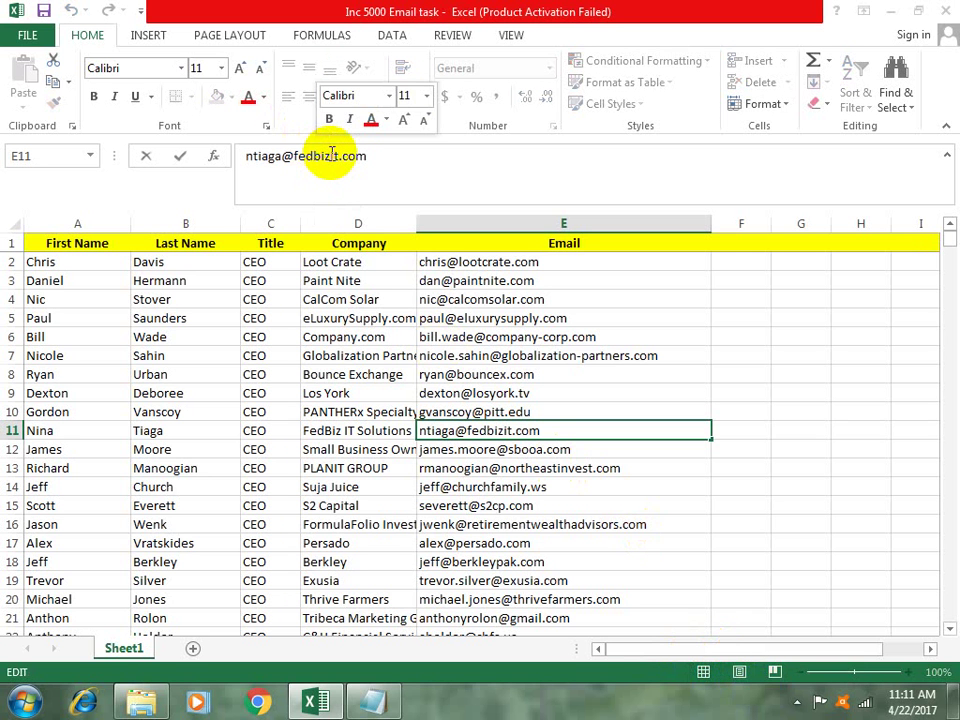
drag(338, 156, 292, 156)
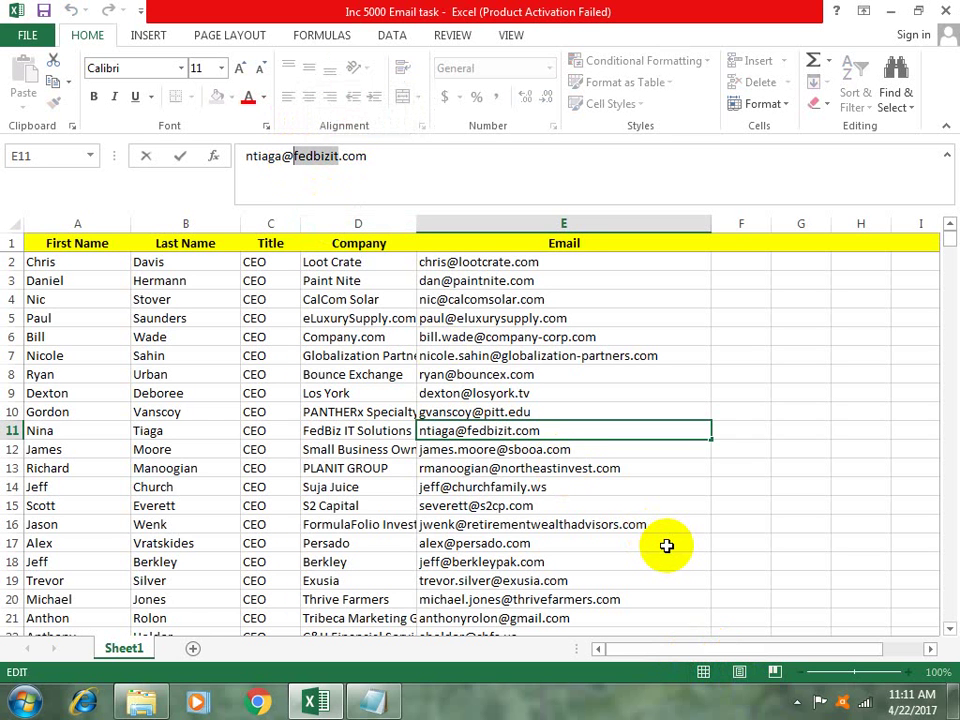
text(gmai)
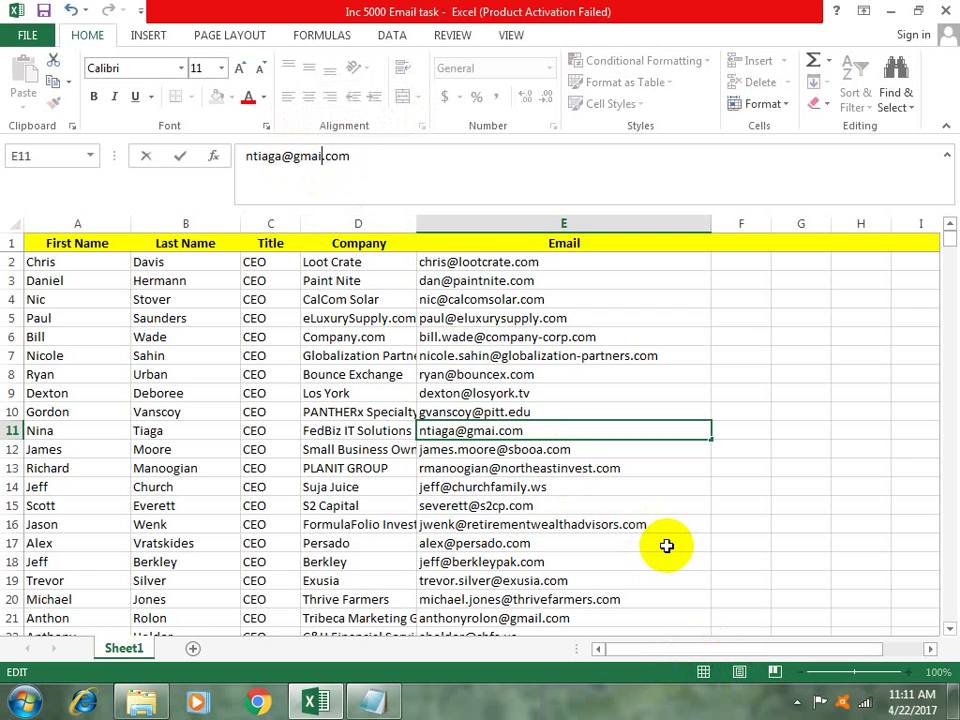
text(l)
key(ctrl+Return)
- Change the E18 email domain from berkleypak to yahoo
click(634, 558)
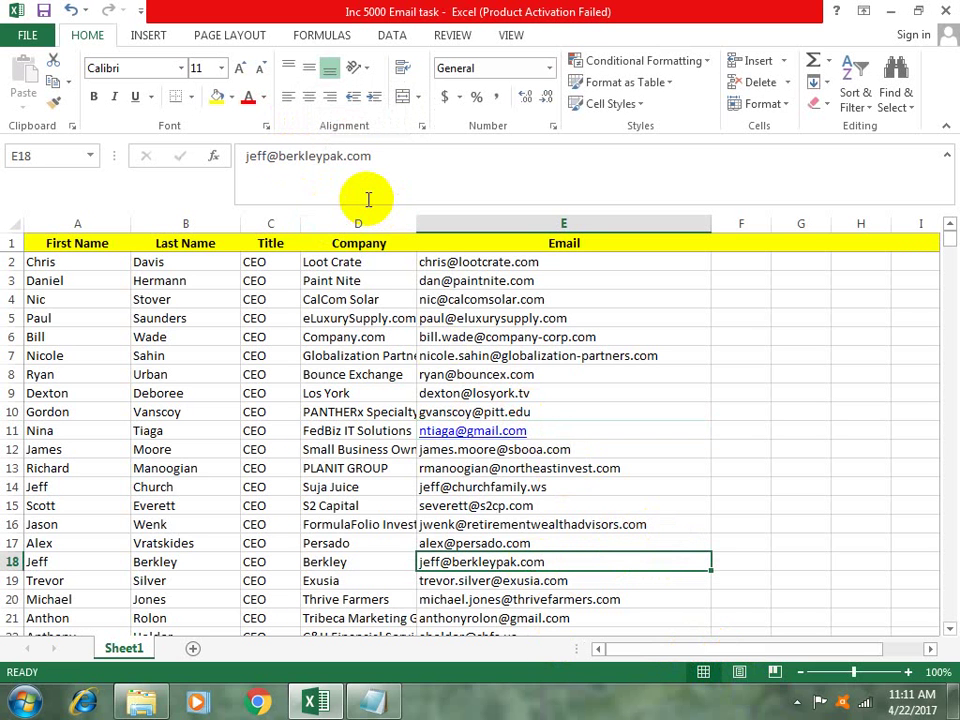
drag(340, 156, 282, 160)
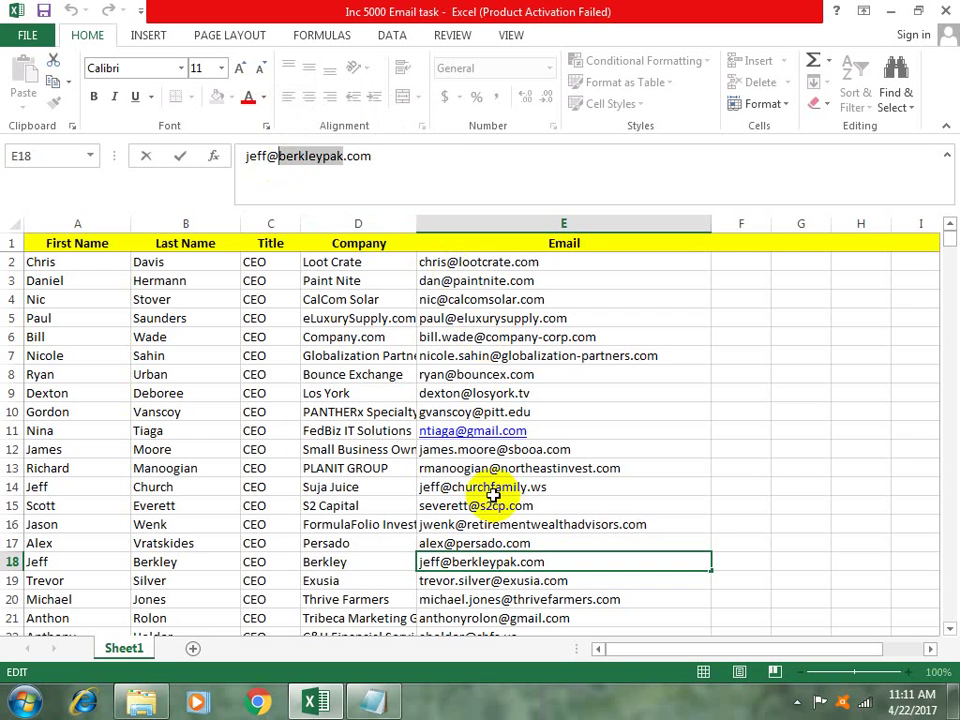
text(y)
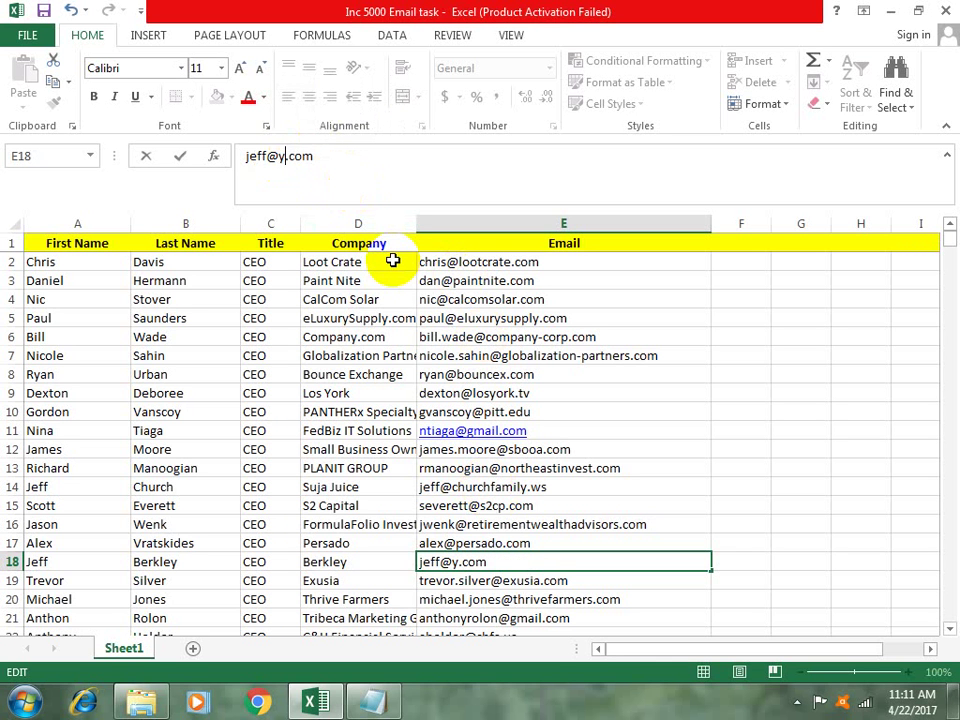
text(ahoo)
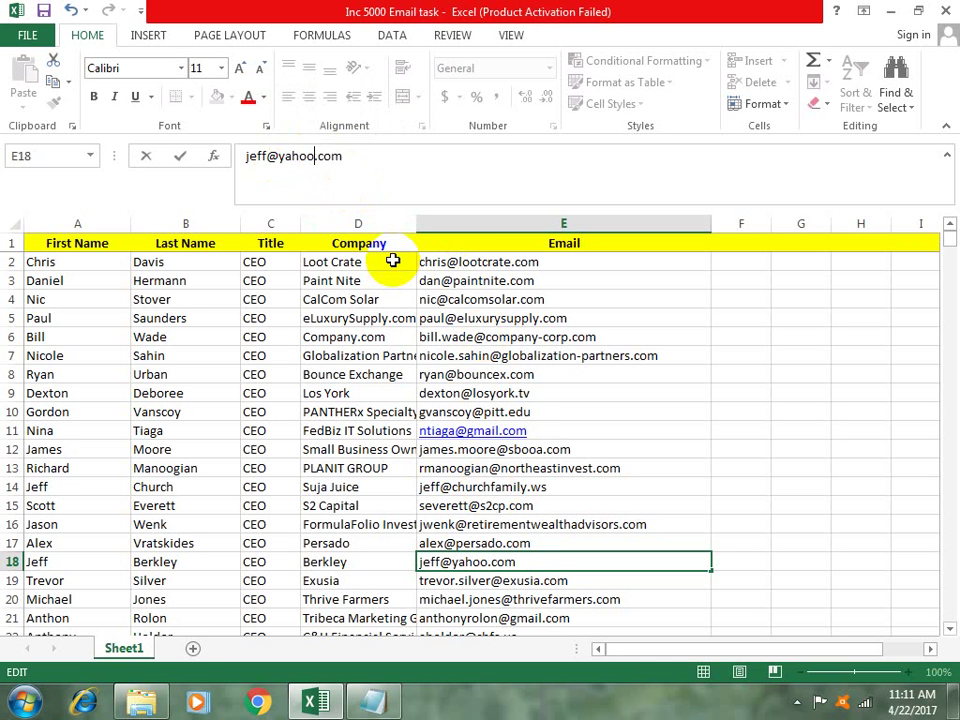
click(745, 520)
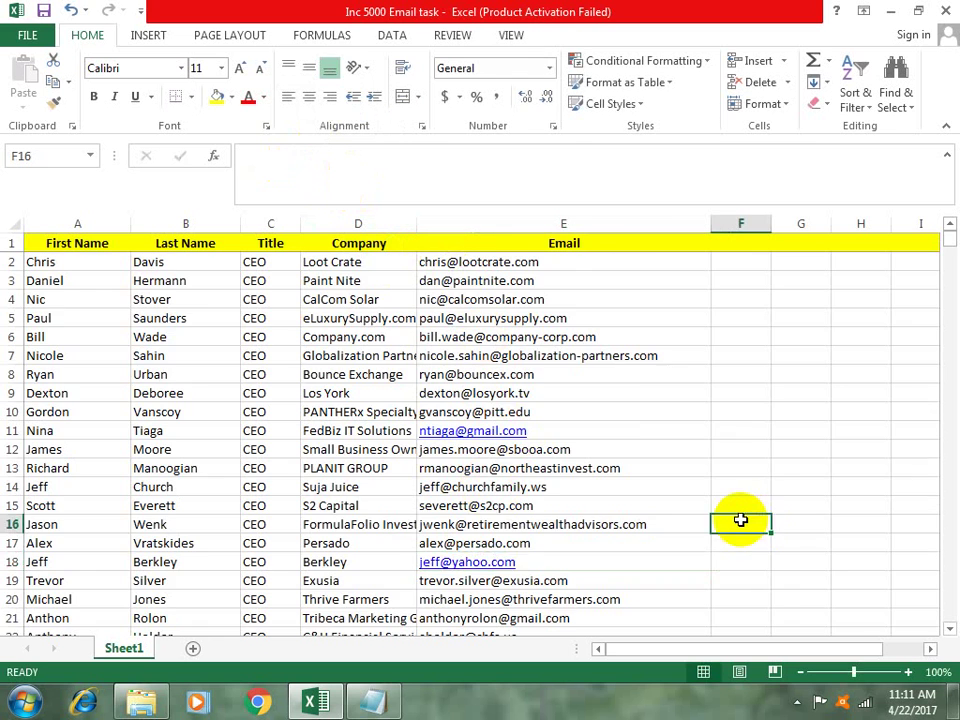
- Select the whole Email column E and open Find
scroll(740, 520, down, 4)
scroll(740, 520, down, 3)
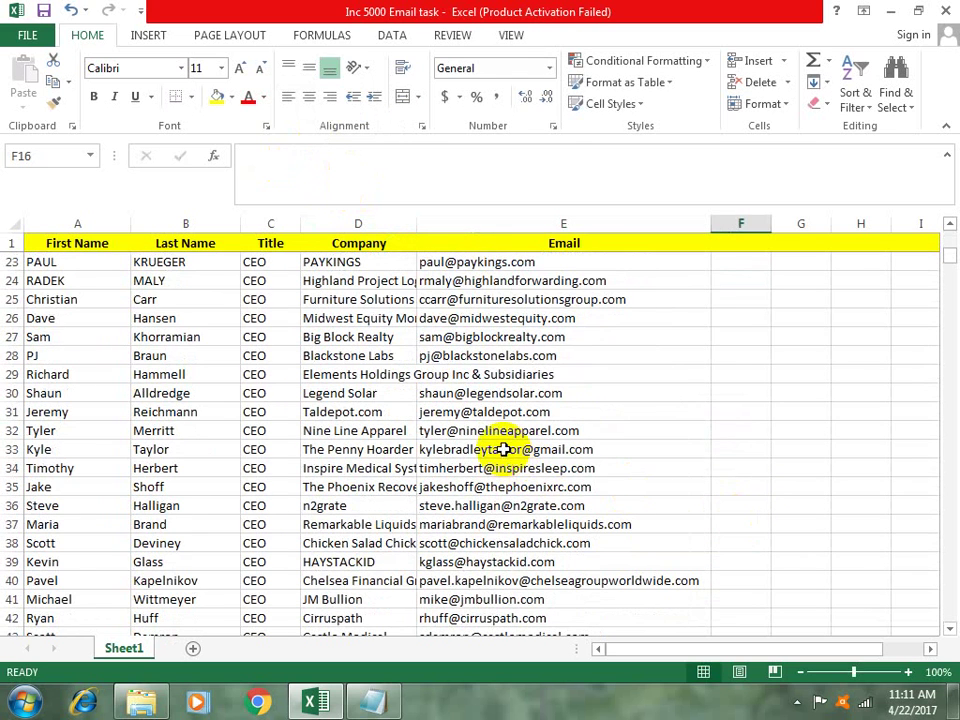
click(523, 225)
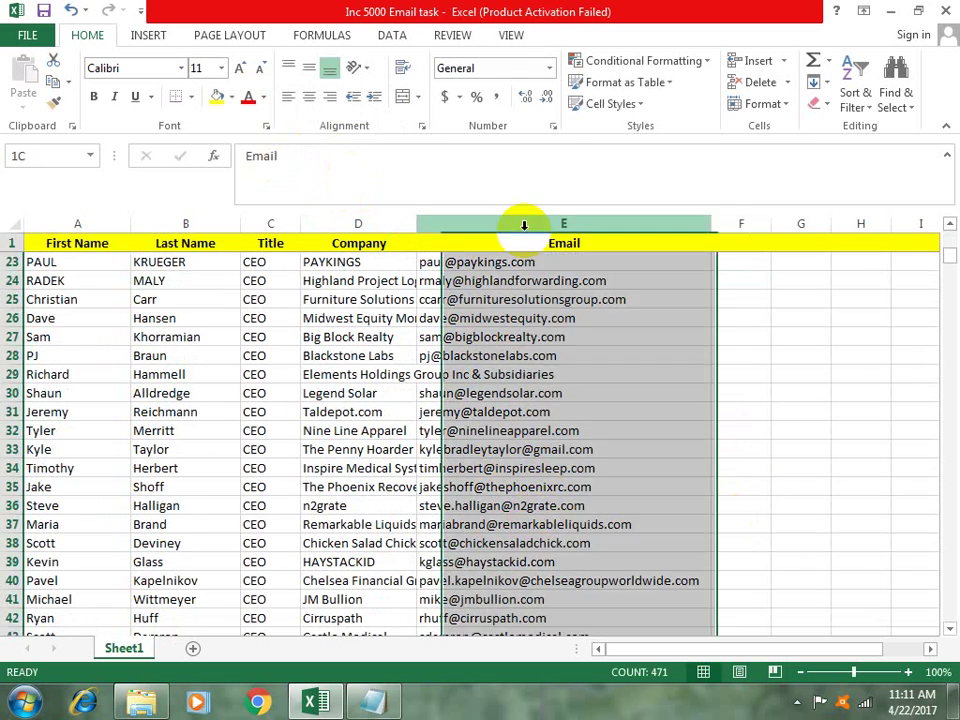
key(ctrl+f)
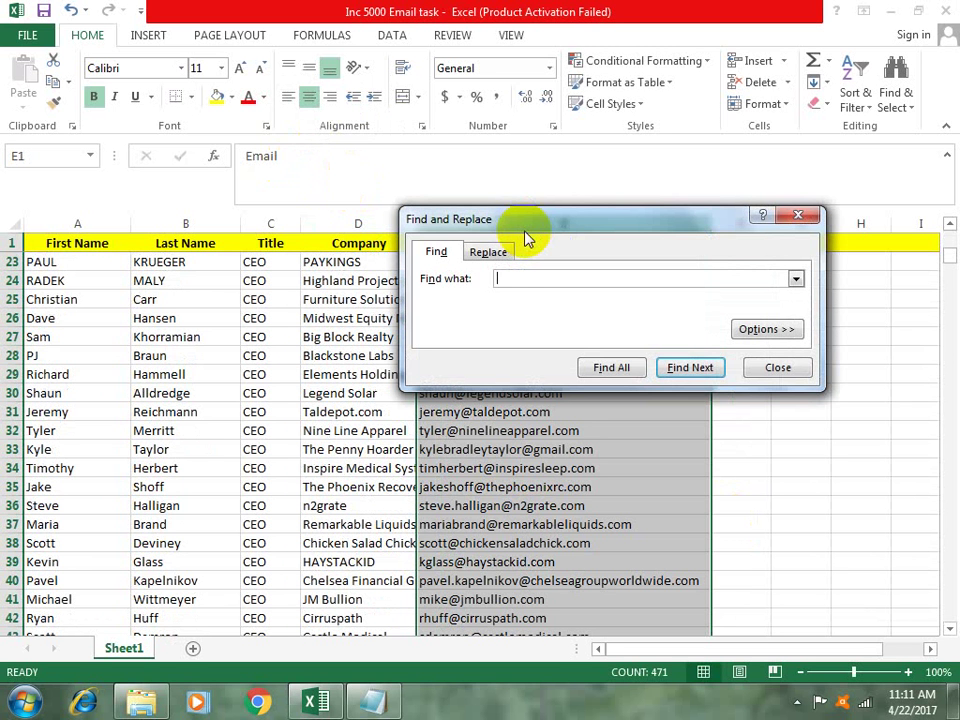
- Find all gmail cells in column E, then close the search
text(gmsil)
key(BackSpace)
key(BackSpace)
key(BackSpace)
text(ai)
text(l)
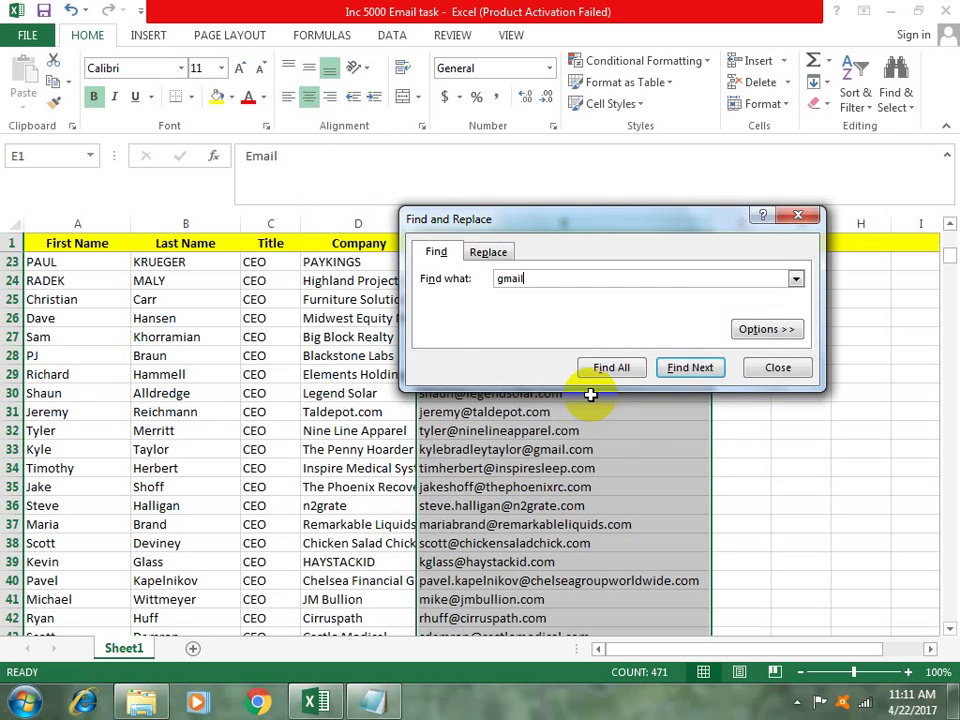
click(611, 367)
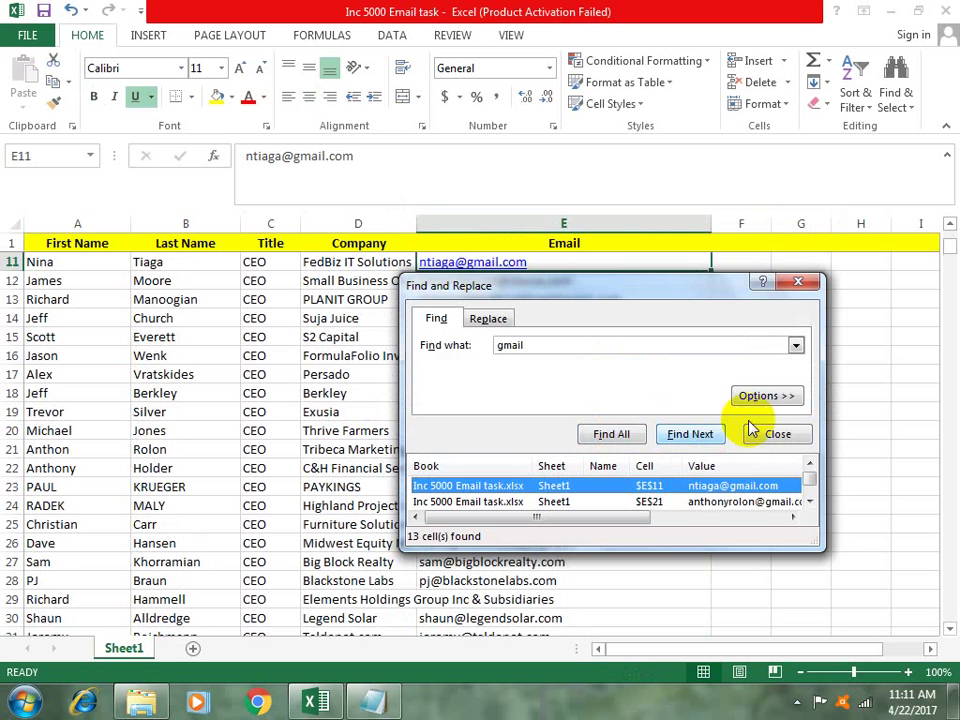
click(748, 432)
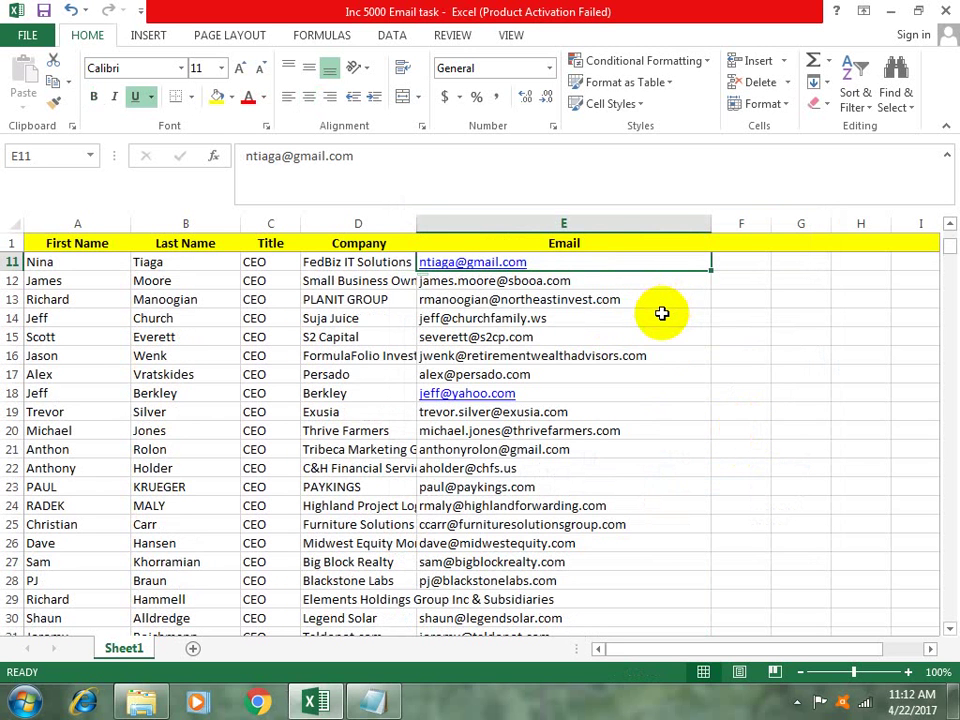
- Reselect column E, find all yahoo cells, then close the search
click(602, 222)
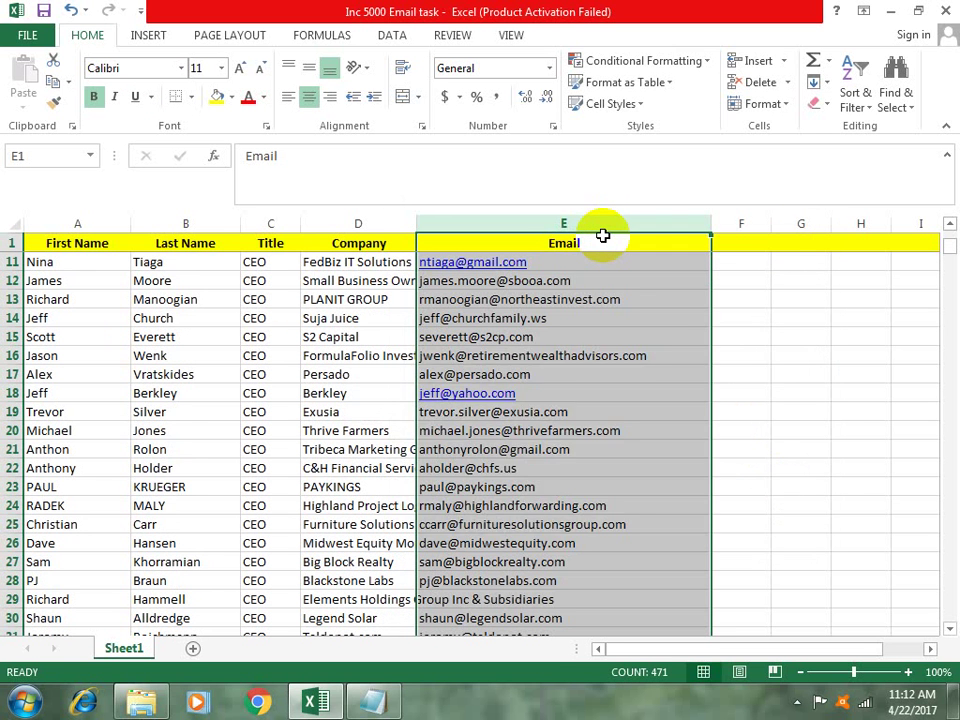
key(ctrl+f)
text(y)
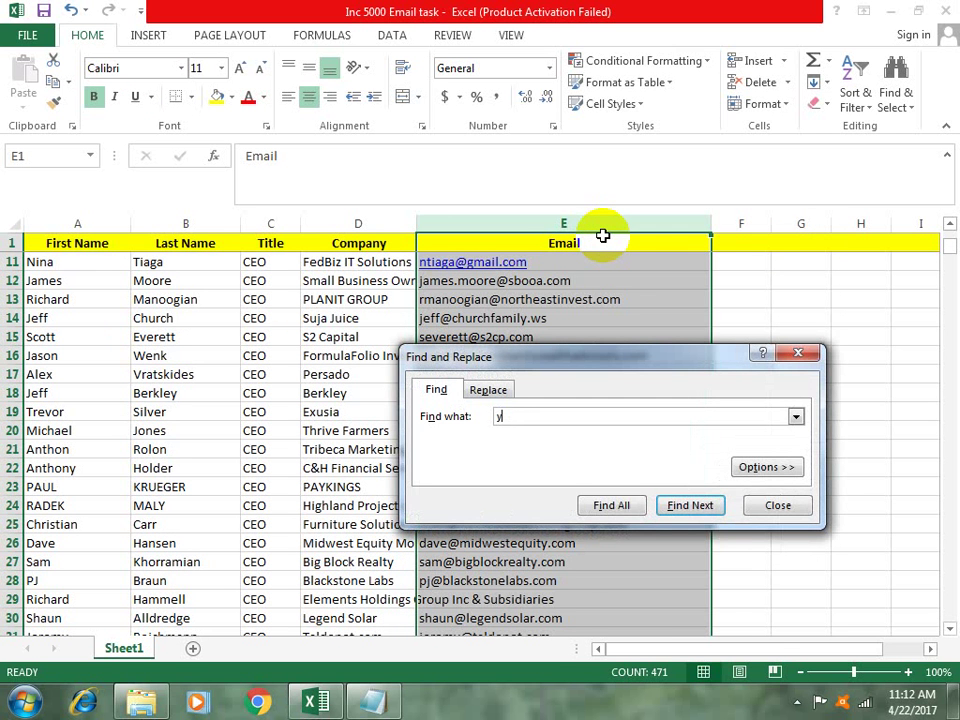
text(ahoo)
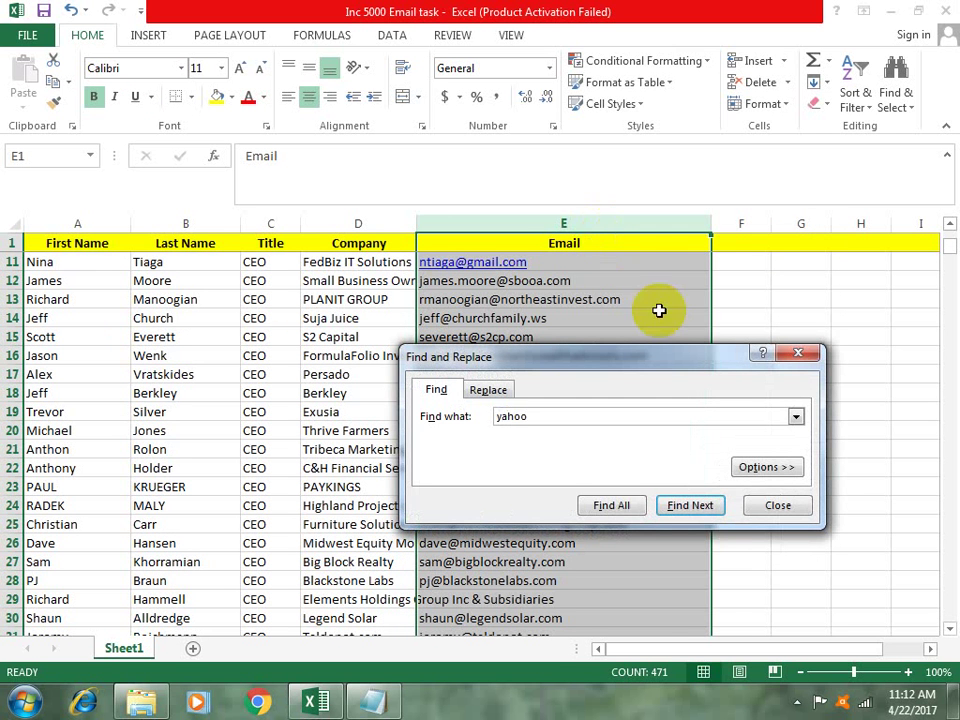
click(606, 262)
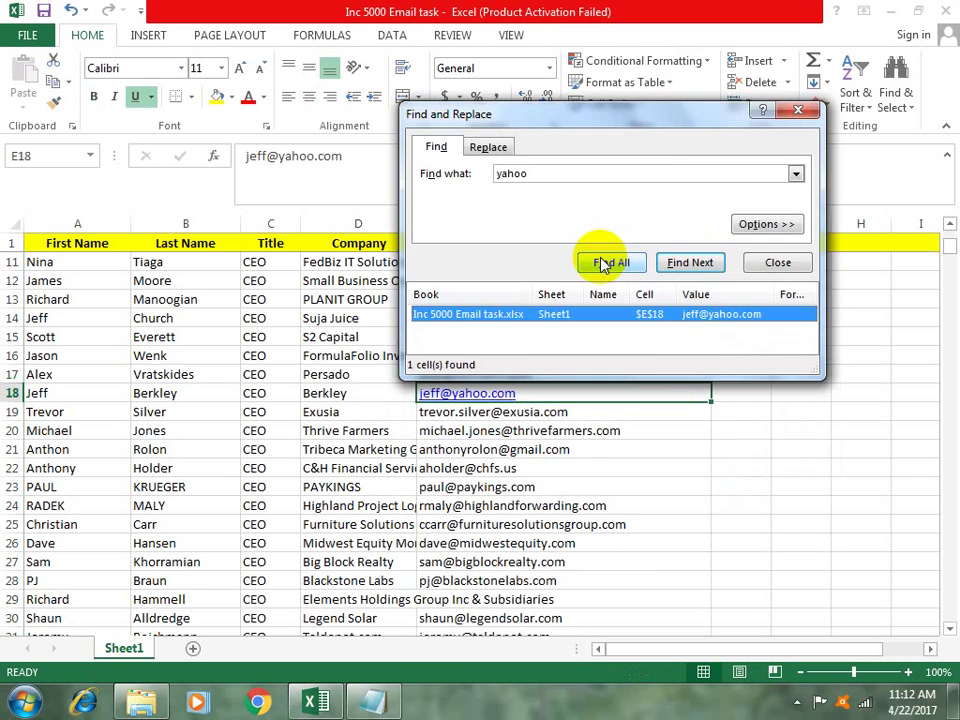
click(778, 262)
- Replace the zurixx domain in E44's email with yahoo
scroll(609, 514, down, 1)
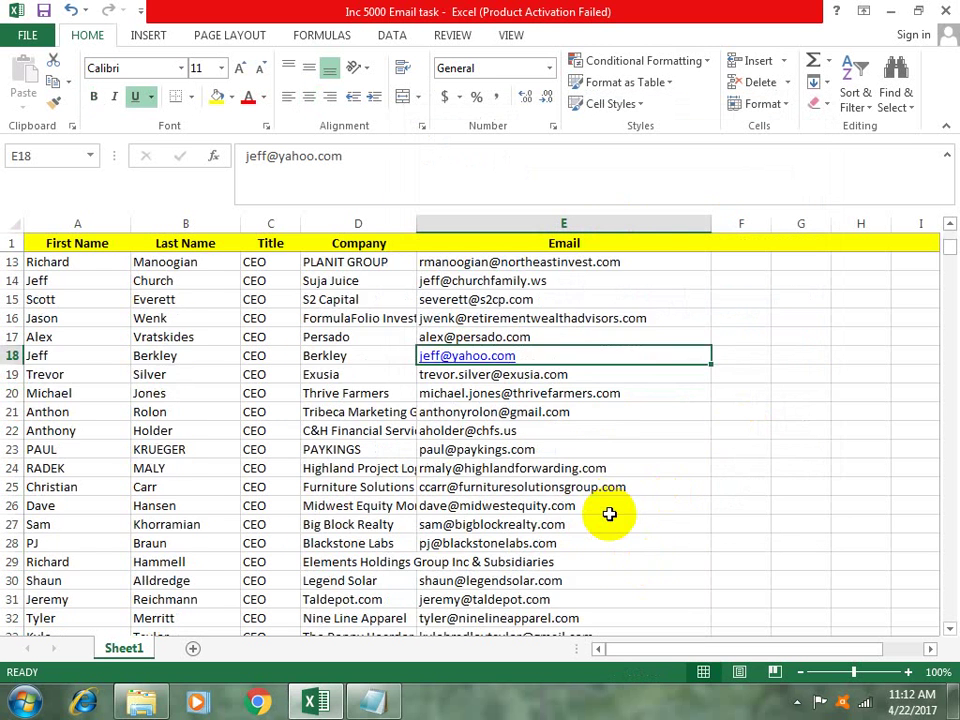
scroll(609, 514, down, 5)
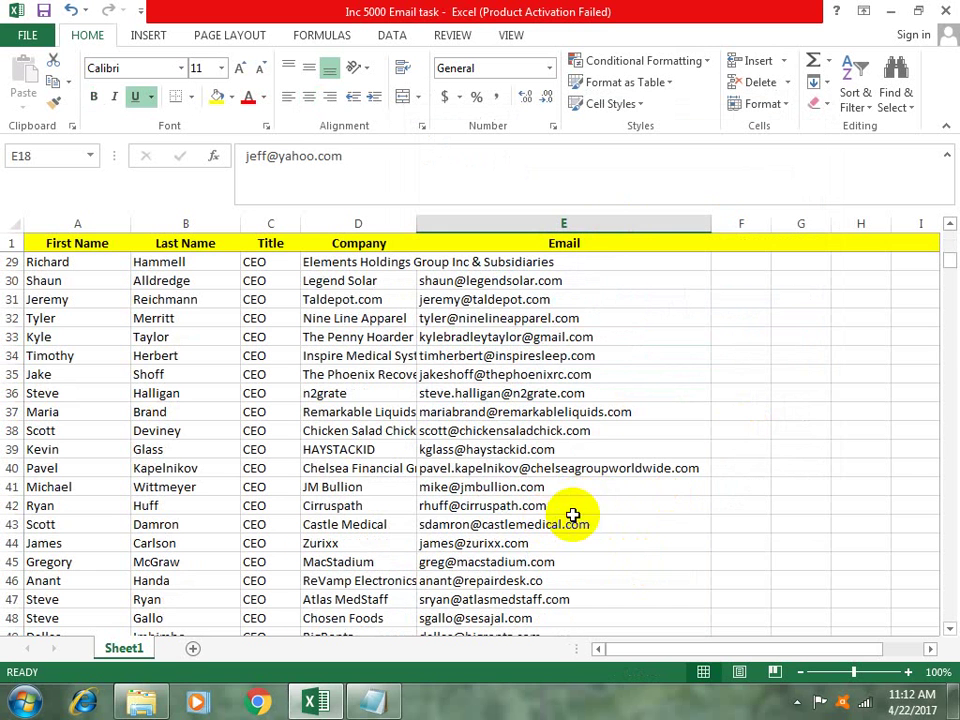
click(490, 544)
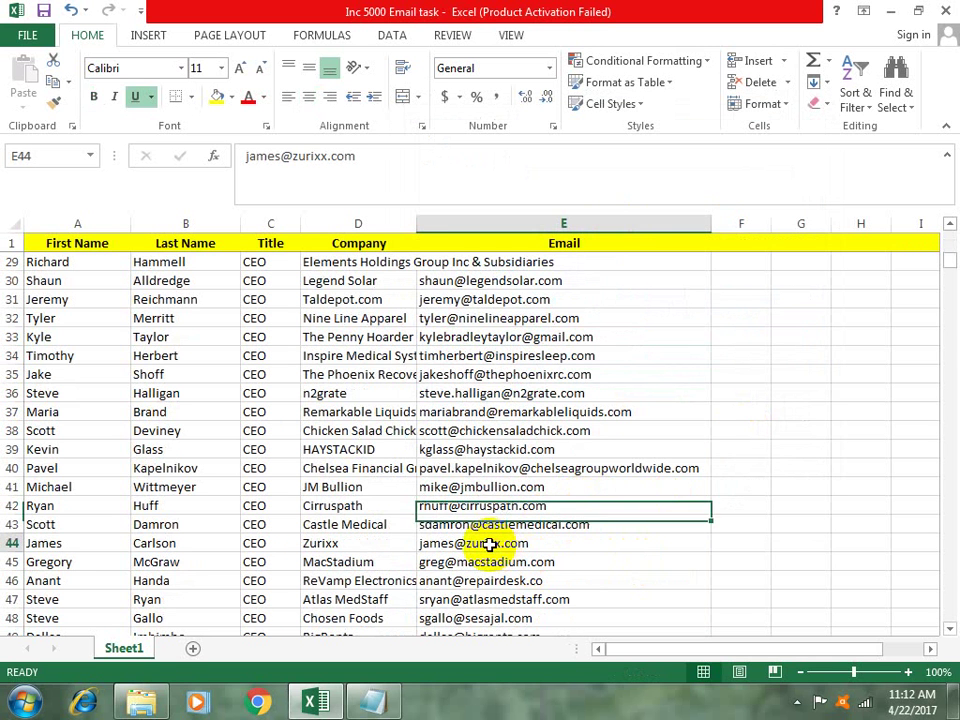
double_click(320, 157)
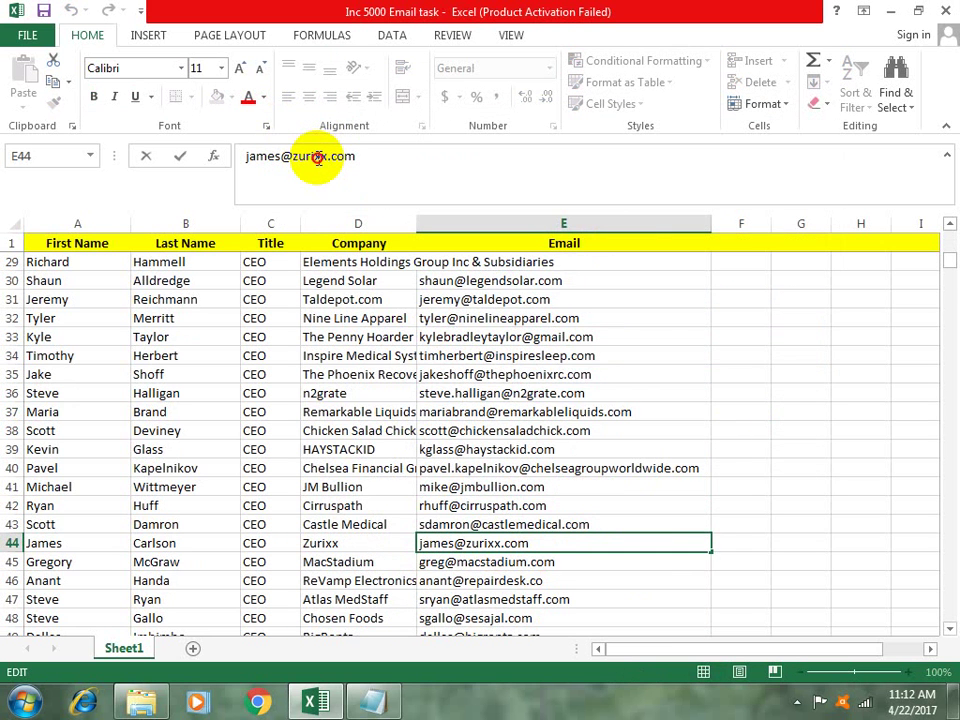
drag(325, 158, 296, 160)
click(295, 160)
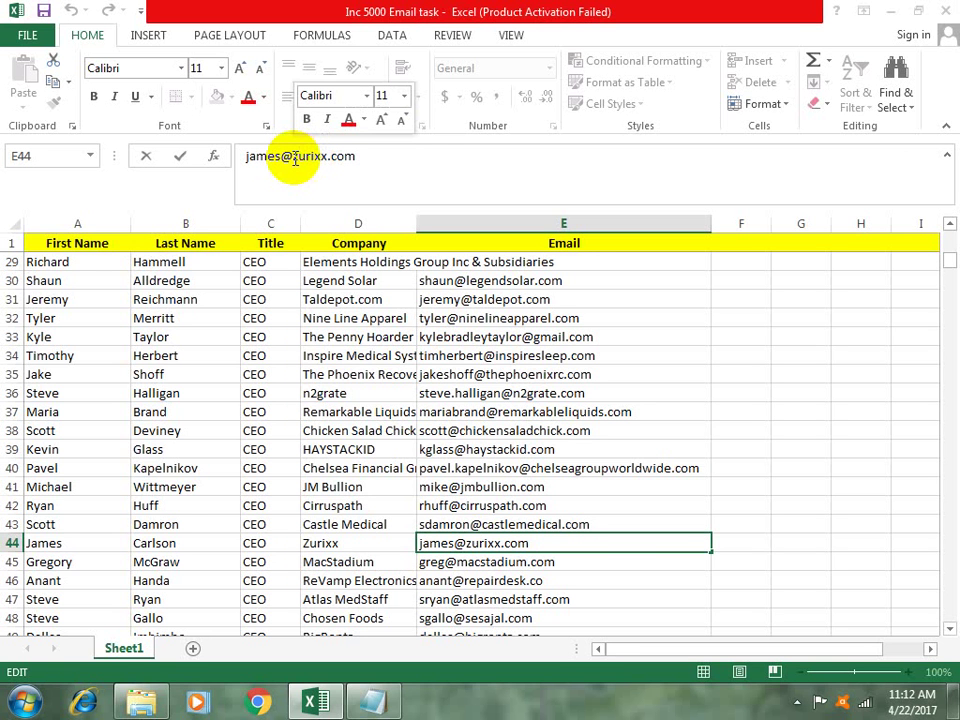
double_click(311, 160)
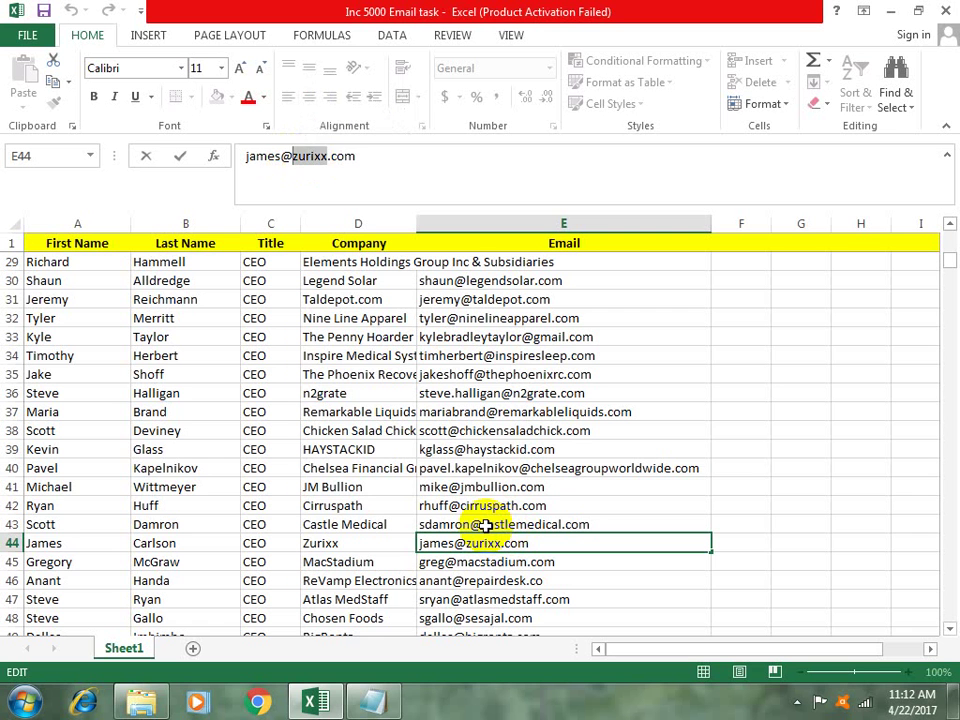
text(ya)
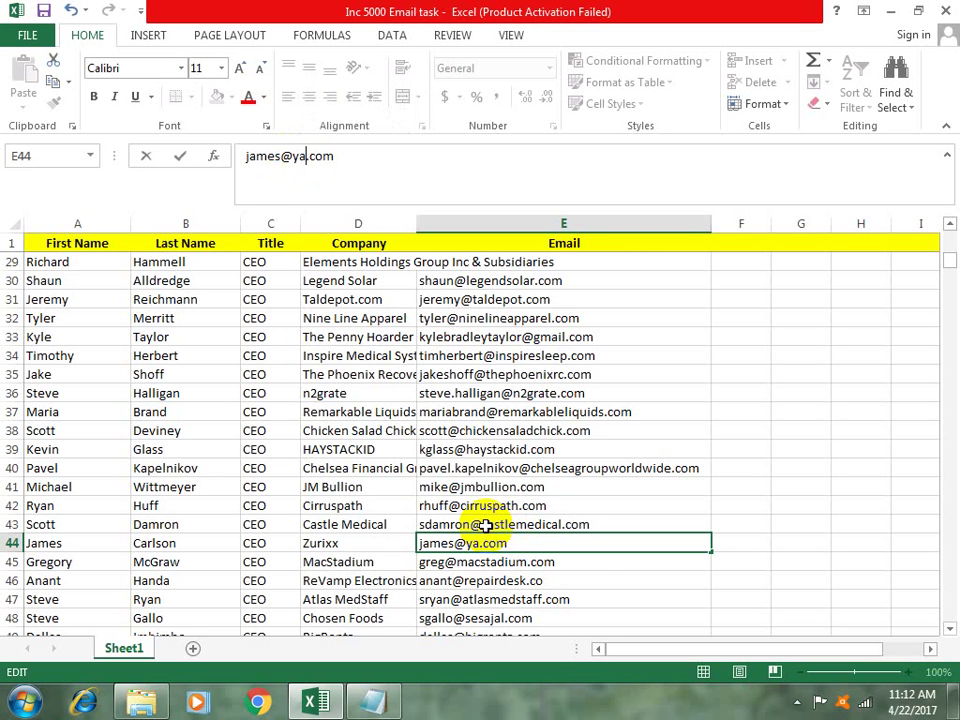
text(hoo)
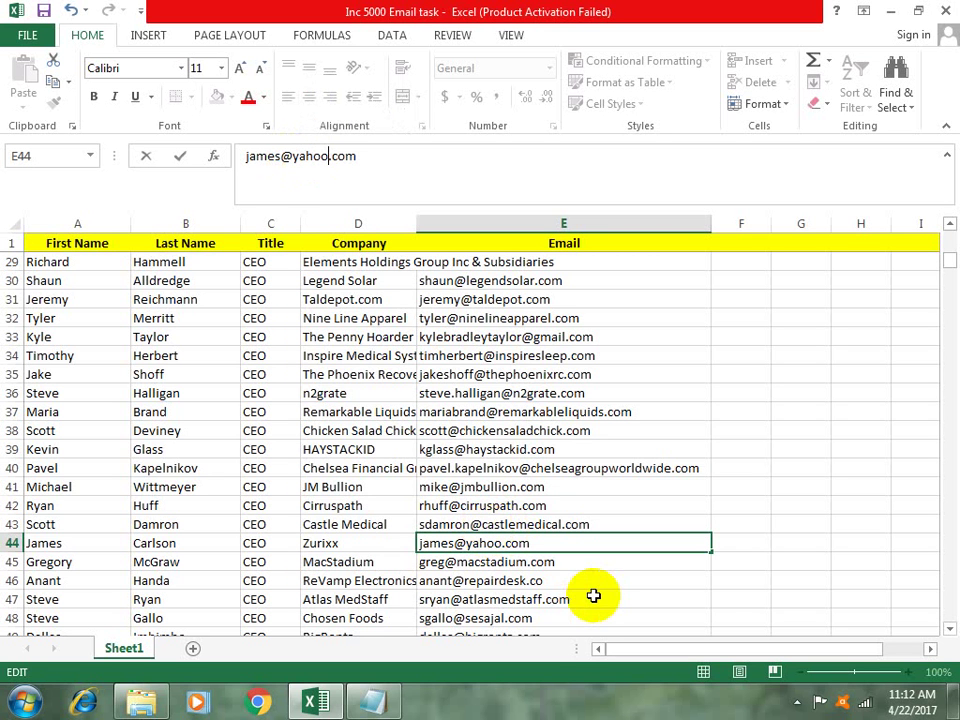
click(593, 596)
- Replace the go-impact domain in E86's email with yahoo
scroll(594, 594, down, 8)
scroll(594, 594, down, 1)
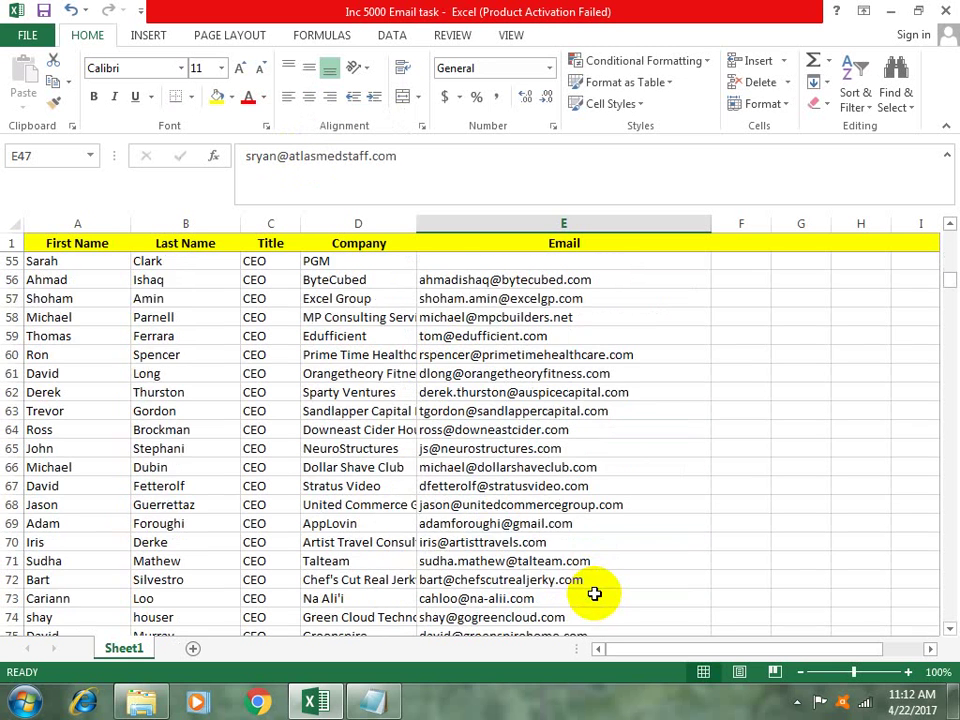
scroll(560, 570, down, 5)
click(543, 544)
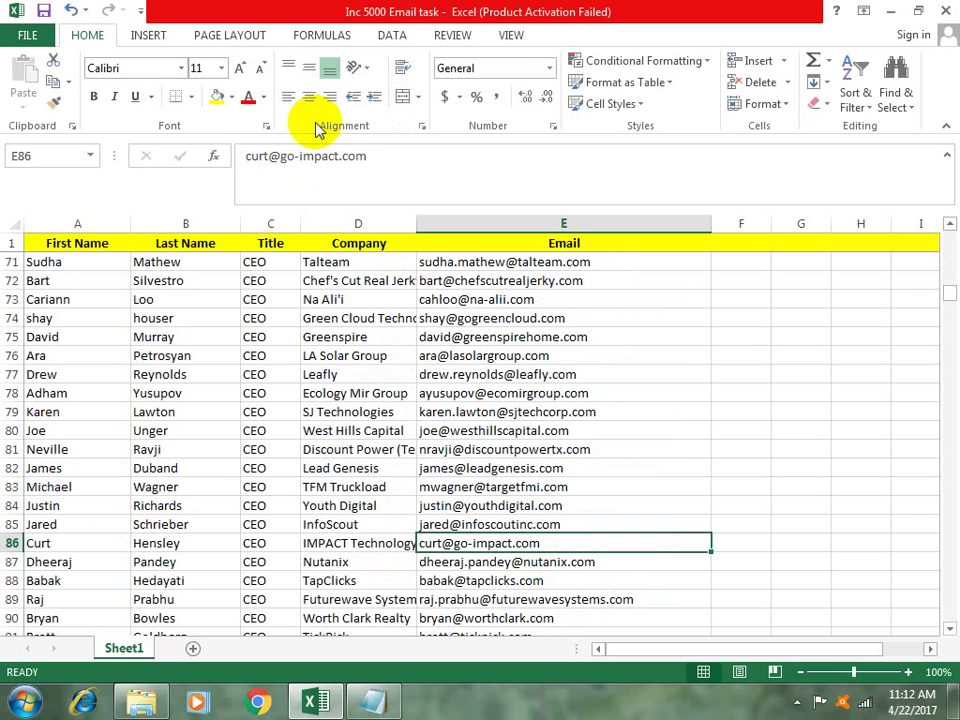
click(339, 157)
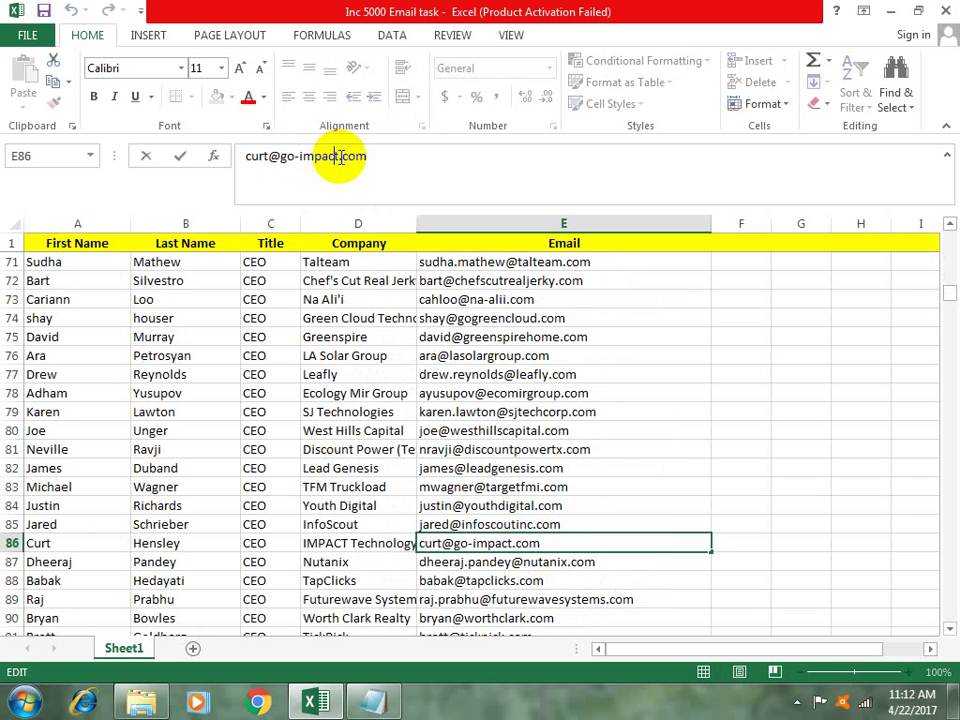
key(BackSpace)
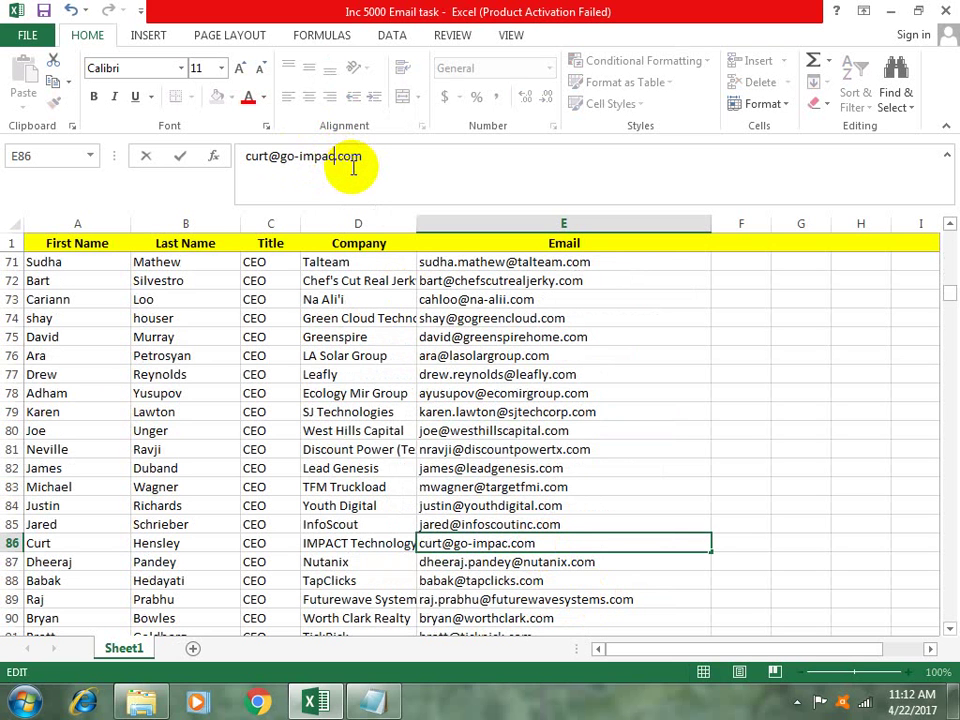
key(BackSpace)
key(BackSpace)
key(BackSpace)
key(BackSpace)
key(BackSpace)
key(BackSpace)
key(BackSpace)
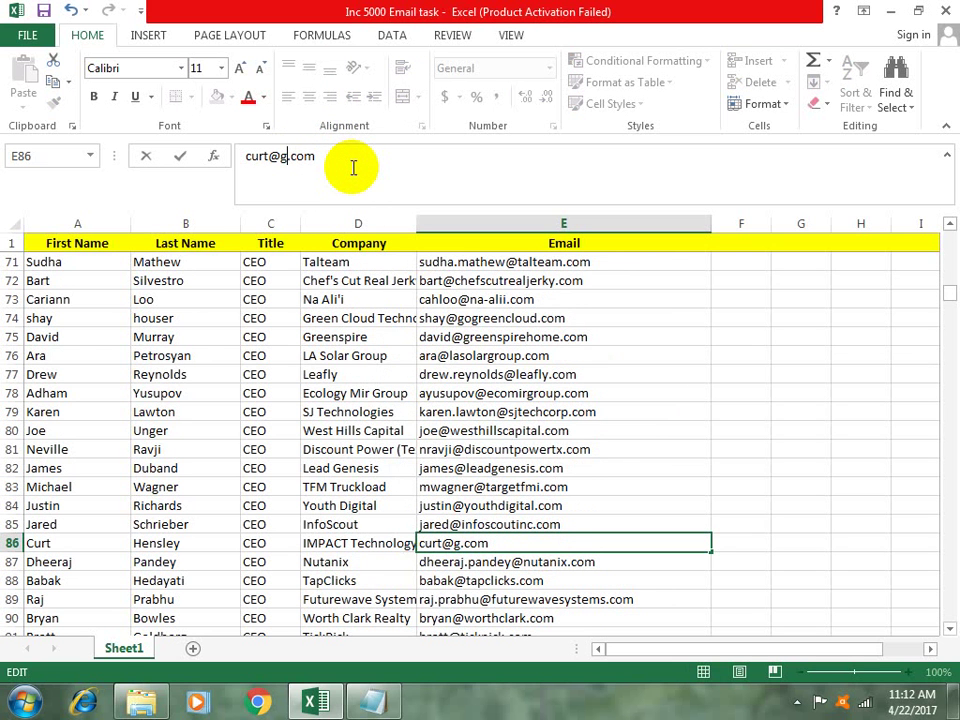
key(BackSpace)
text(y)
text(ahoo)
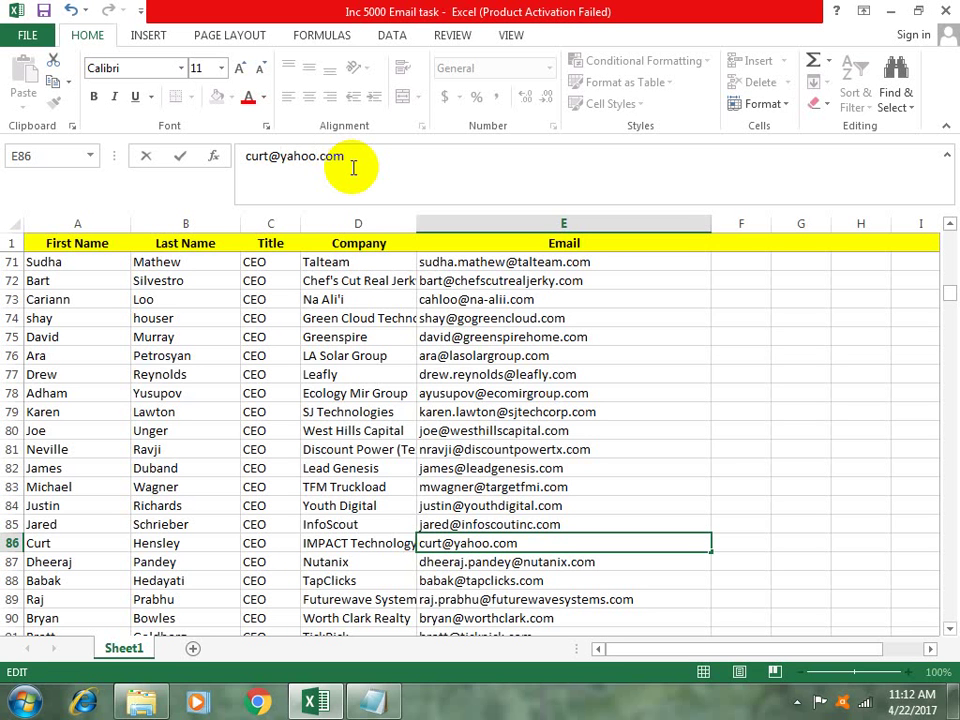
click(716, 487)
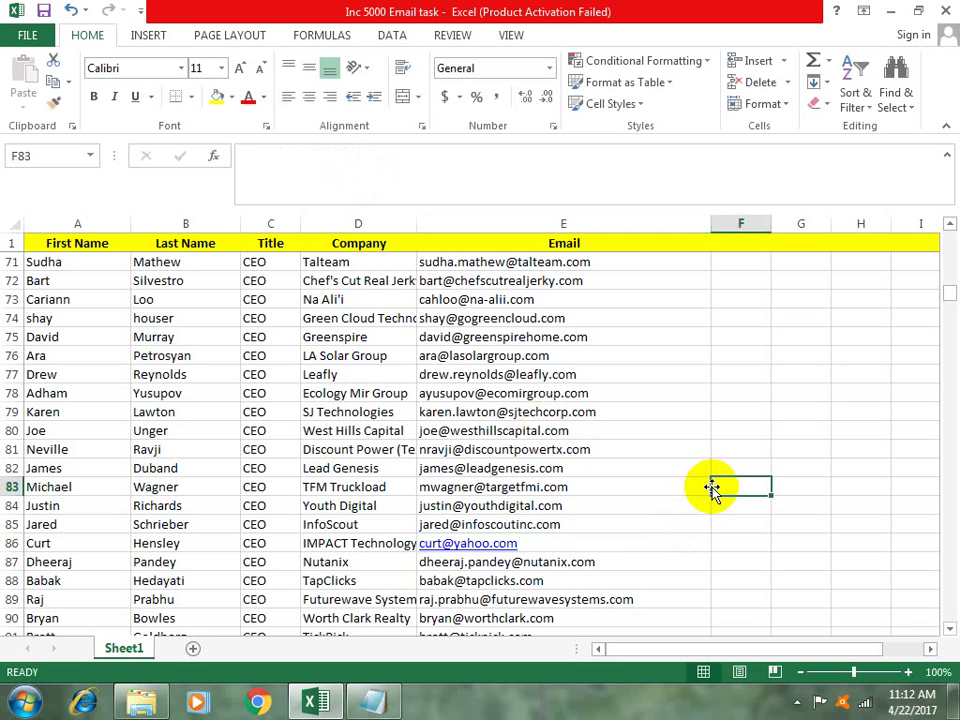
- Replace the inoventures domain in E101's email with yahoo
click(513, 343)
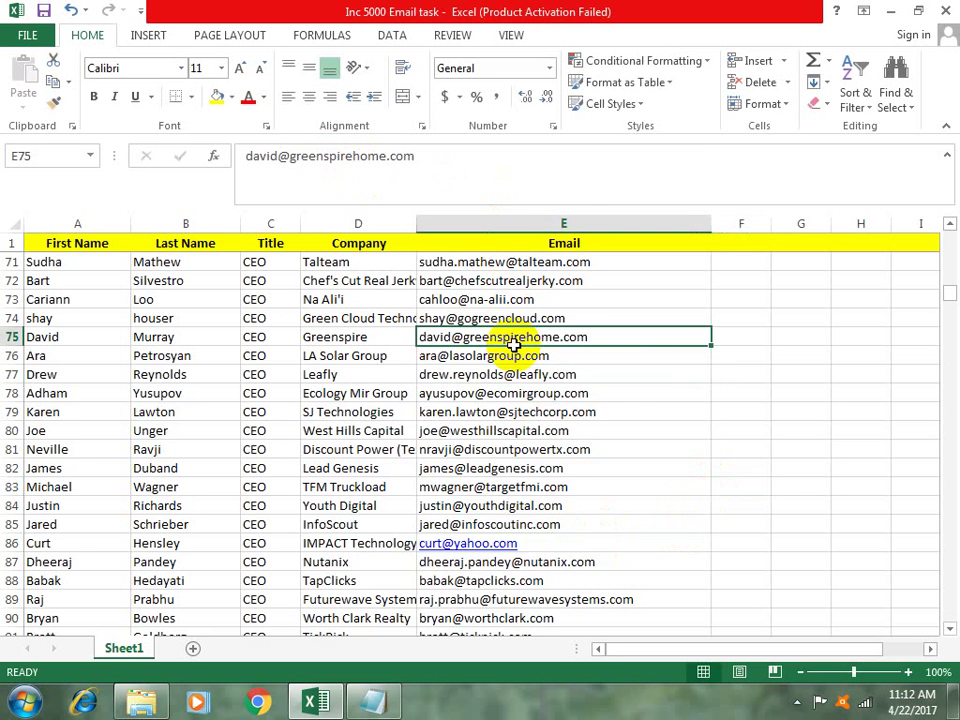
scroll(513, 343, down, 5)
click(681, 456)
click(776, 492)
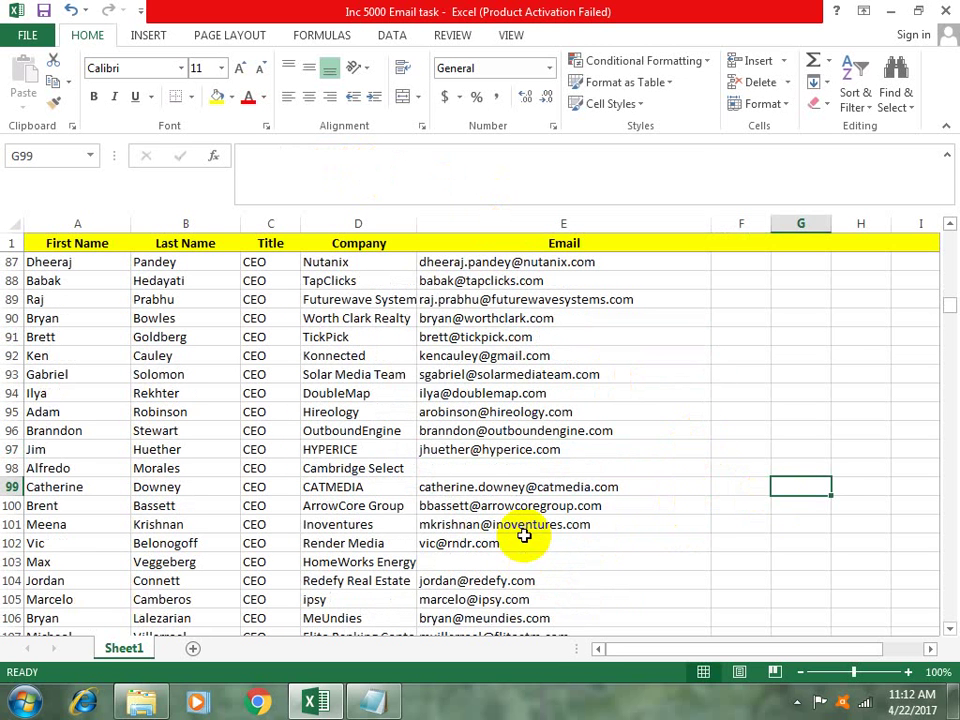
click(520, 525)
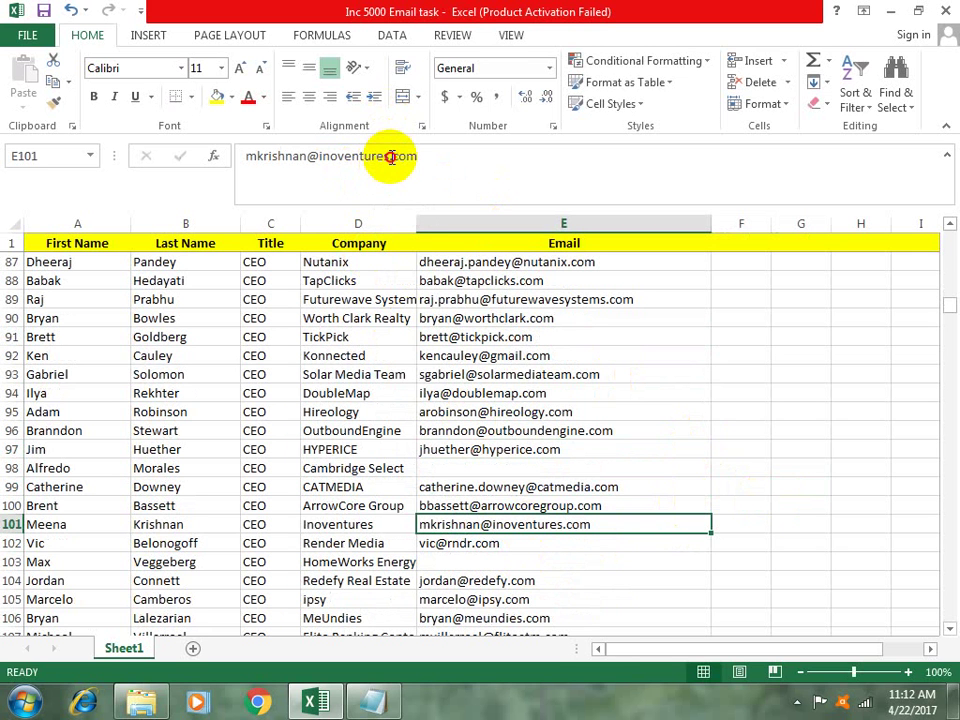
click(391, 157)
key(BackSpace)
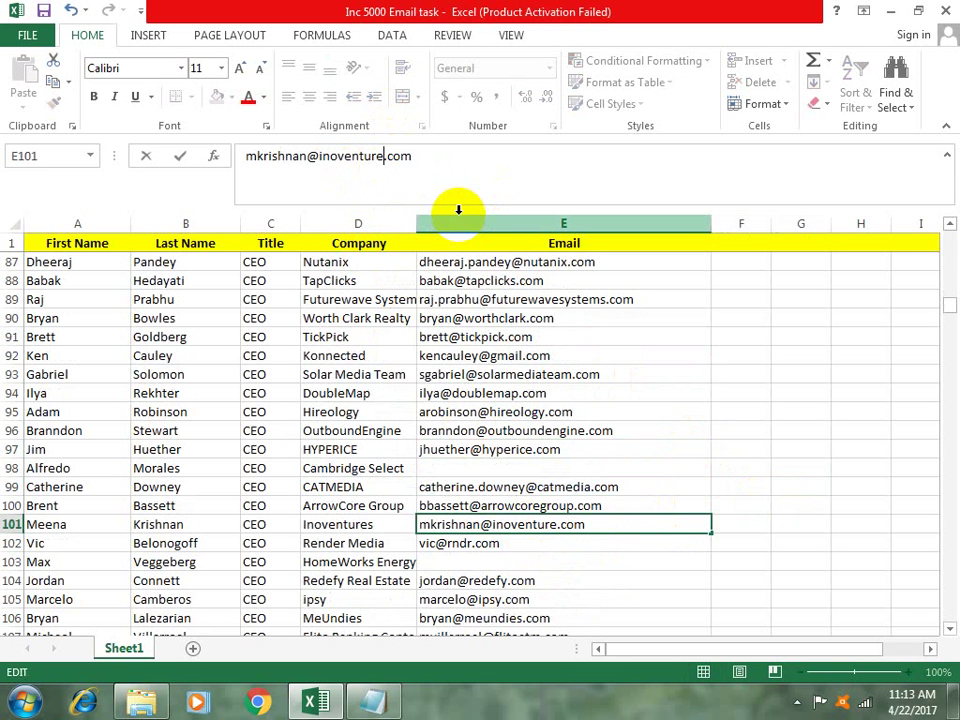
key(BackSpace)
key(BackSpace)
key(BackSpace)
key(BackSpace)
key(BackSpace)
key(BackSpace)
key(BackSpace)
key(BackSpace)
key(BackSpace)
key(BackSpace)
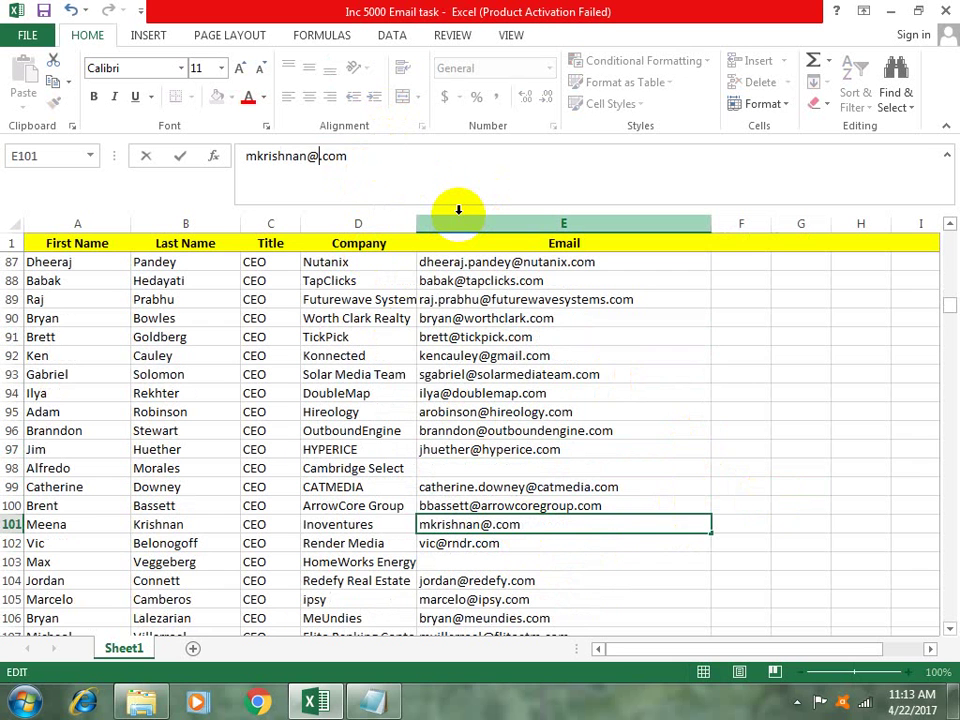
text(y)
text(ahoo)
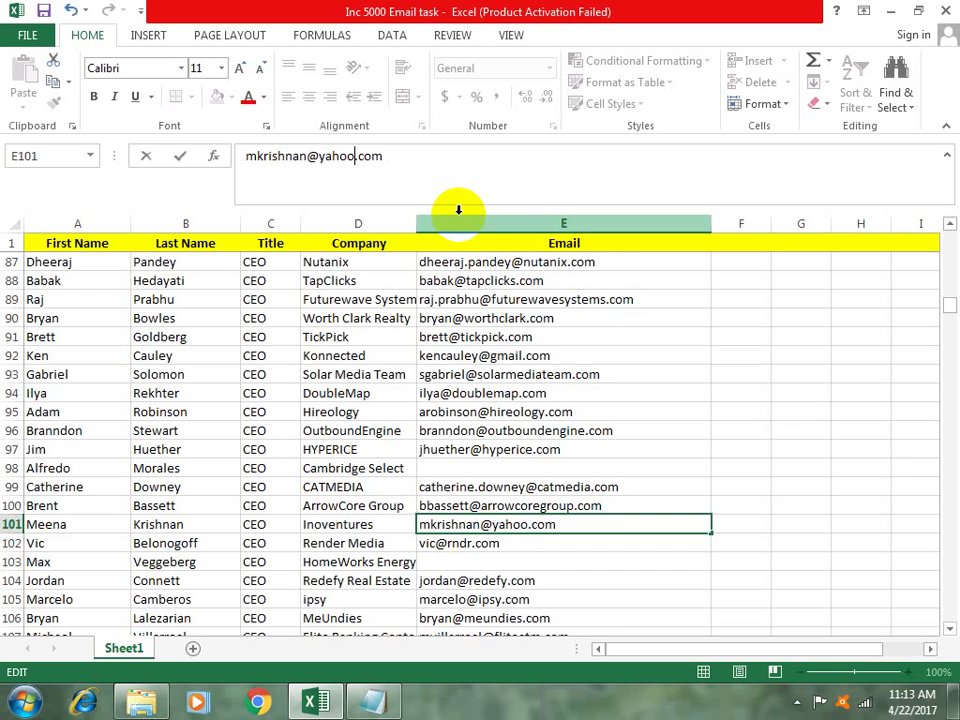
click(727, 410)
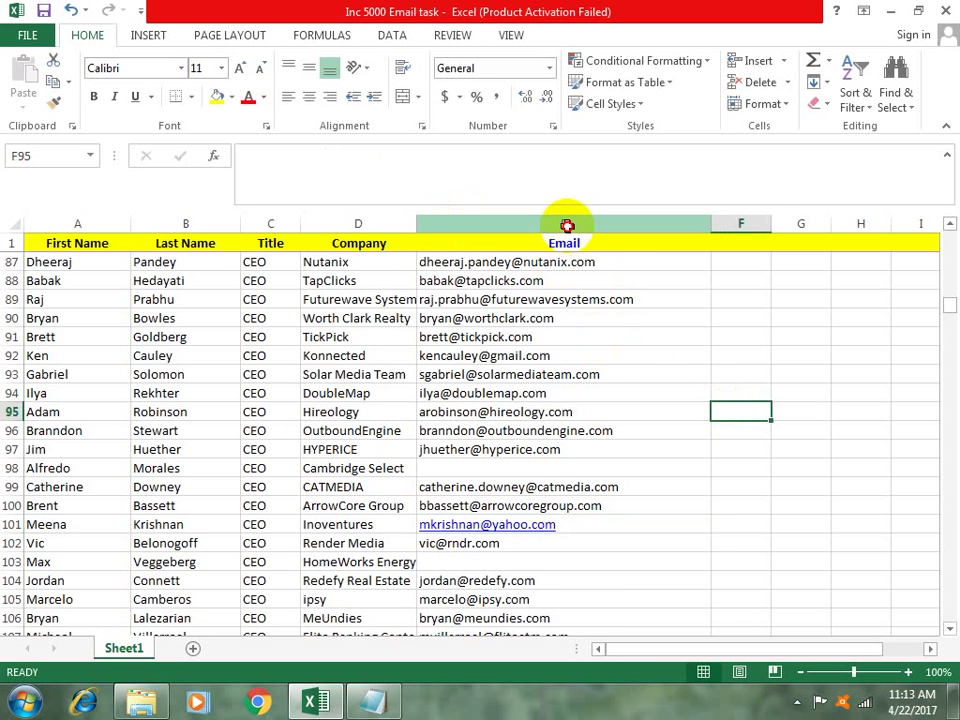
right_click(566, 225)
click(666, 516)
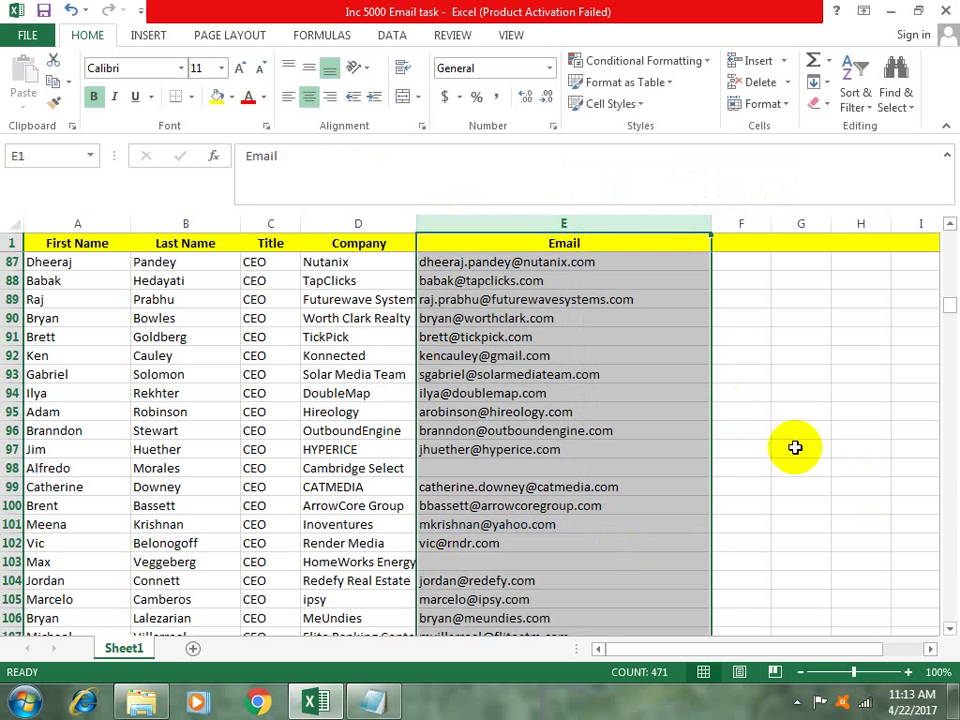
click(795, 447)
scroll(791, 444, up, 7)
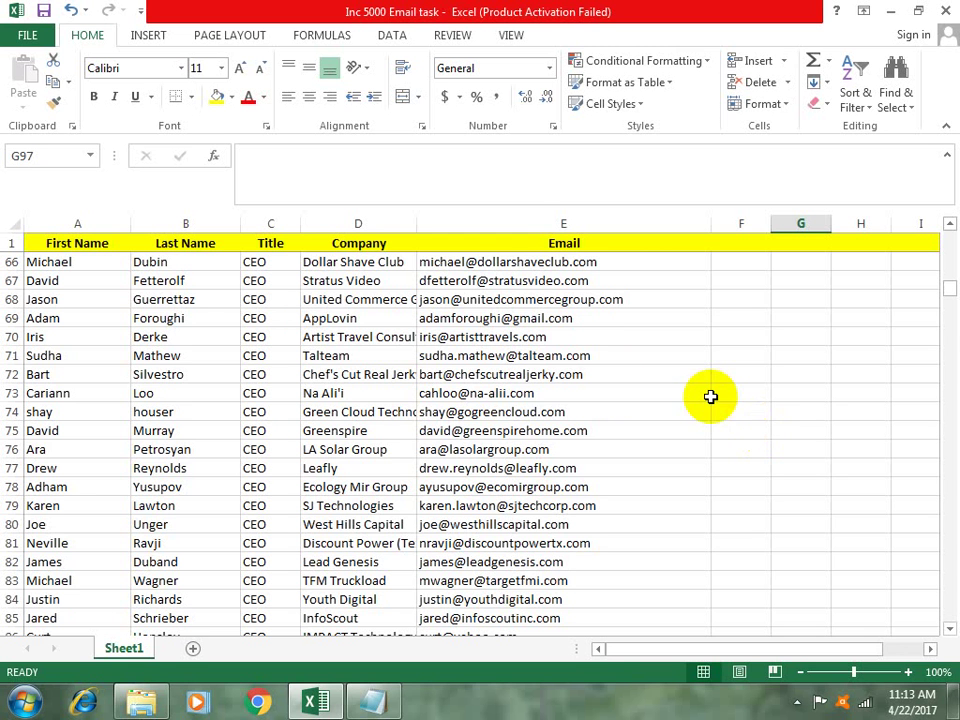
click(531, 223)
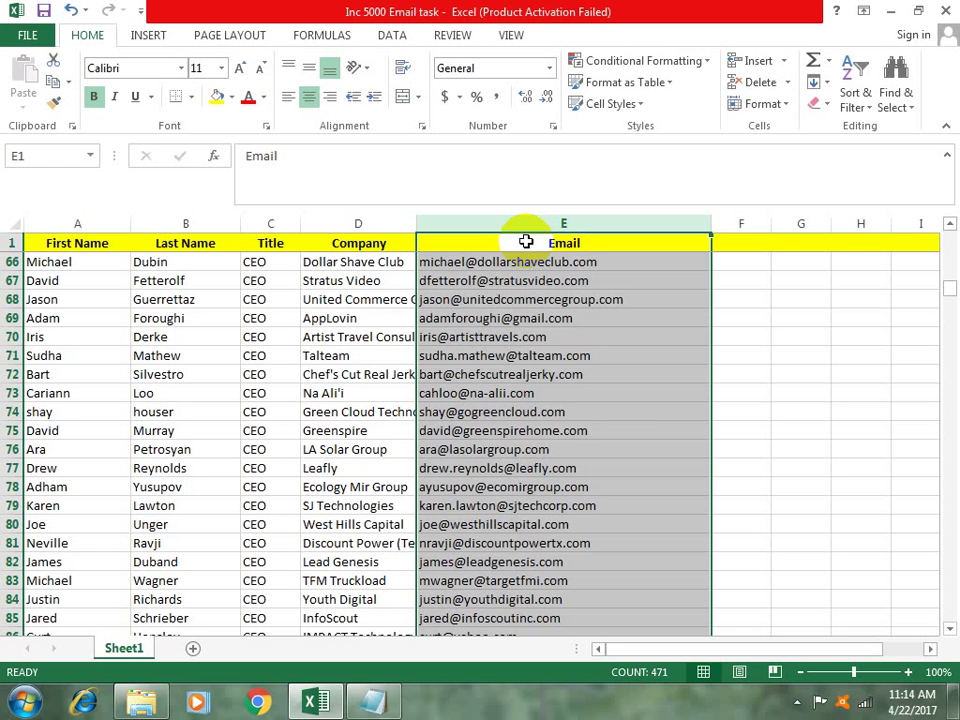
- Find all yahoo addresses and step through the matches in E86 and E101
key(ctrl+f)
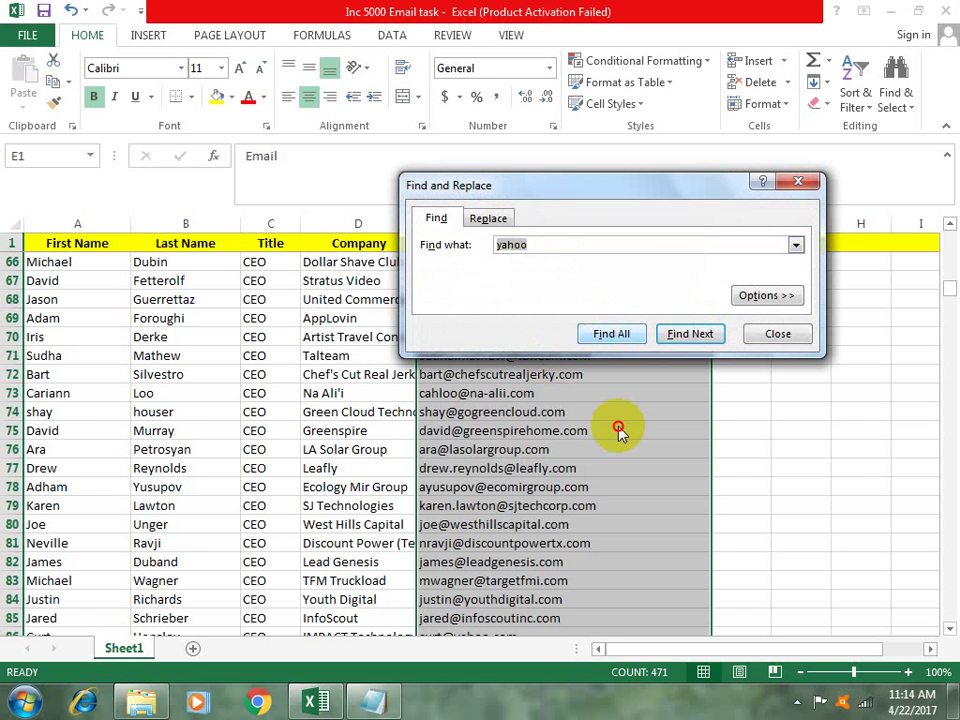
click(618, 430)
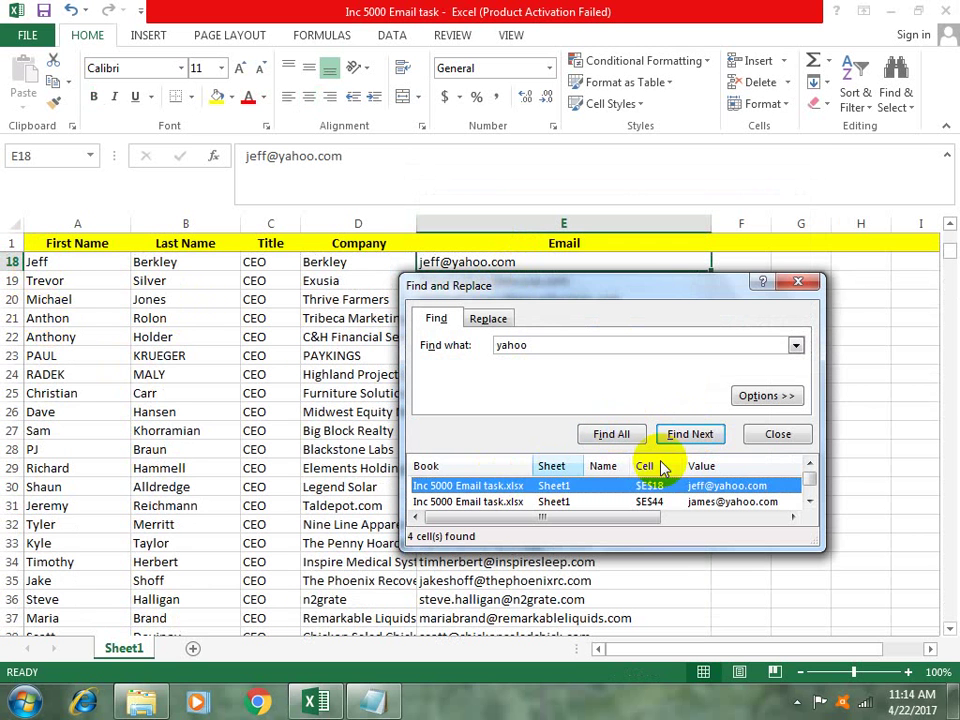
click(690, 434)
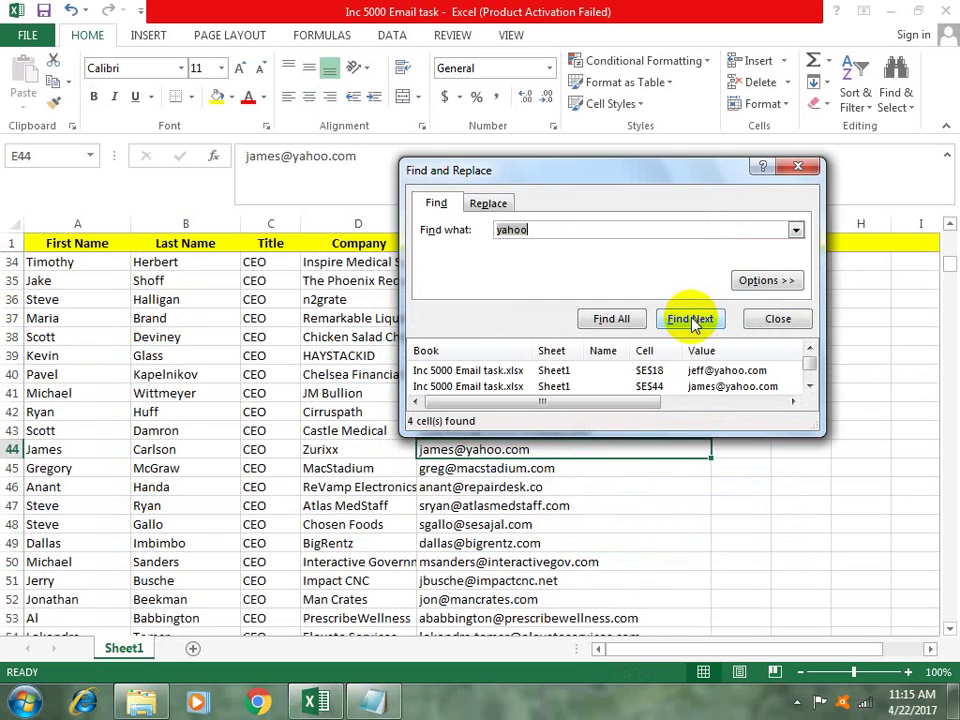
click(690, 319)
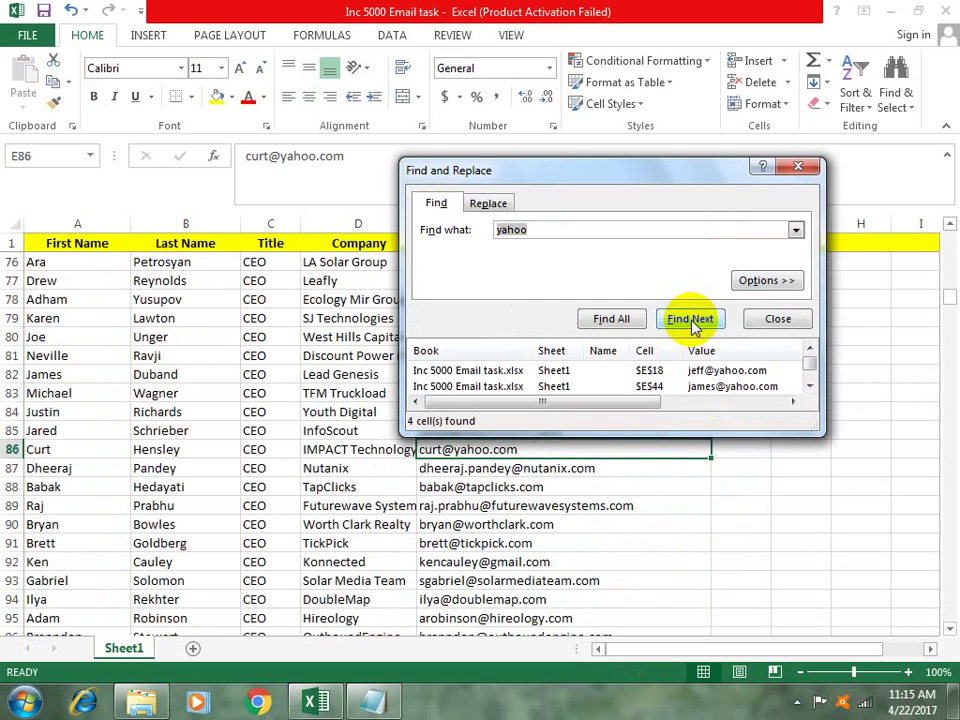
click(690, 319)
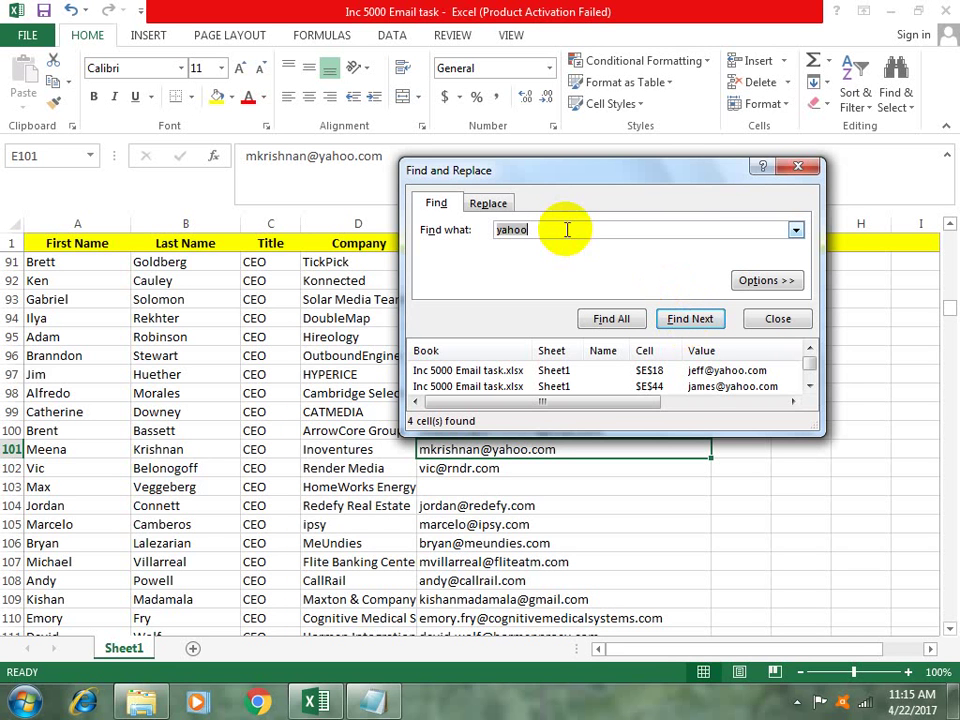
- Search for gmail with Find All to list 13 matches, then close the dialog
text(g)
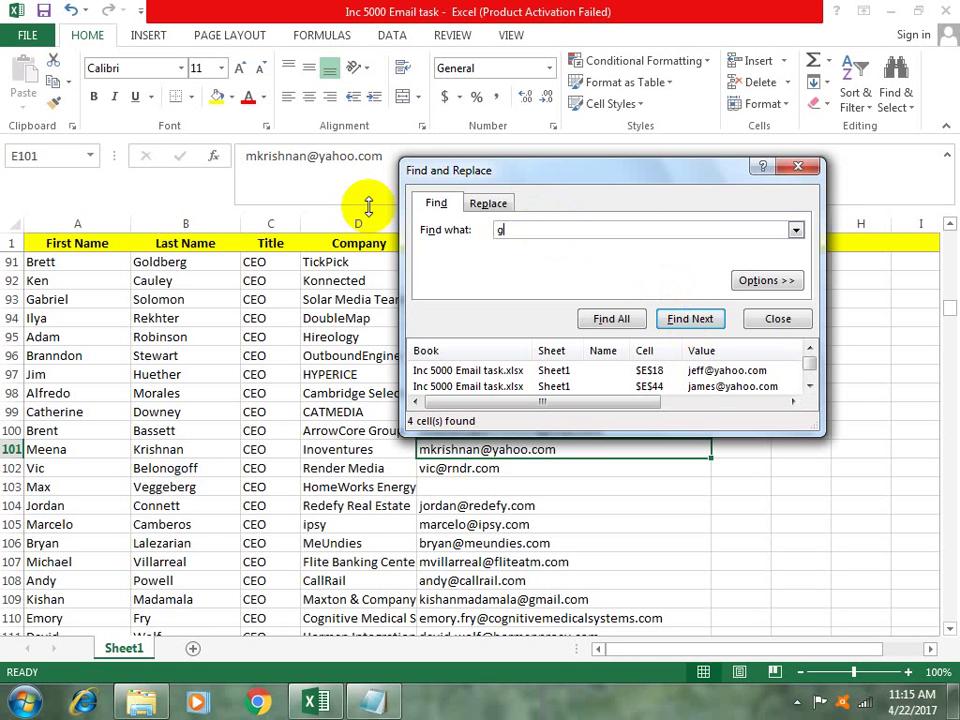
text(mail)
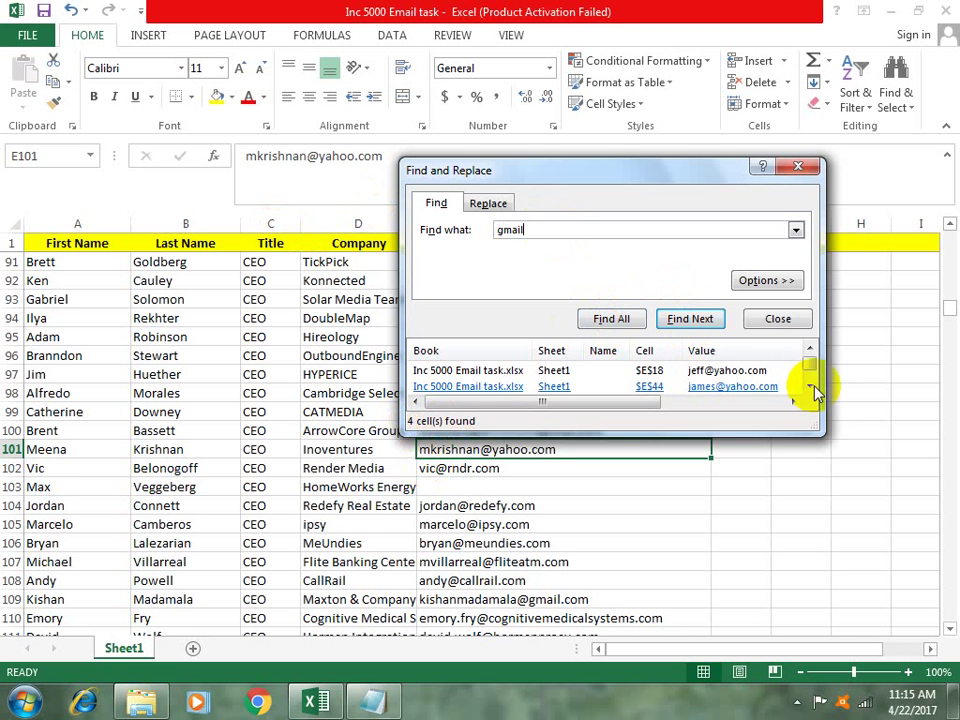
drag(813, 423, 826, 502)
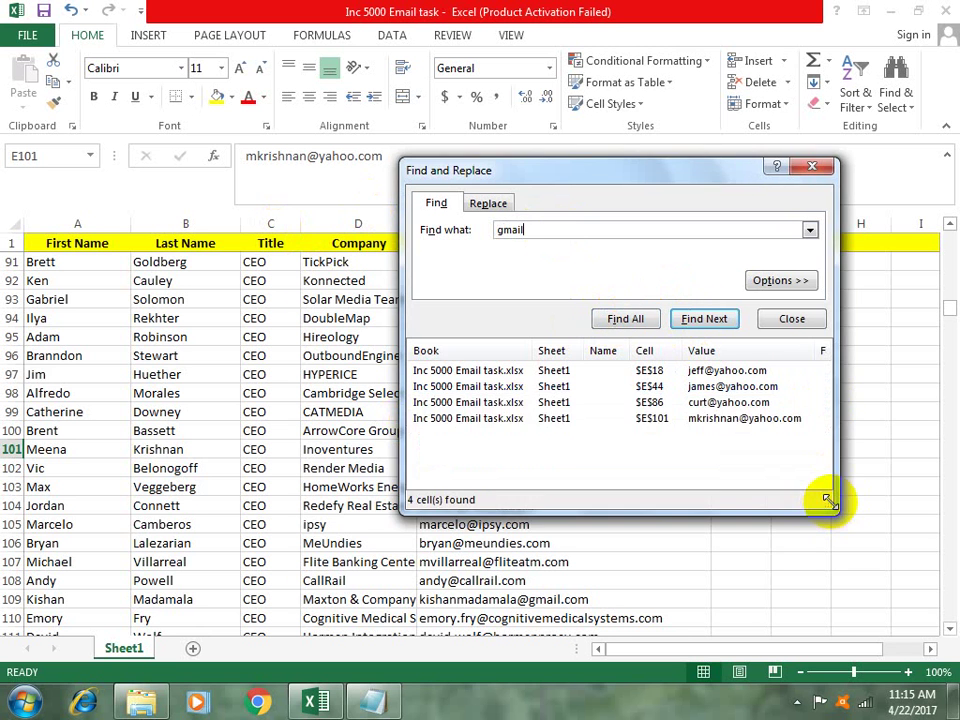
click(468, 370)
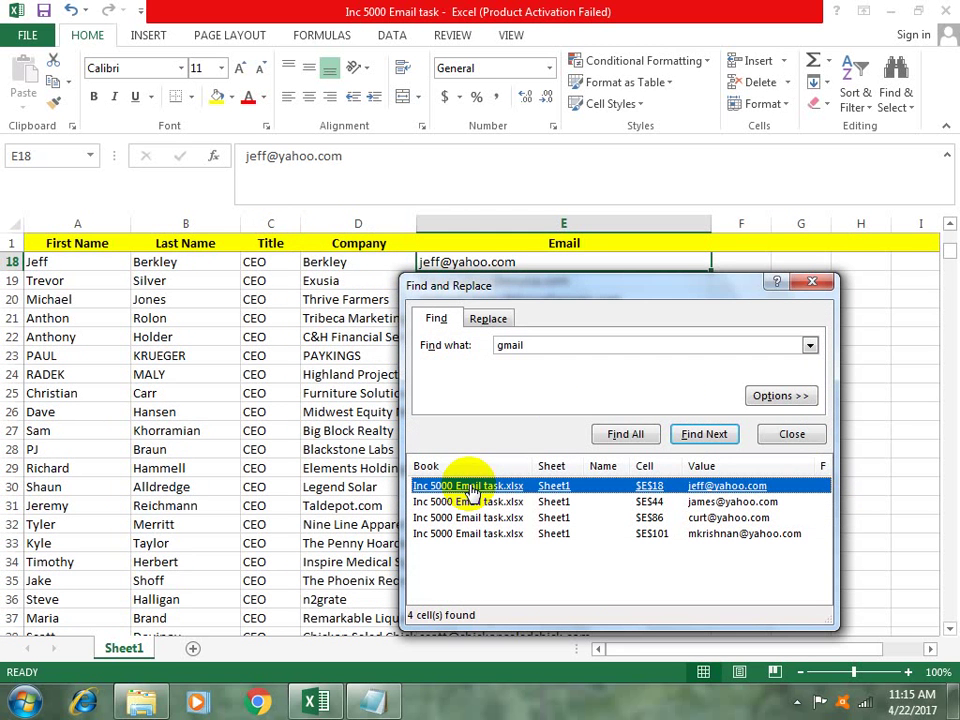
click(622, 436)
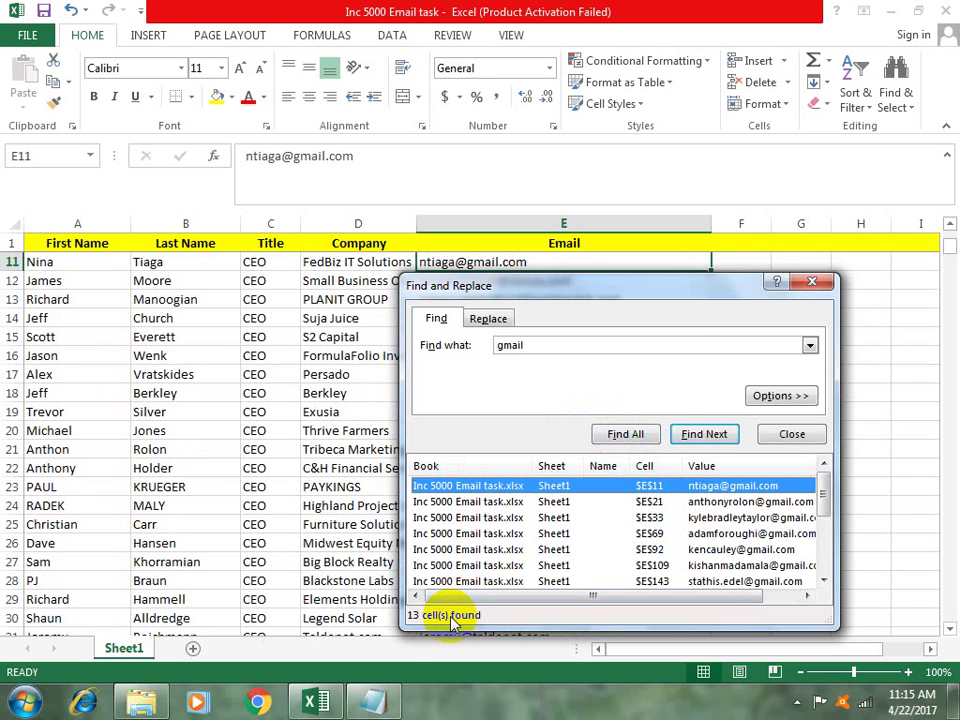
click(812, 281)
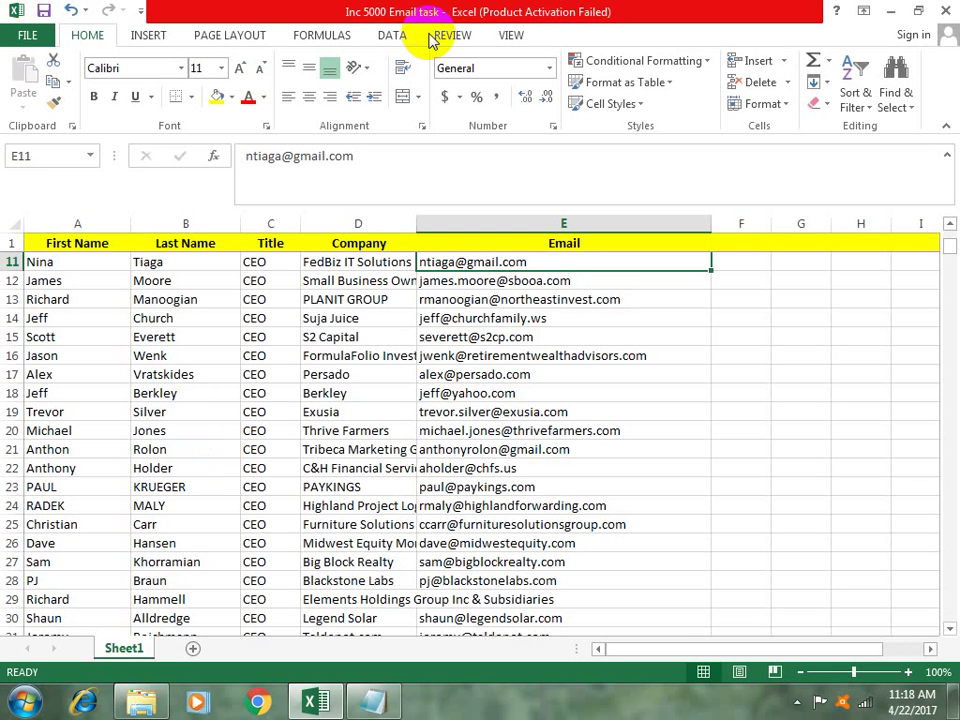
- Select all of column E, the Email column
click(551, 223)
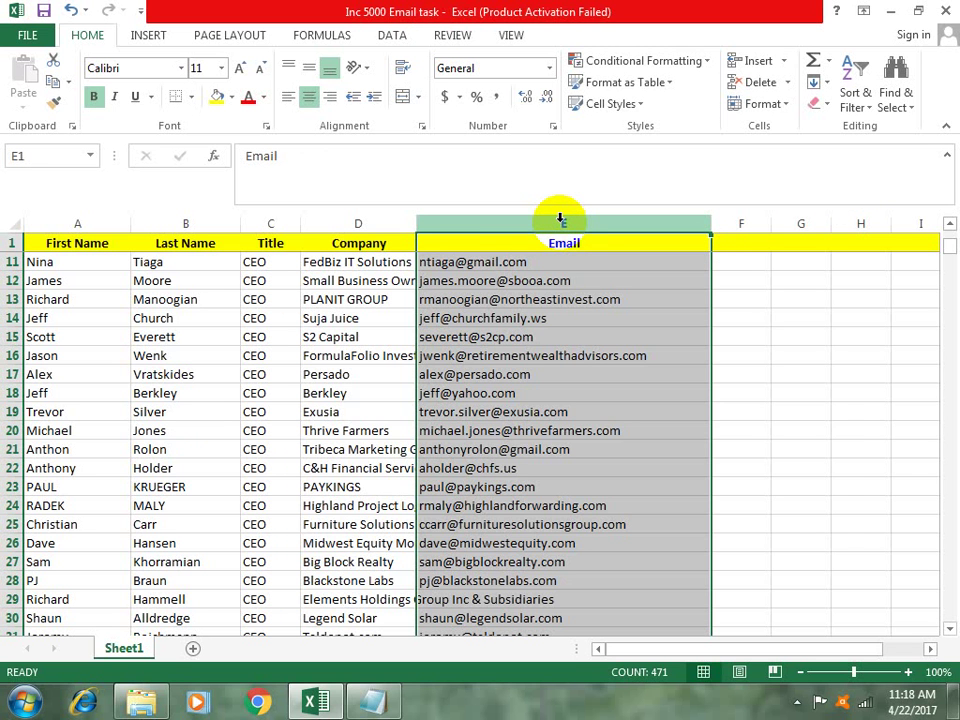
- Replace all 13 gmail occurrences in column E with #gmail
key(ctrl+f)
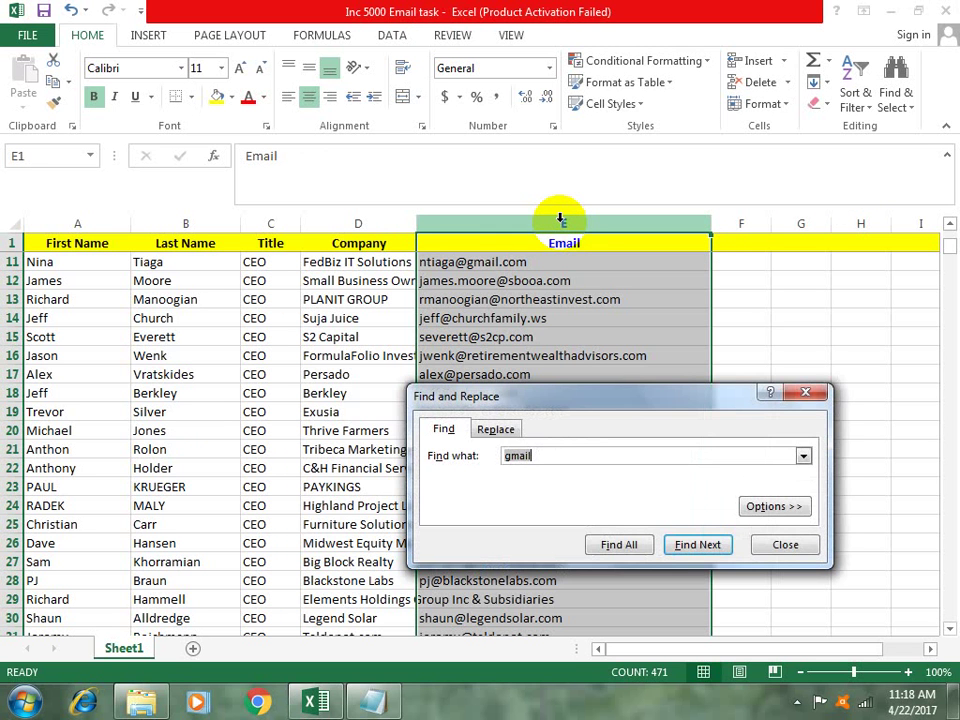
click(497, 430)
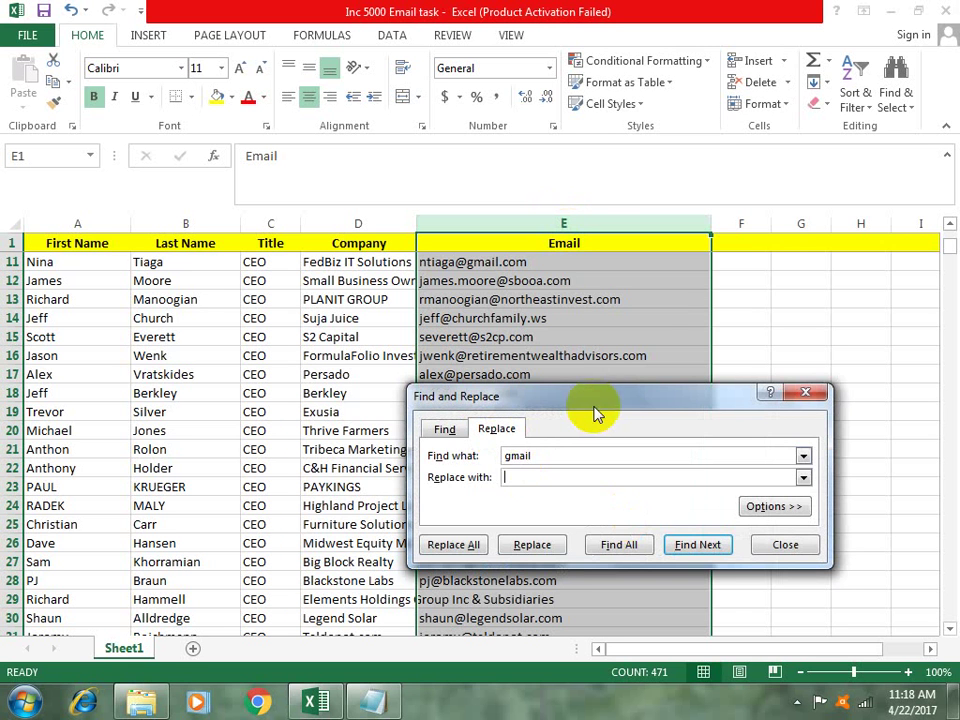
drag(600, 396, 676, 144)
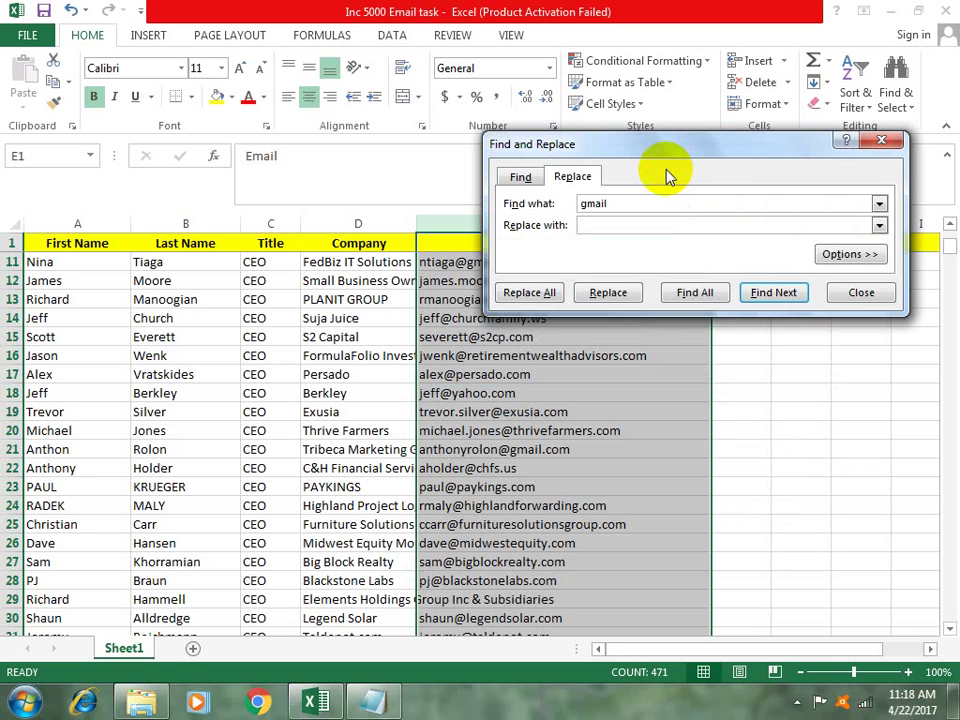
text(#)
text(gm)
text(ail)
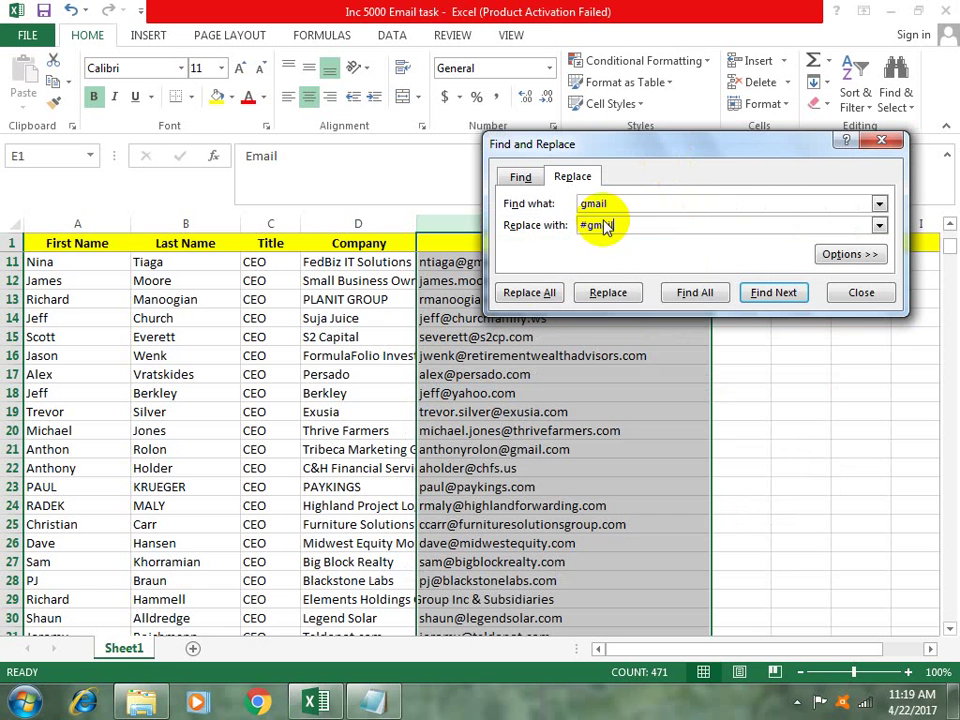
click(517, 287)
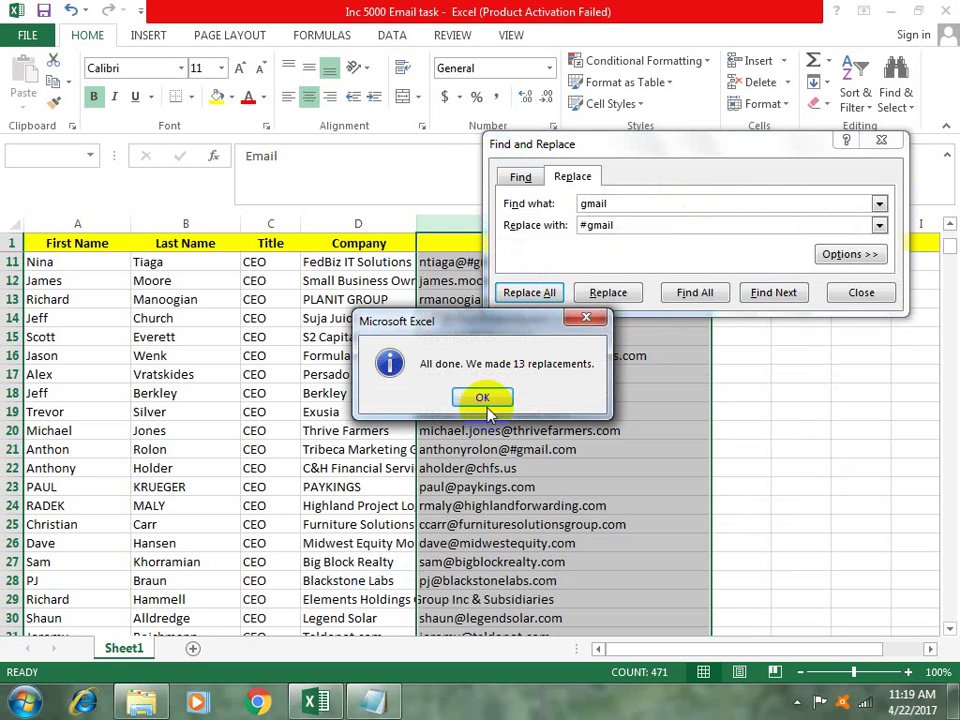
click(481, 399)
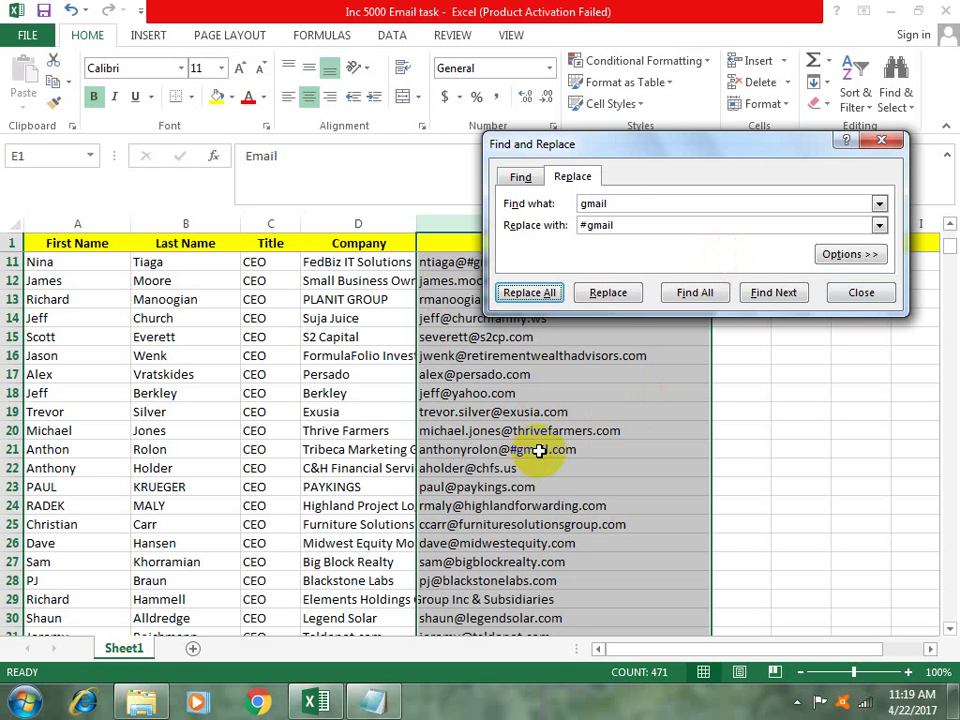
- Replace all 4 yahoo occurrences with #yahoo, close the dialog, and check E18
click(548, 204)
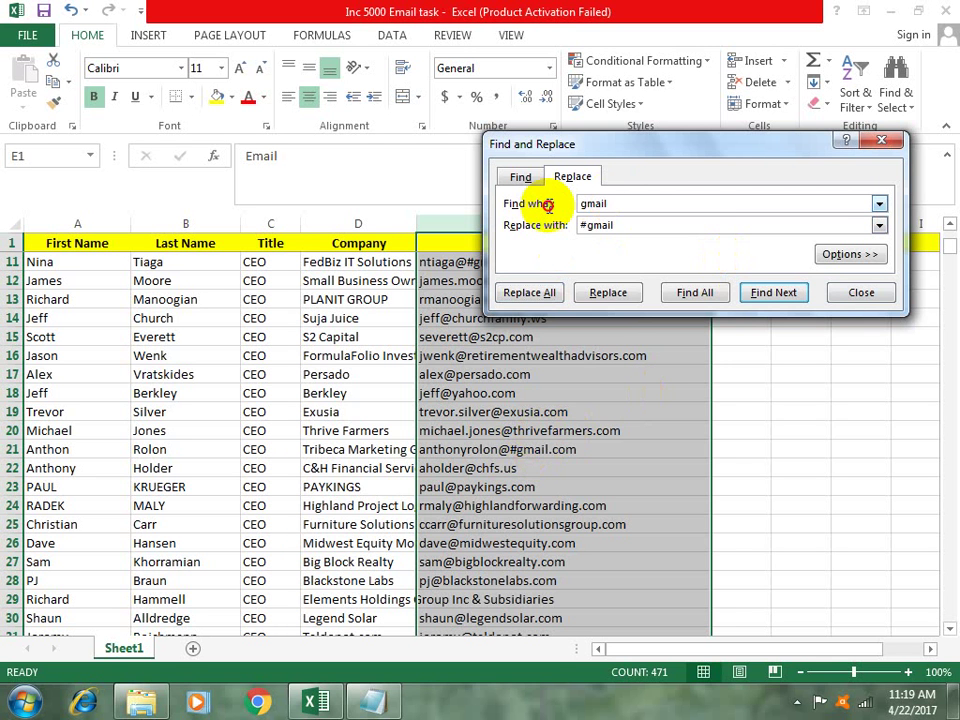
text(y)
text(ahoo)
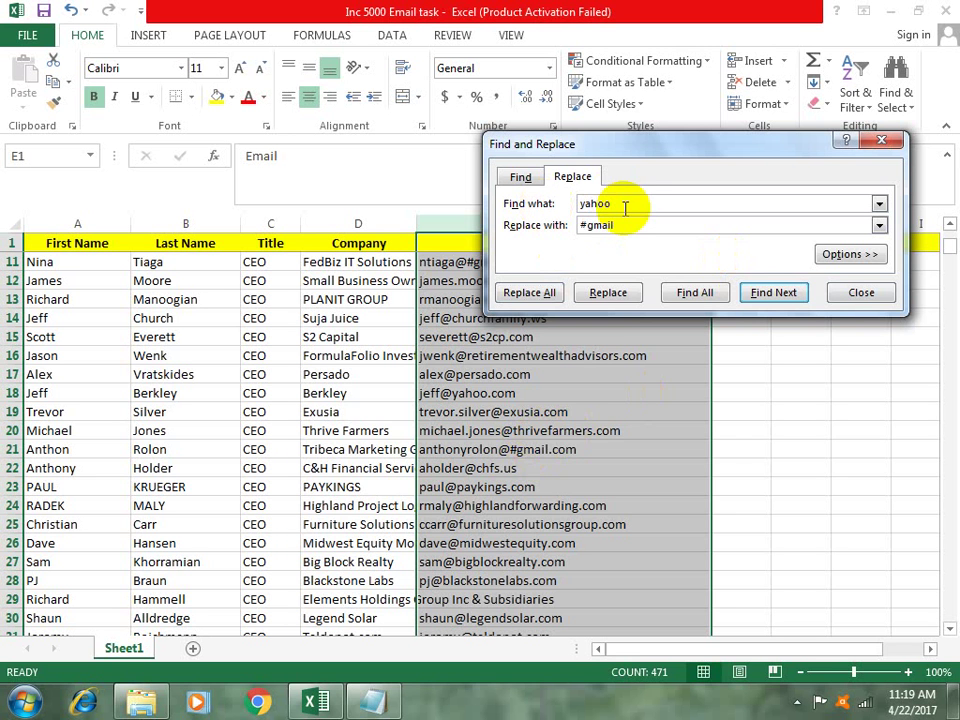
click(609, 201)
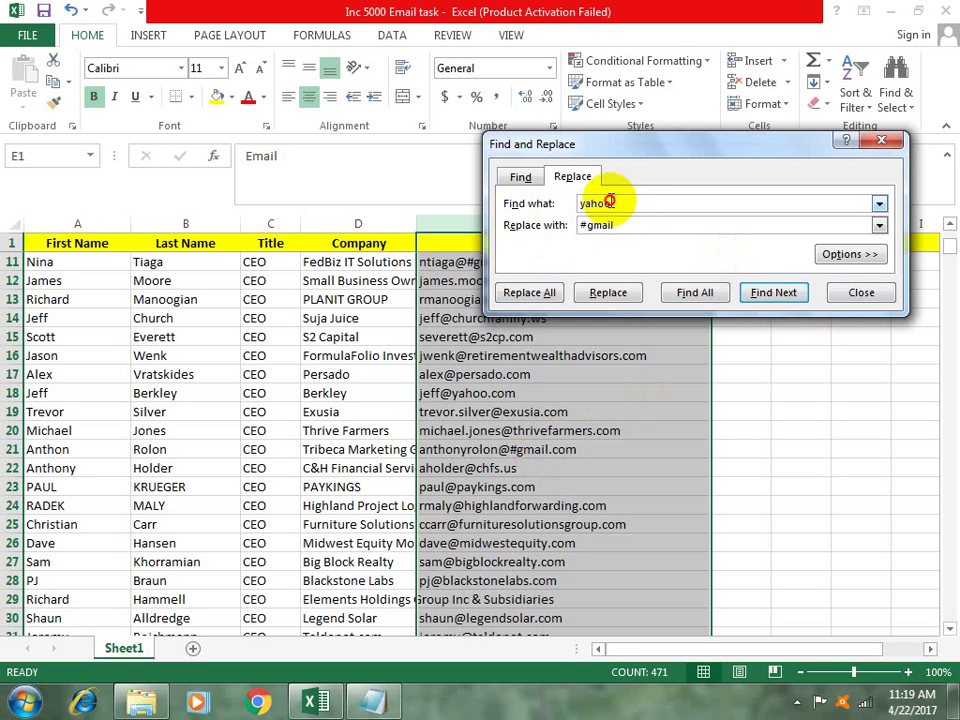
click(640, 222)
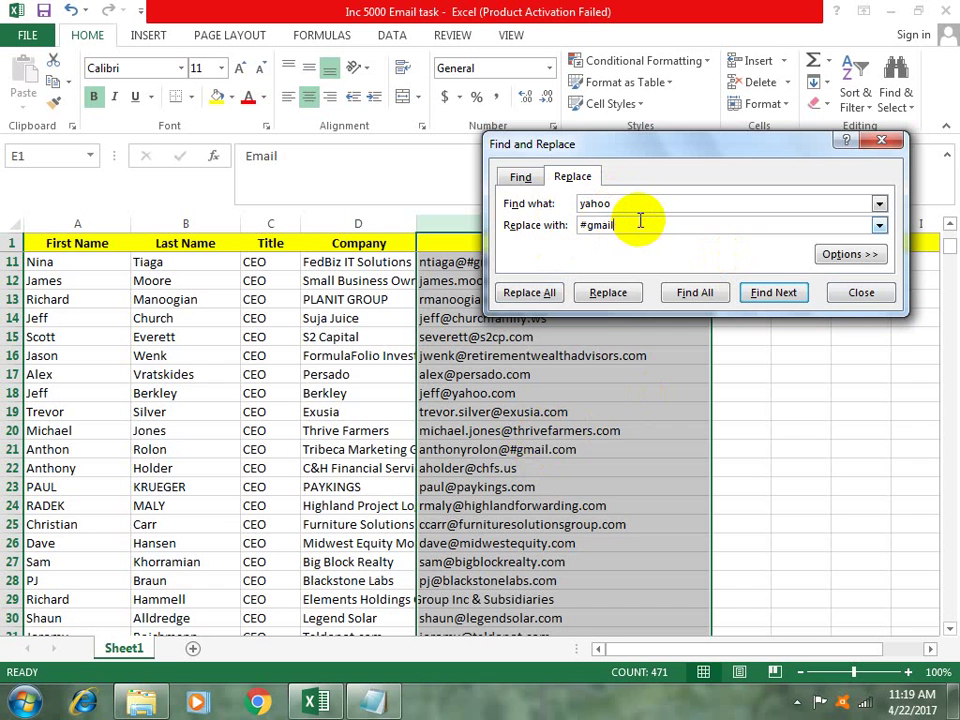
key(BackSpace)
key(BackSpace)
key(BackSpace)
key(BackSpace)
key(BackSpace)
text(yahoo)
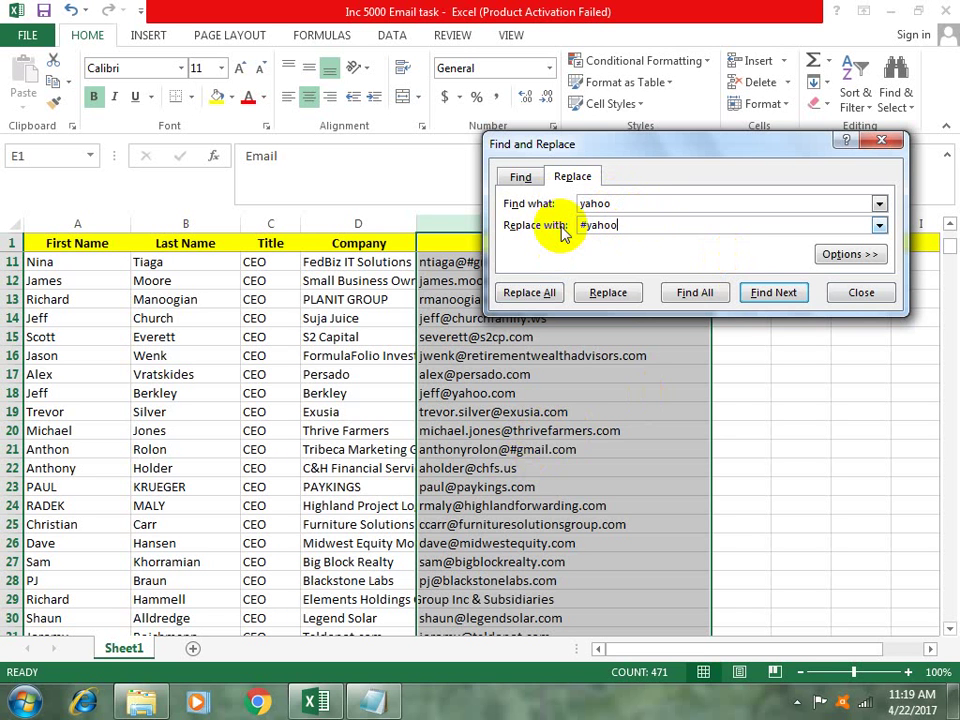
click(529, 292)
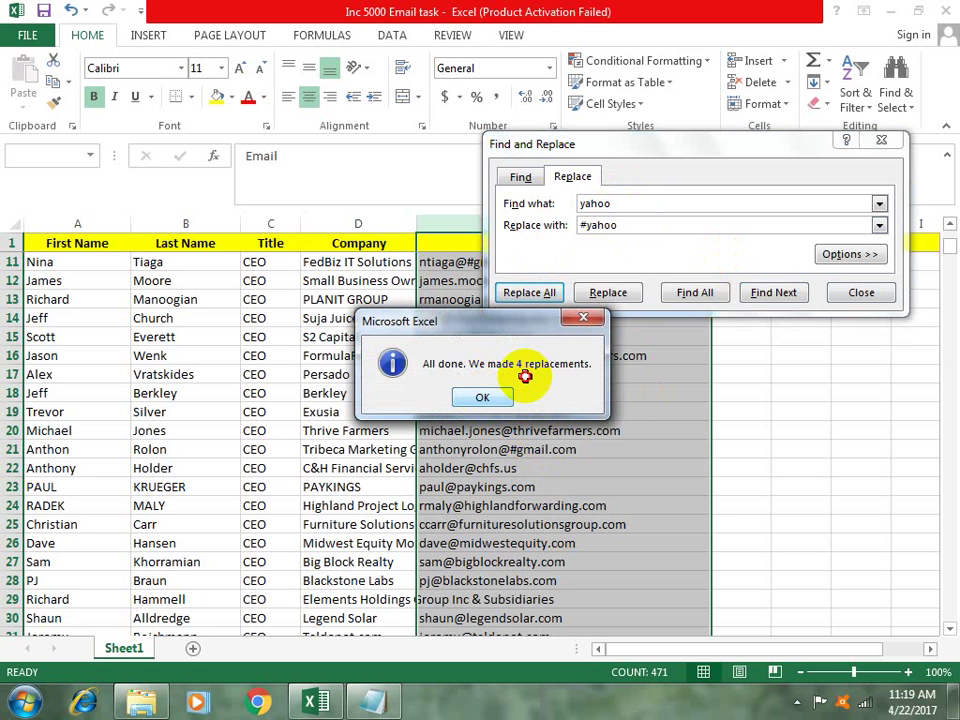
click(484, 398)
click(840, 293)
click(494, 393)
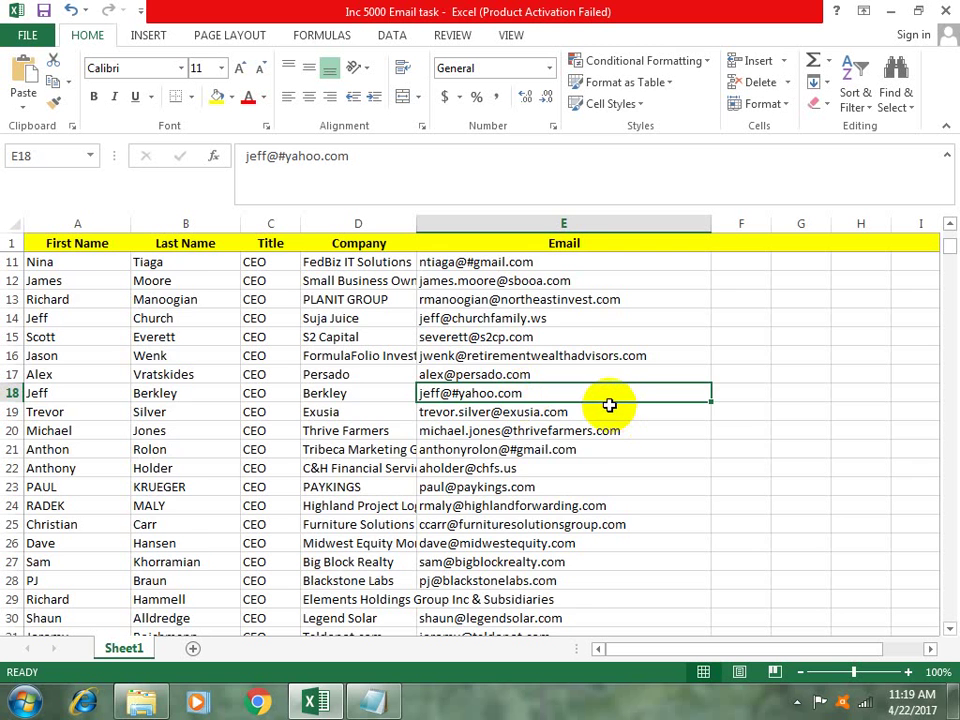
- Select E2:E501 and launch Data > Text to Columns
scroll(609, 406, up, 3)
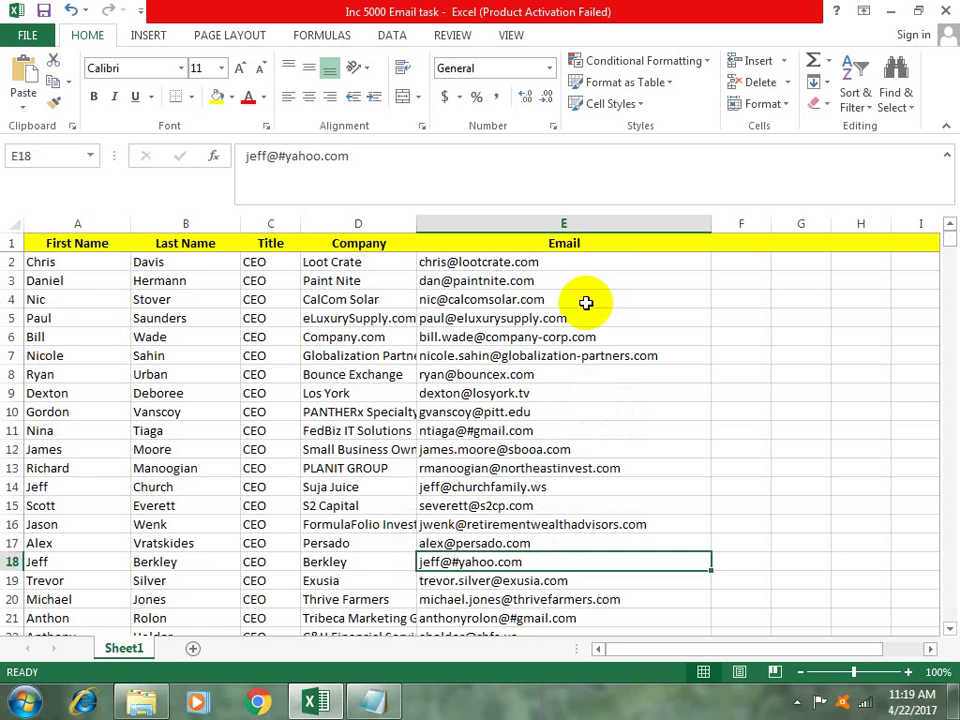
click(564, 263)
drag(950, 240, 952, 652)
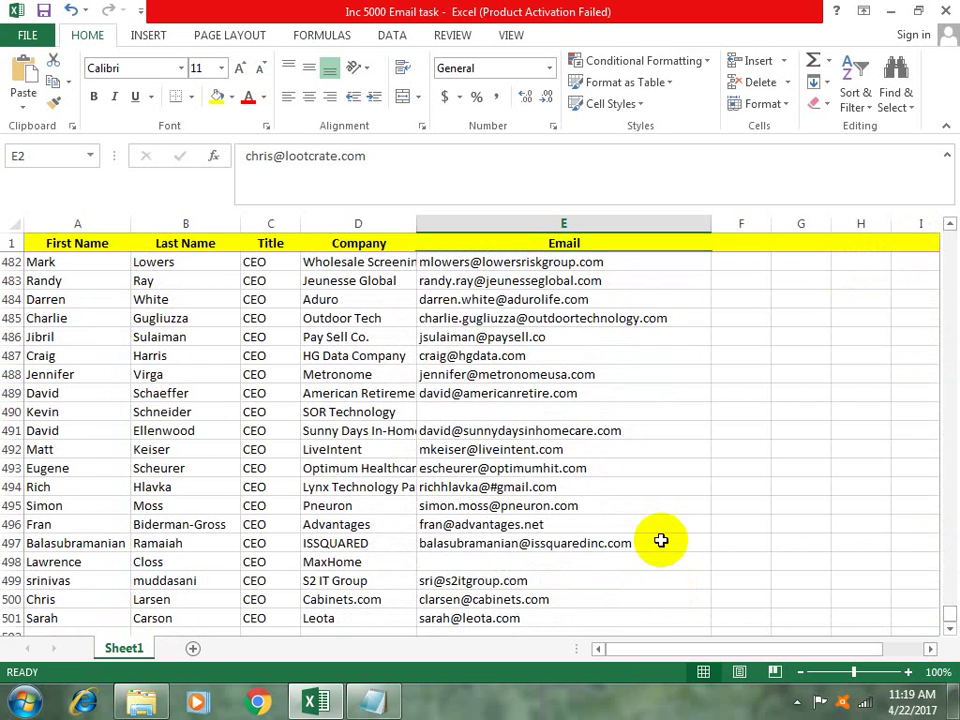
scroll(662, 540, down, 2)
shift+click(480, 504)
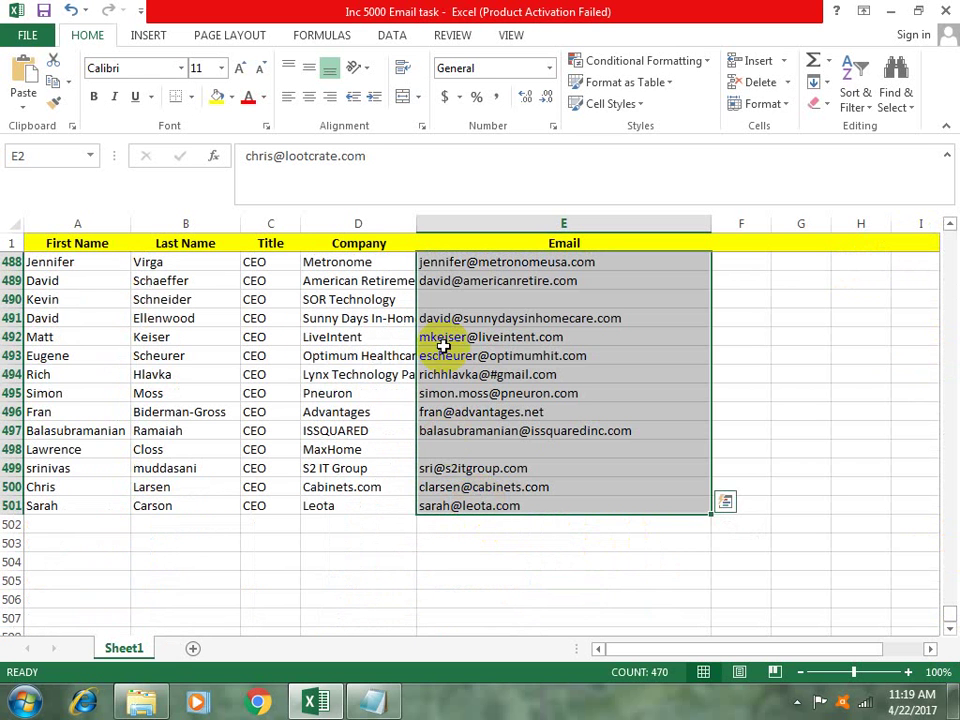
click(392, 35)
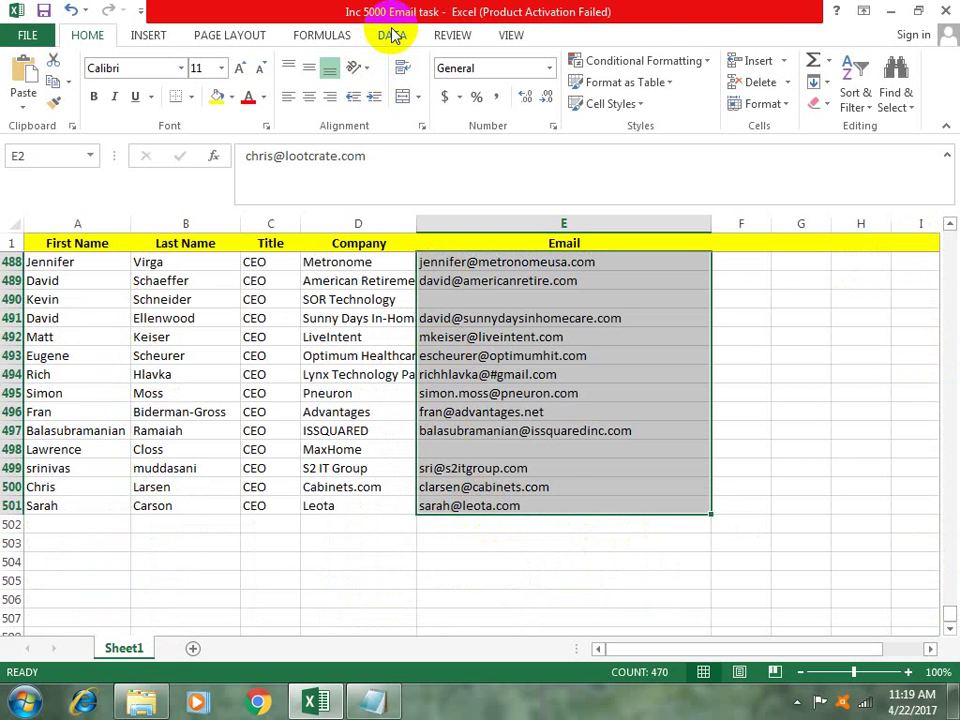
click(422, 95)
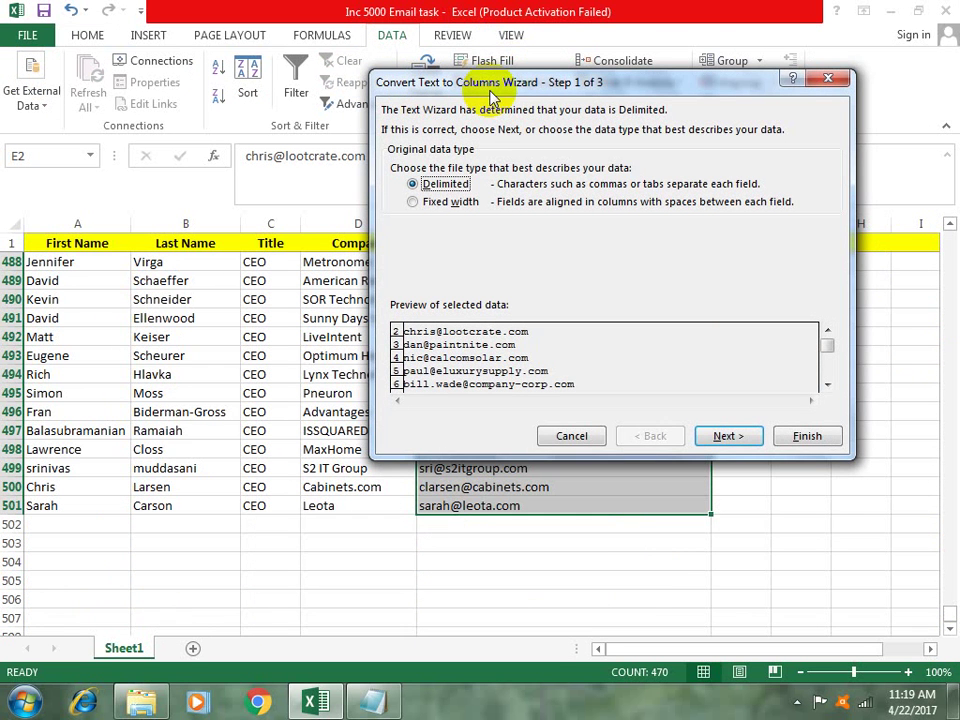
- Split the emails as Delimited on the # character, sending domains into column F
drag(472, 90, 506, 46)
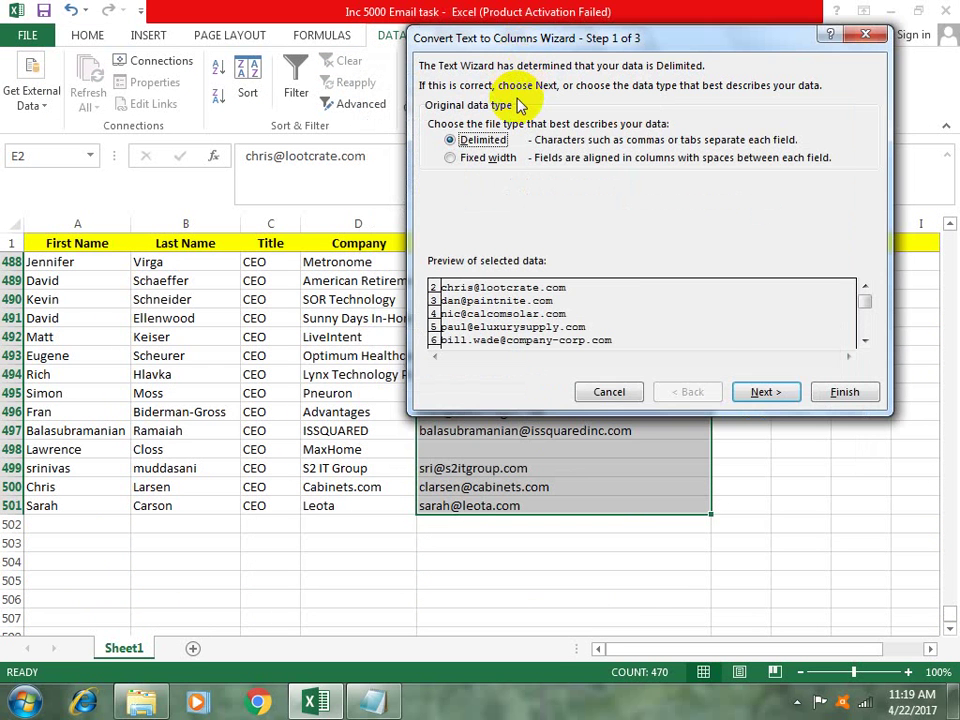
click(766, 393)
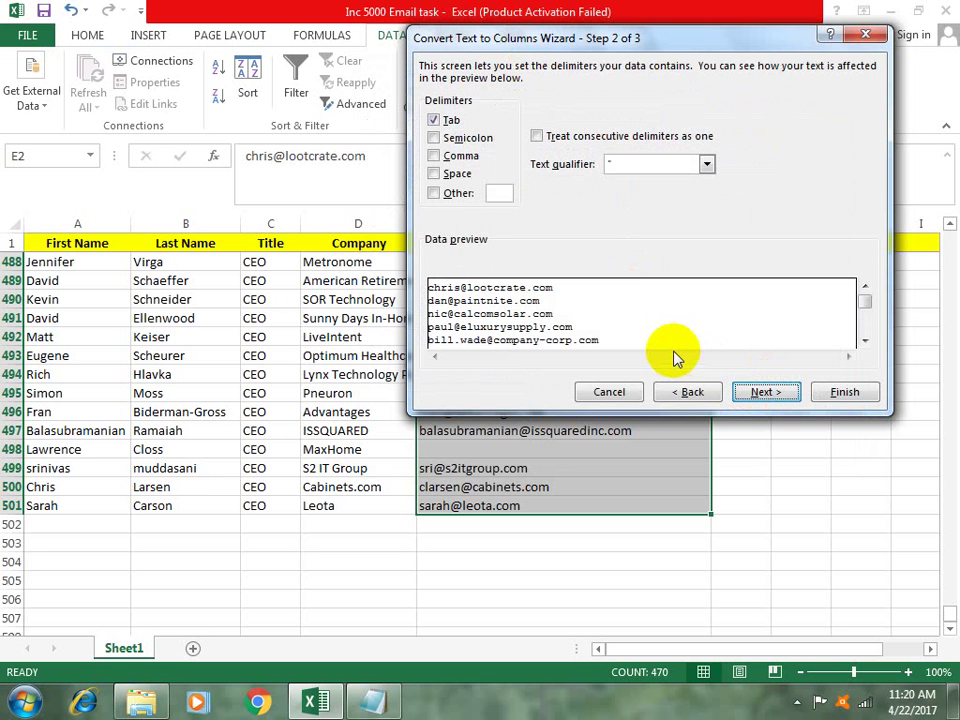
drag(621, 43, 409, 69)
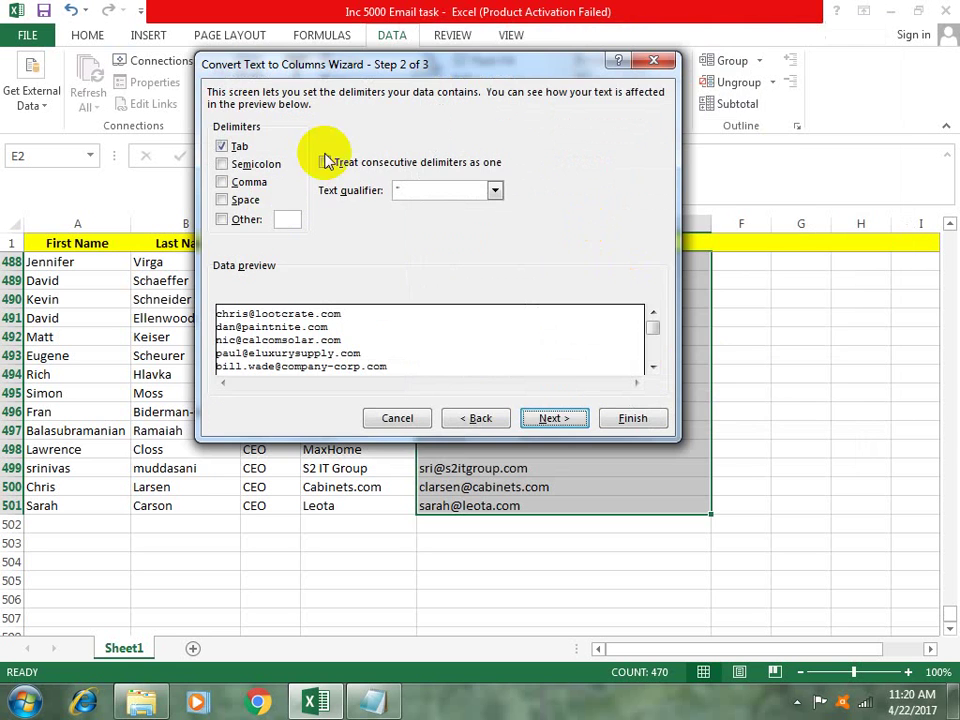
click(244, 219)
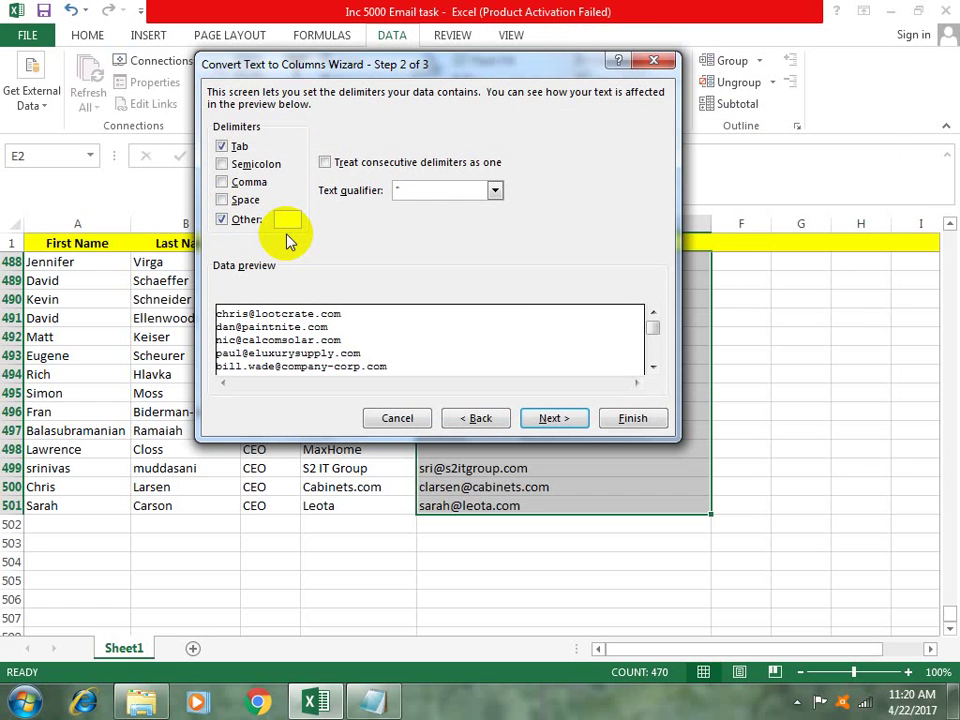
text(#)
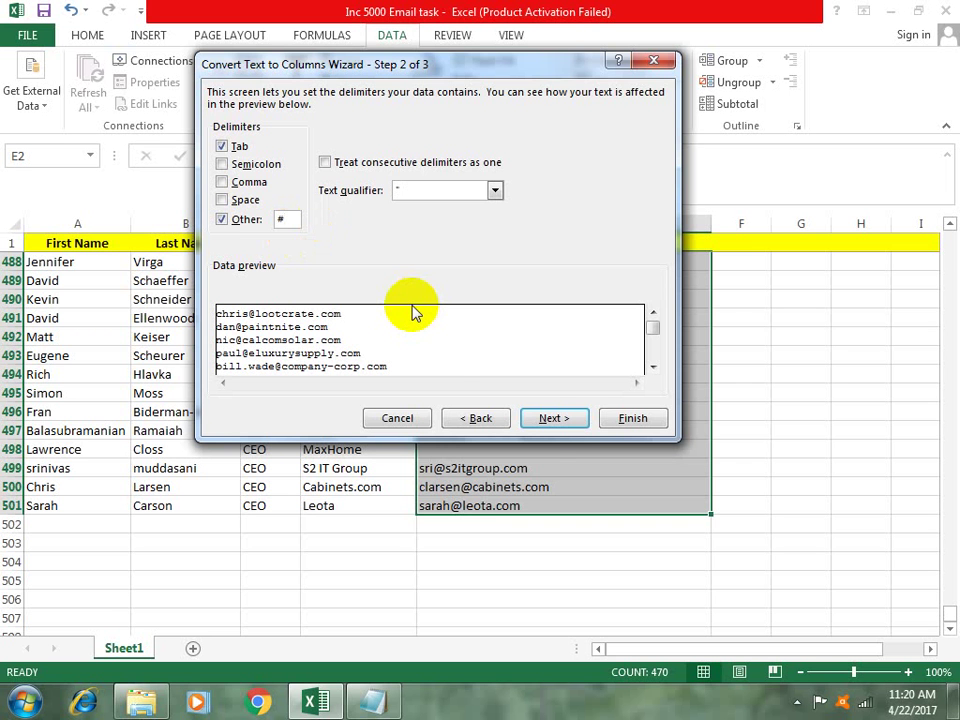
click(553, 418)
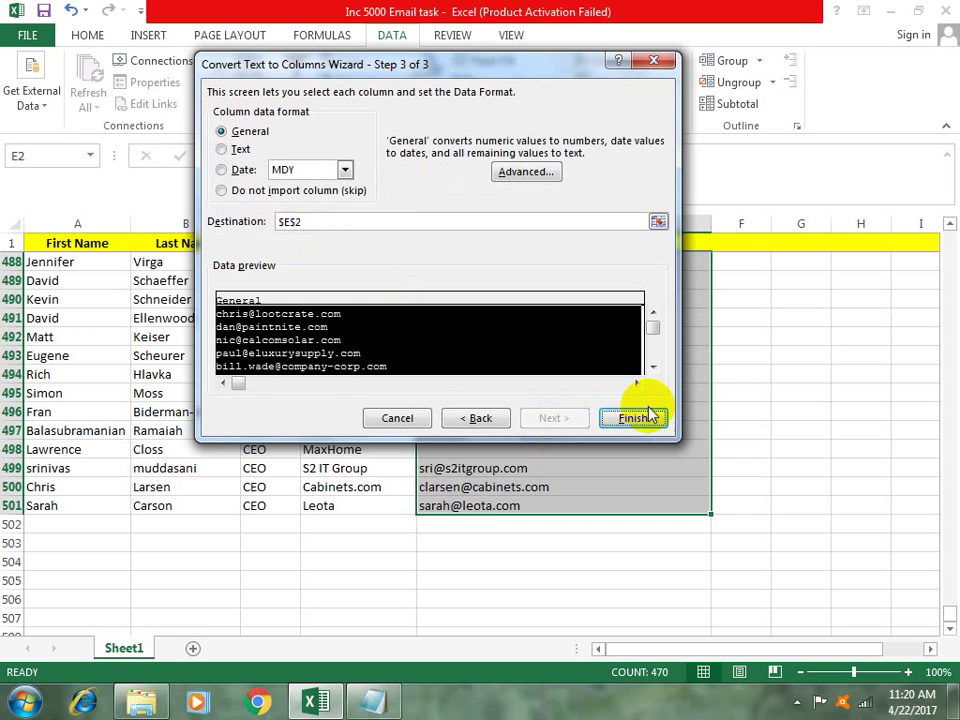
click(645, 416)
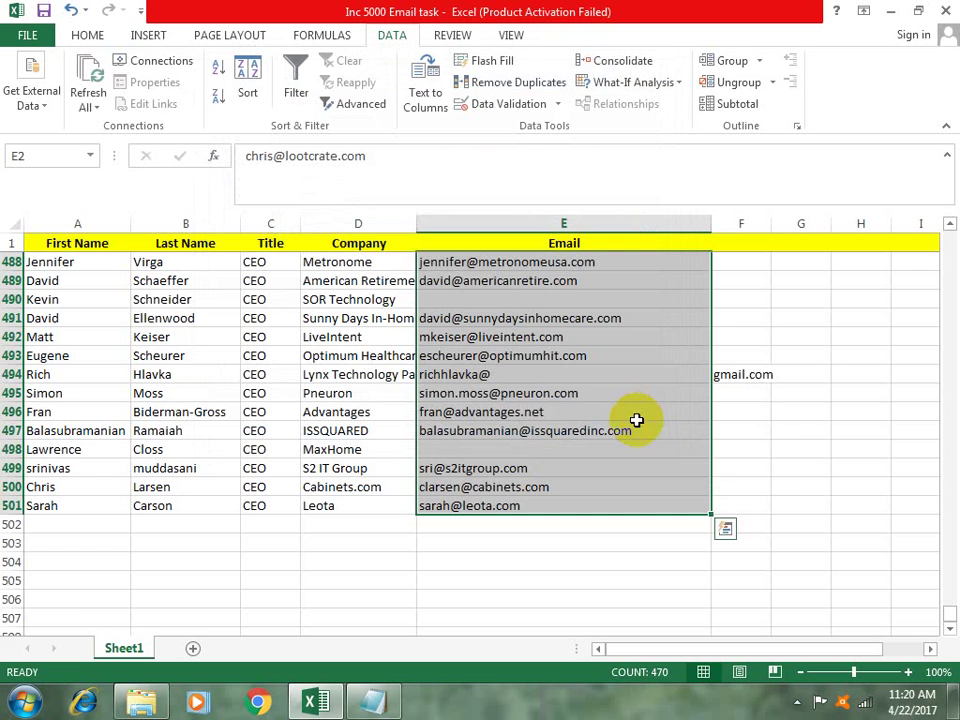
- Enter header 'd' in F1 and turn on Data > Filter for the header row
click(746, 375)
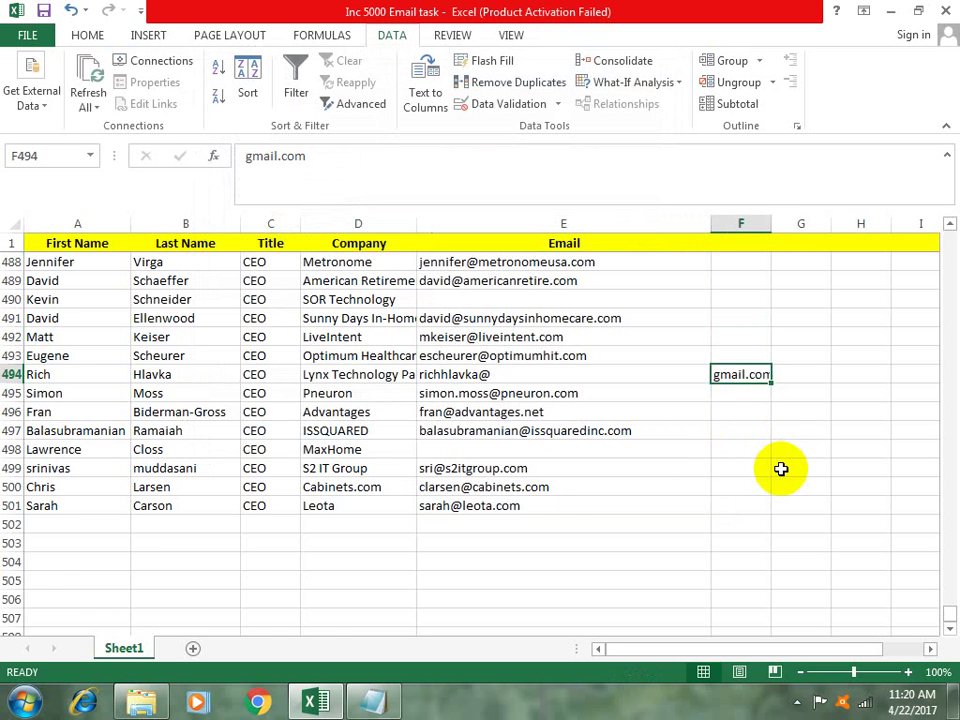
scroll(781, 469, up, 3)
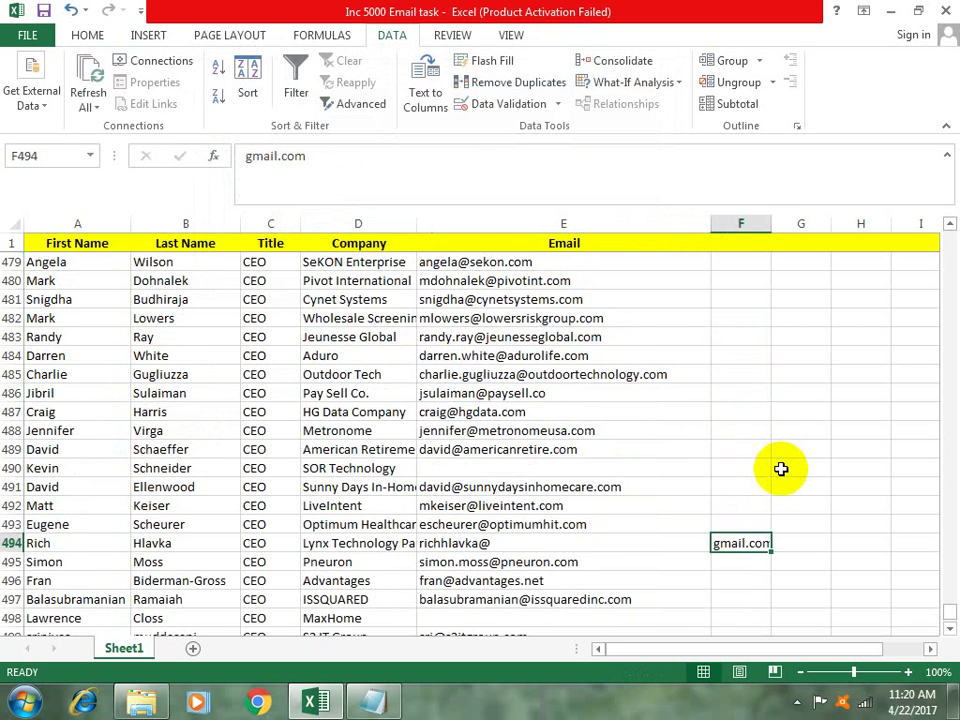
scroll(768, 410, up, 3)
click(735, 223)
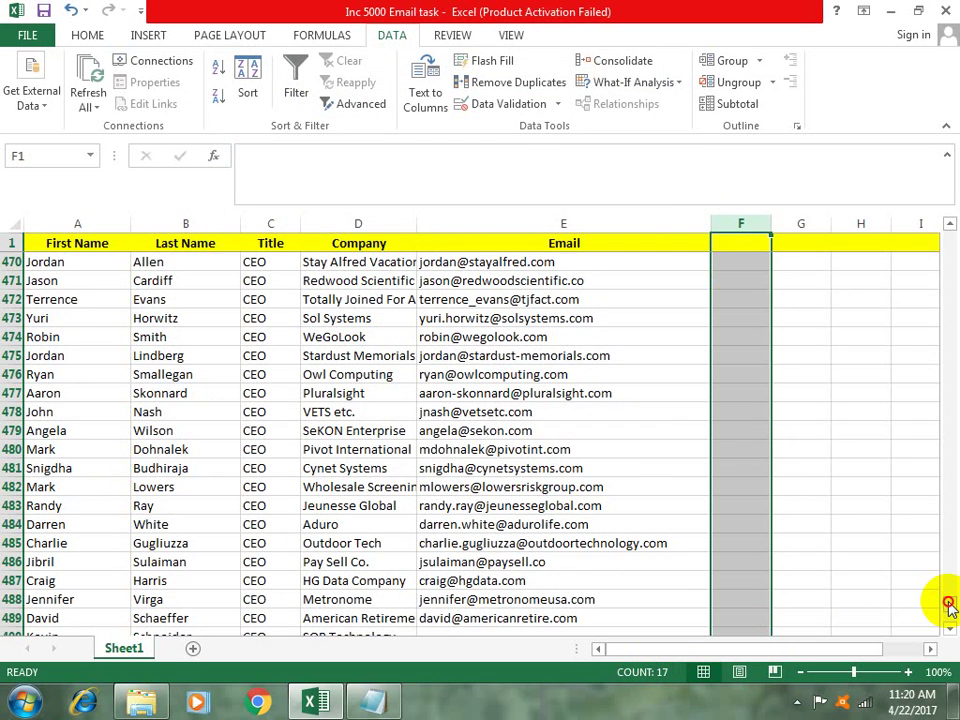
drag(953, 610, 953, 213)
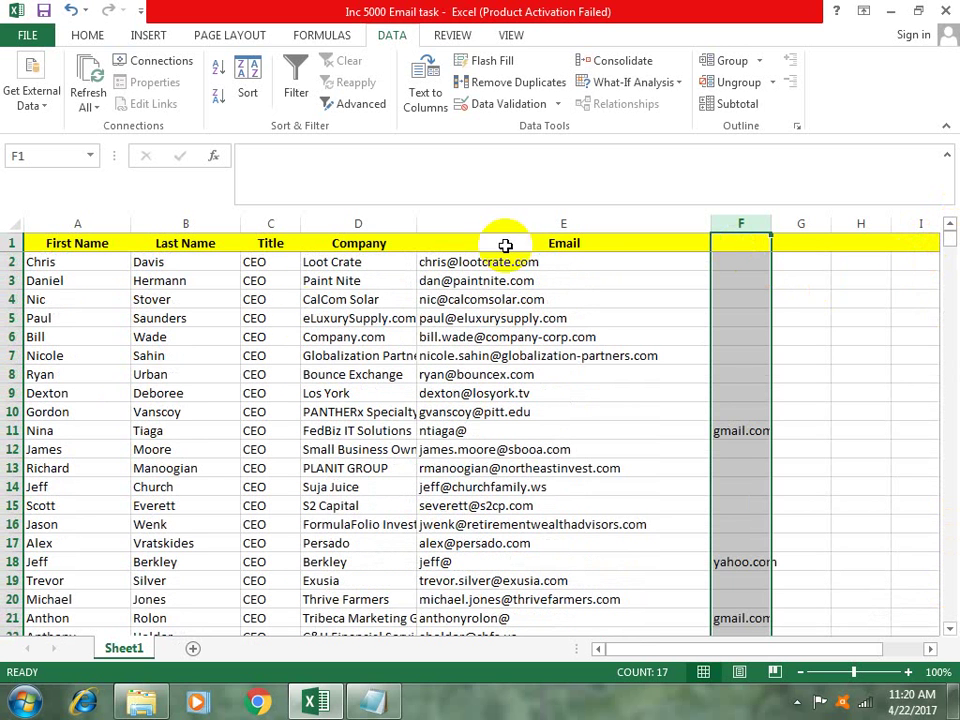
click(748, 250)
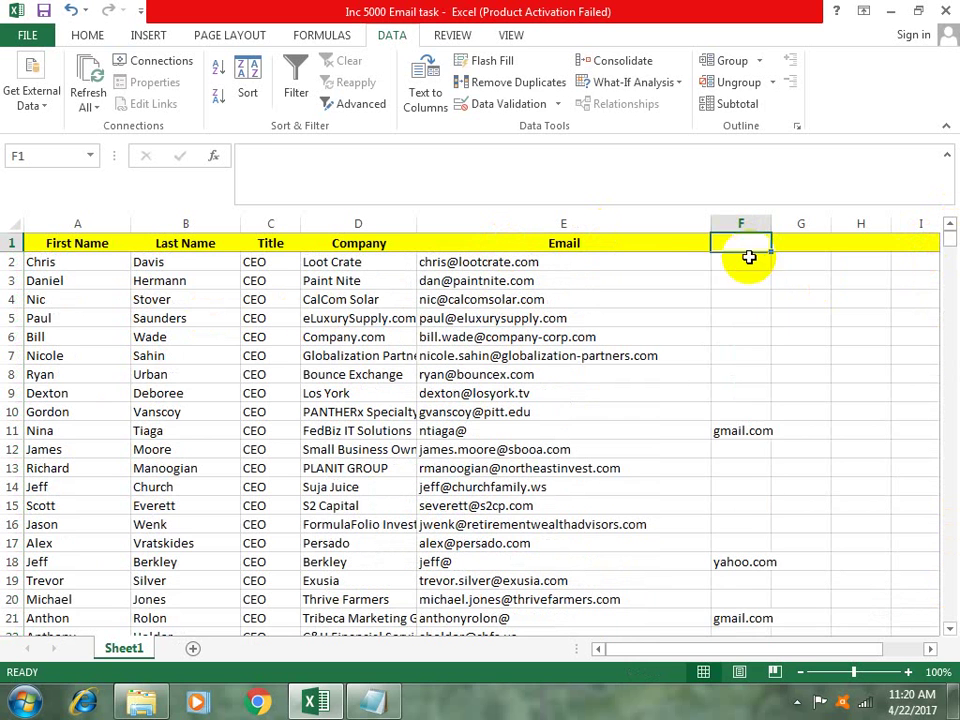
text(d)
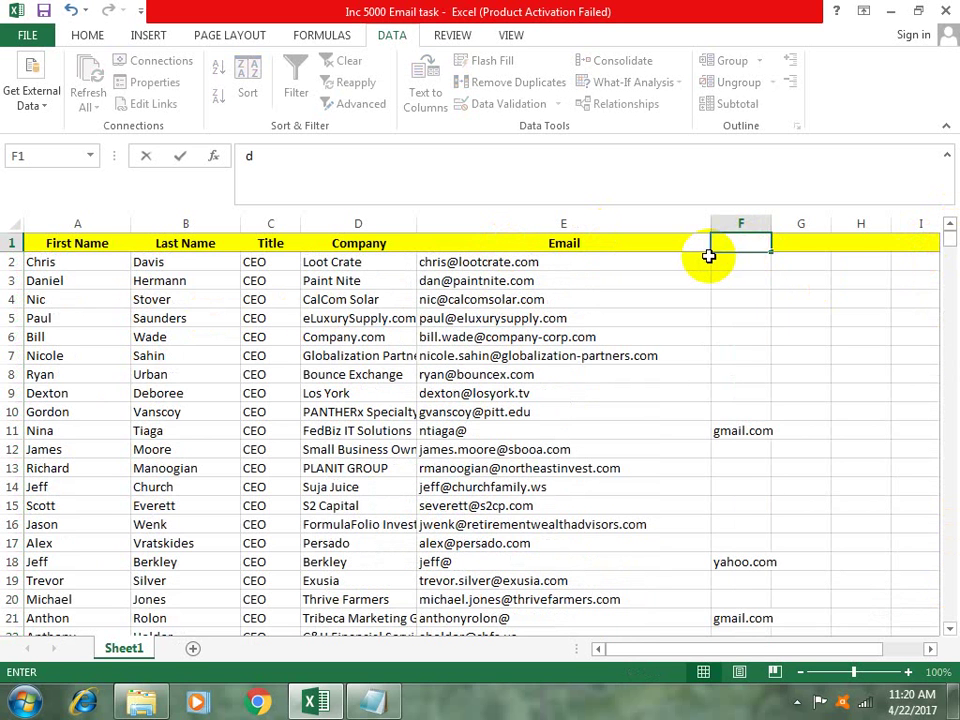
click(735, 336)
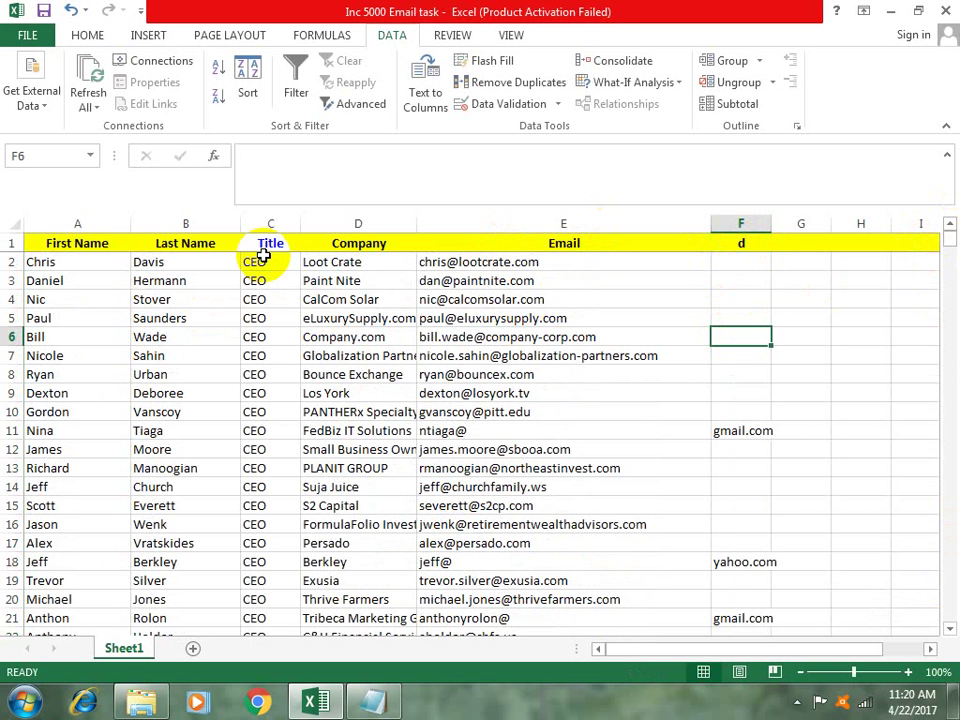
click(79, 244)
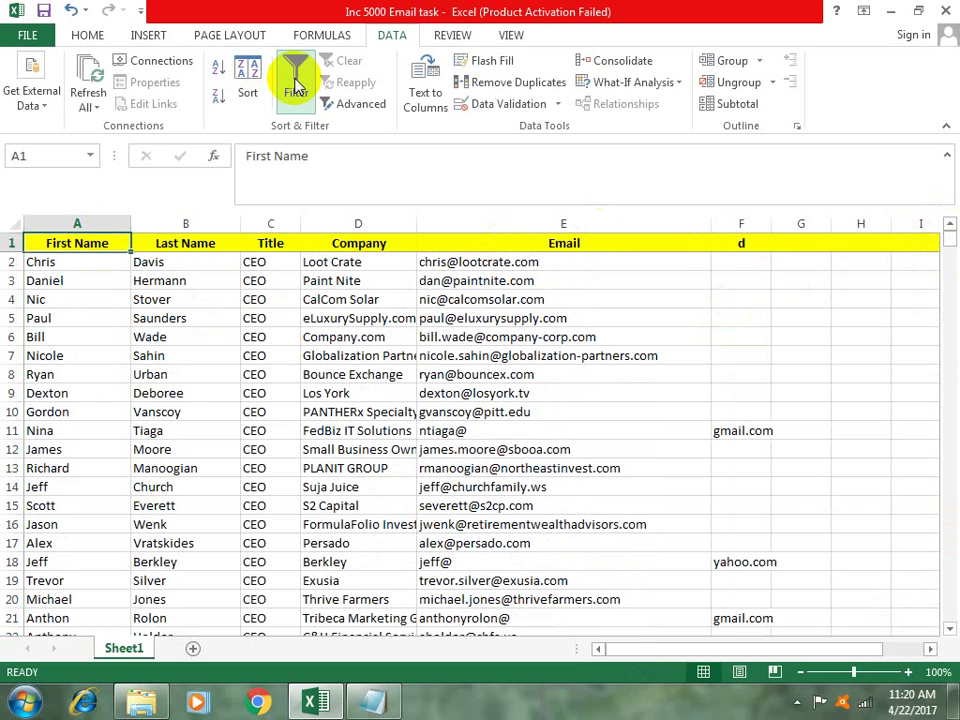
click(295, 88)
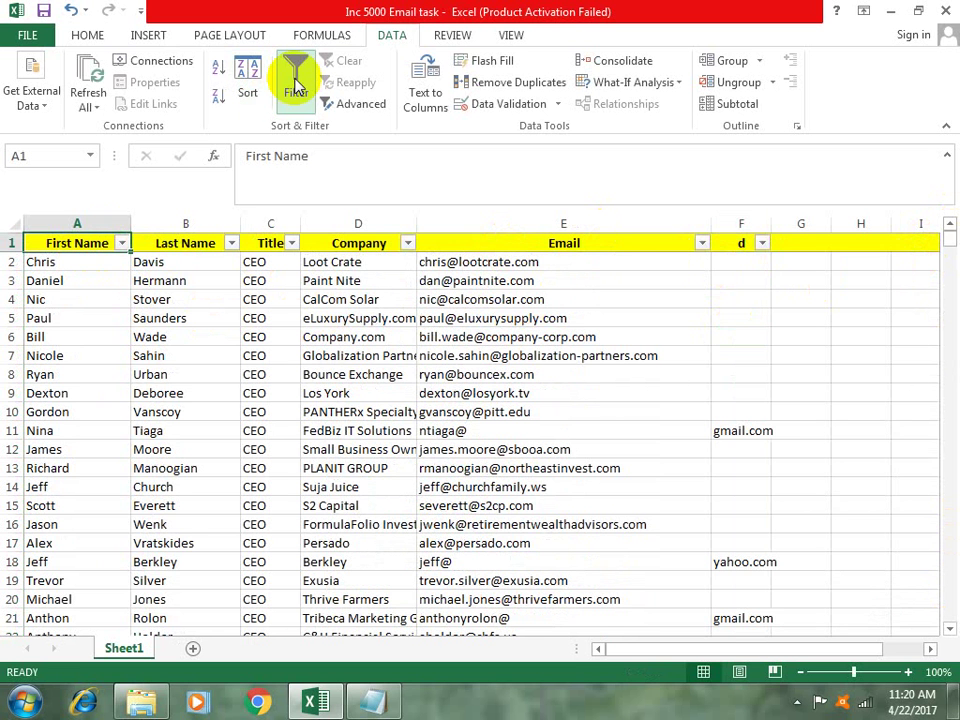
- Sort column F A to Z, then undo it to restore the original row order
click(760, 244)
click(708, 263)
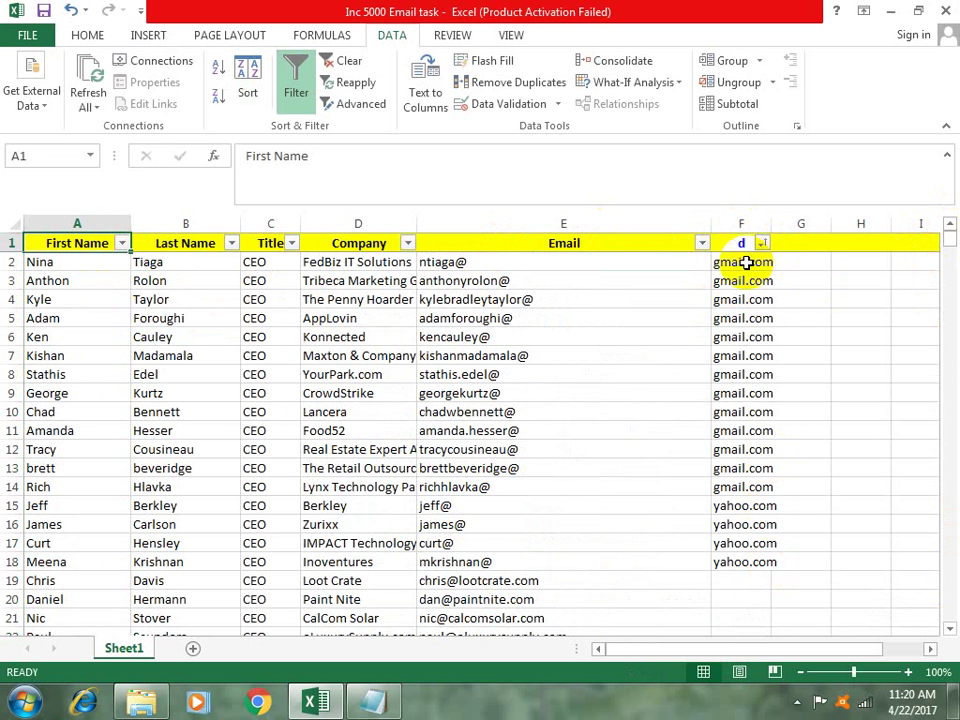
key(ctrl+z)
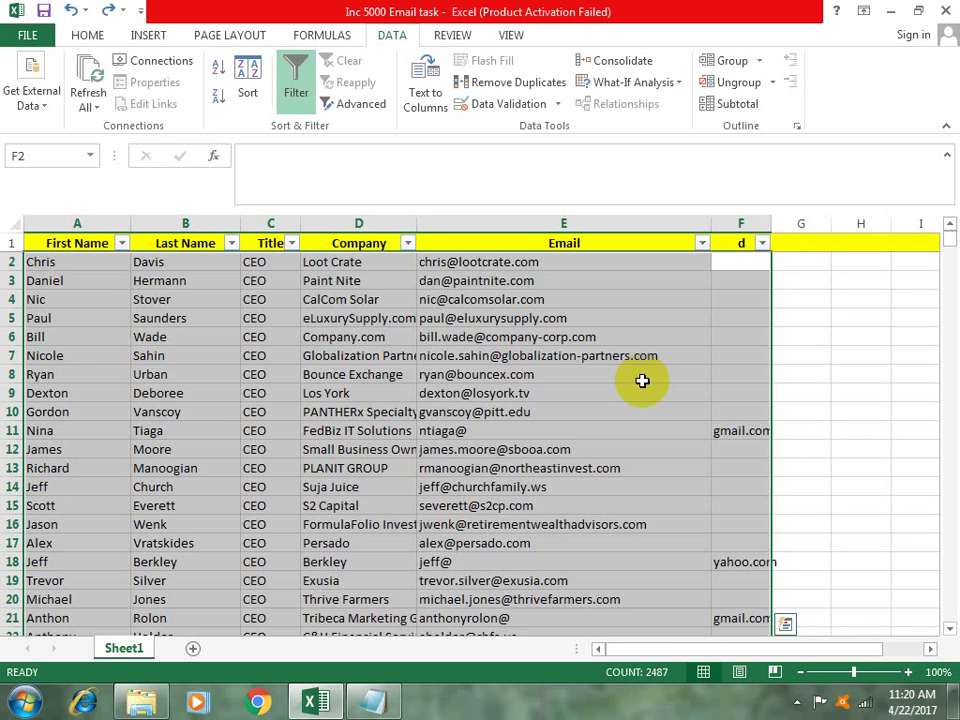
- Insert a blank column before First Name and give it the header 'Count'
click(79, 224)
right_click(79, 224)
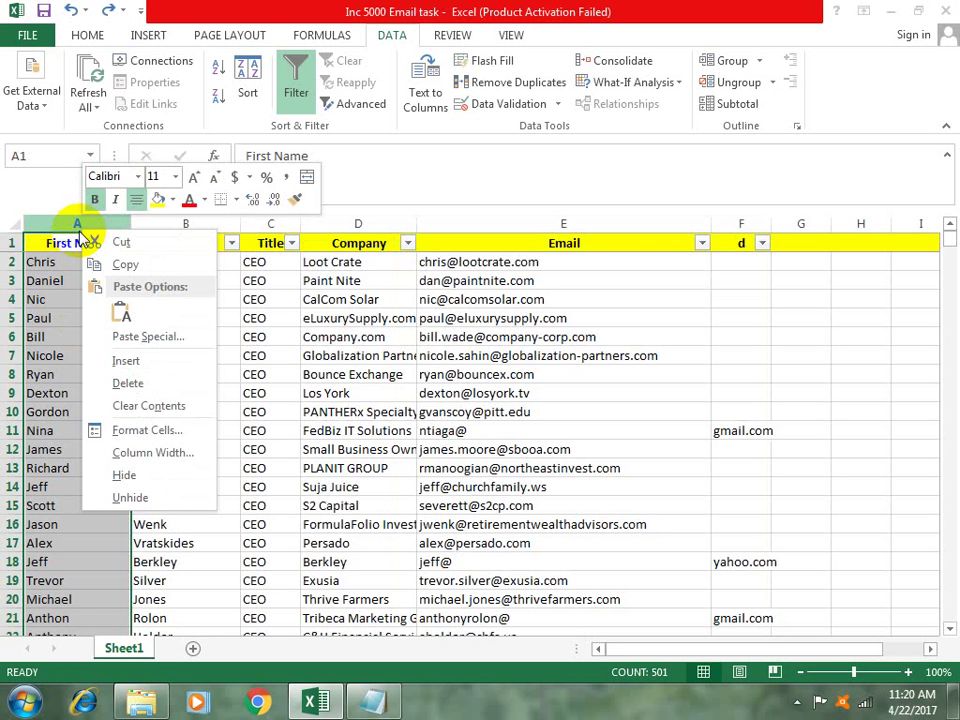
click(130, 361)
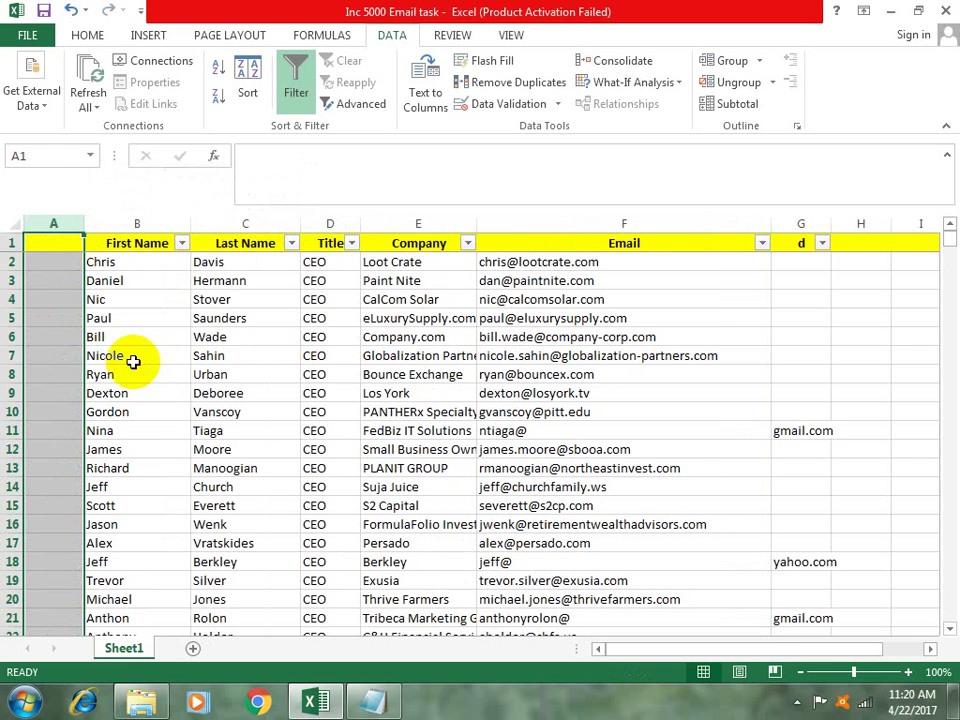
click(50, 239)
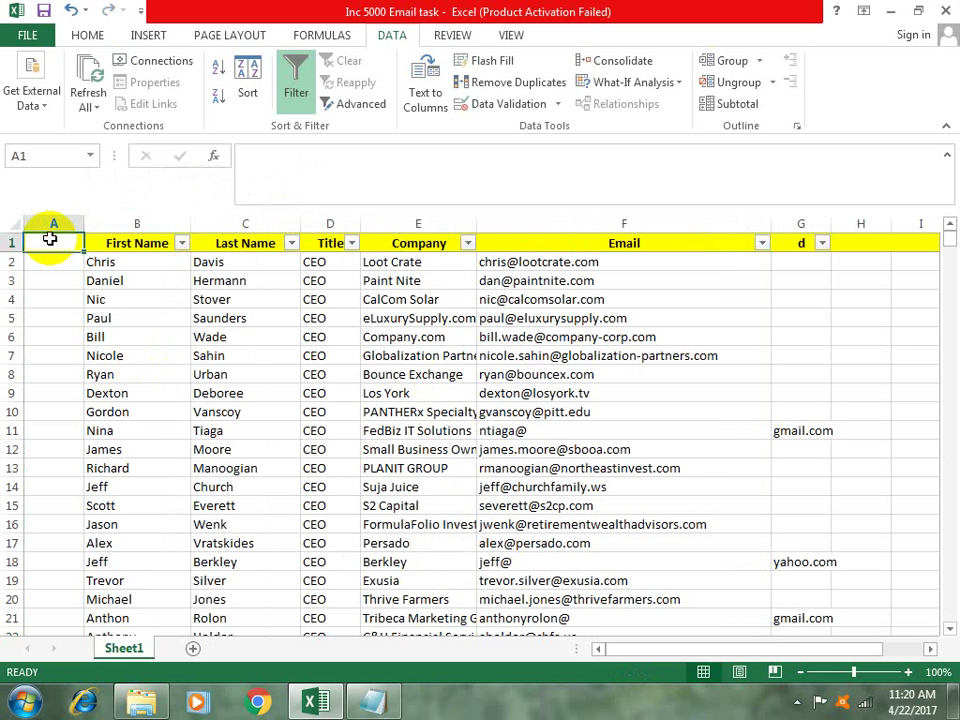
text(Coun)
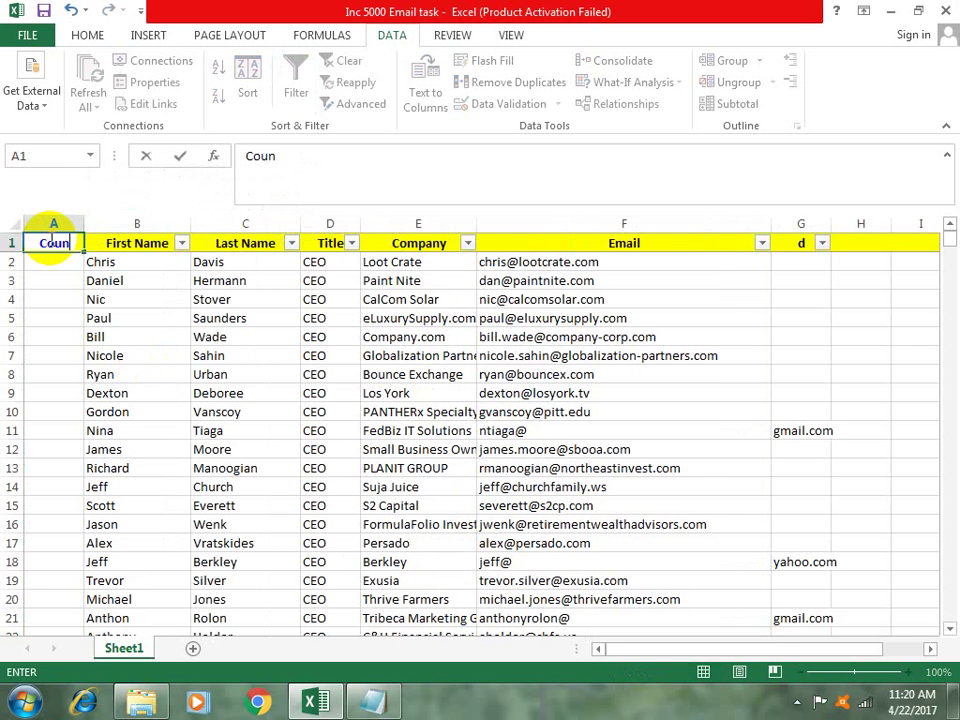
text(t)
key(Return)
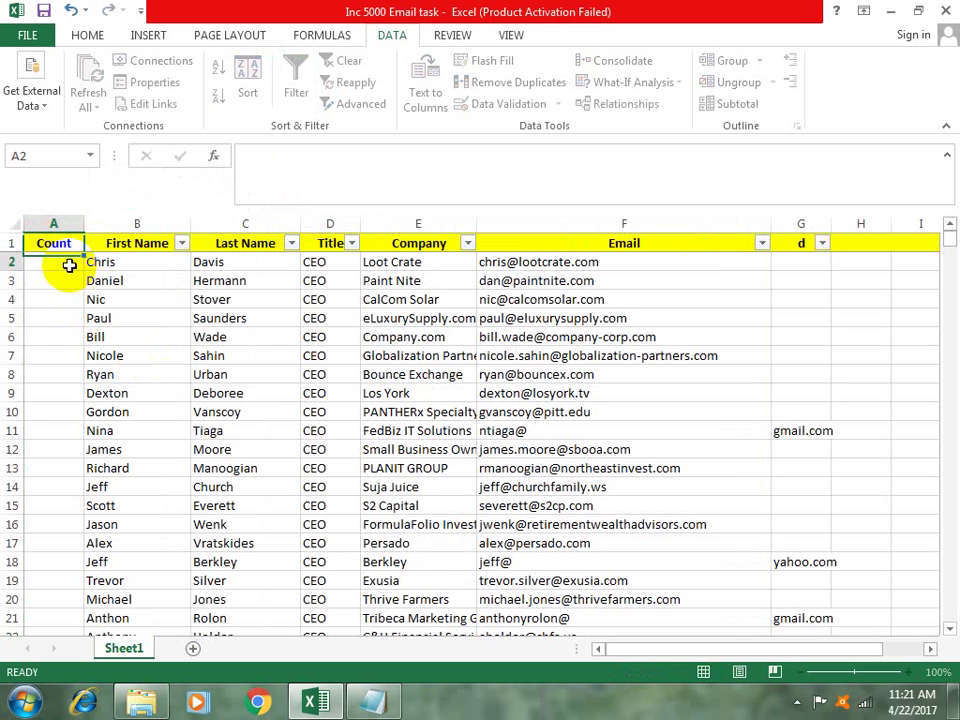
- Enter 1 in A2 and 2 in A3 to start the count series
text(1)
key(Return)
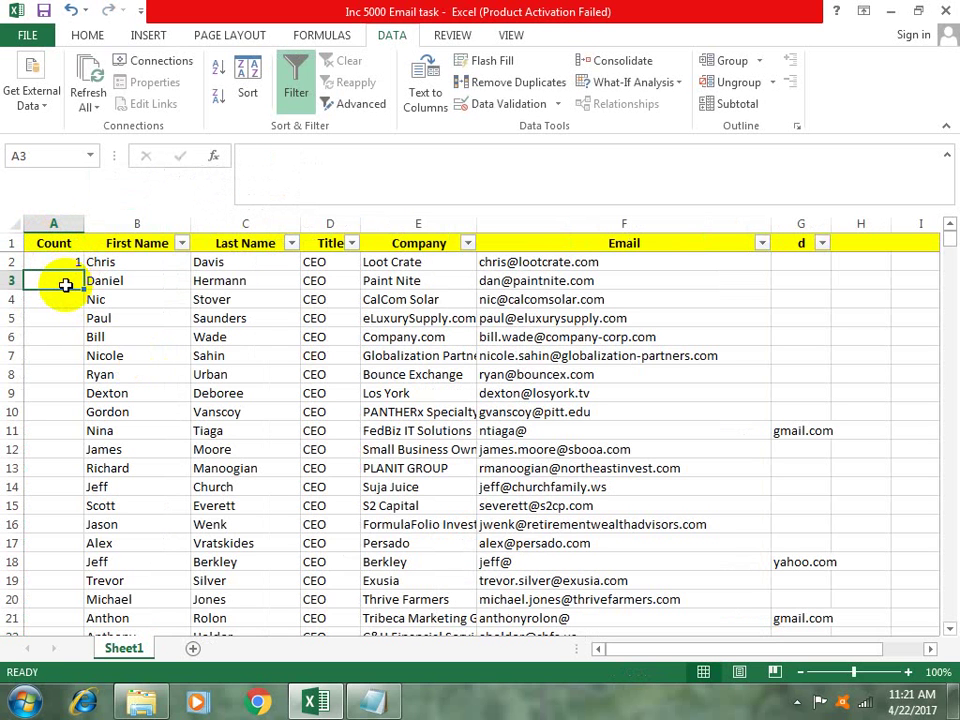
text(2)
key(Return)
key(Return)
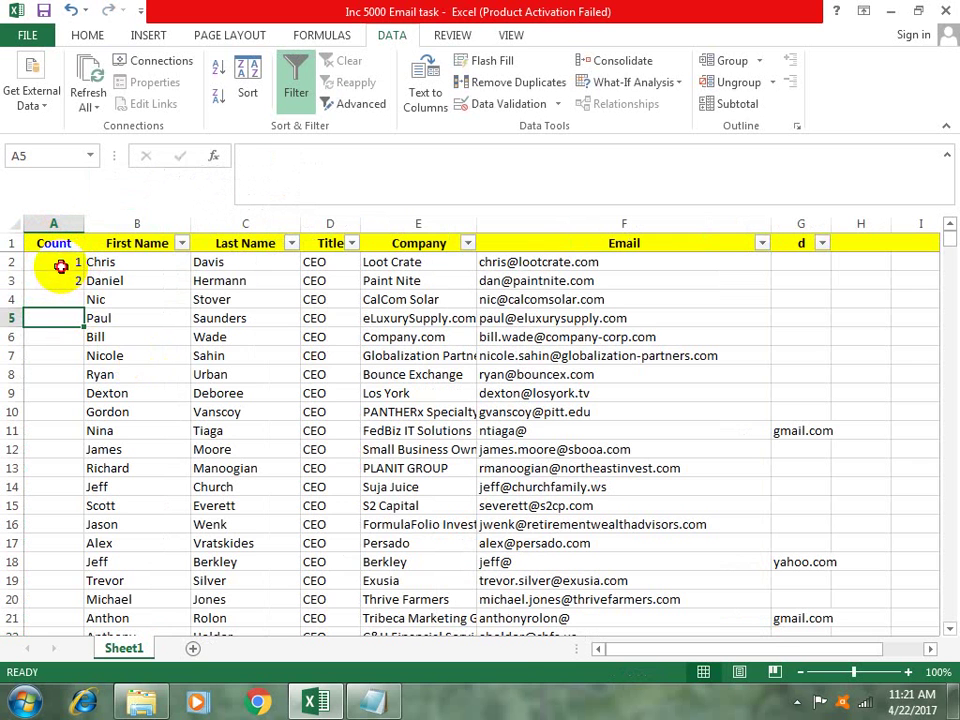
- Select the first two count values and try filling the series down to row 501, undoing it
drag(61, 265, 68, 284)
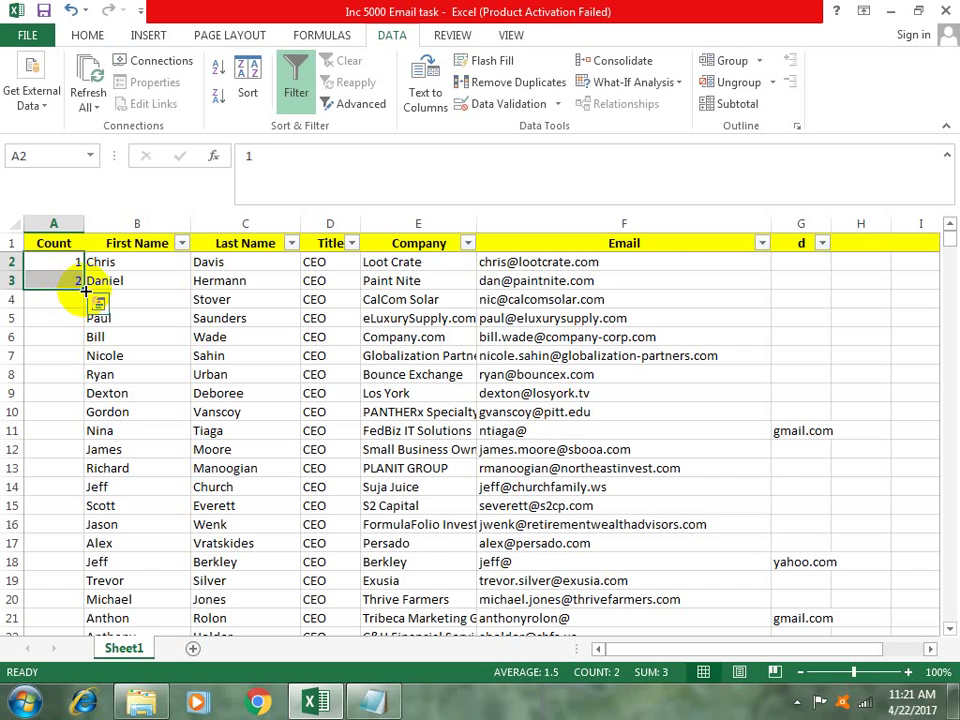
double_click(86, 291)
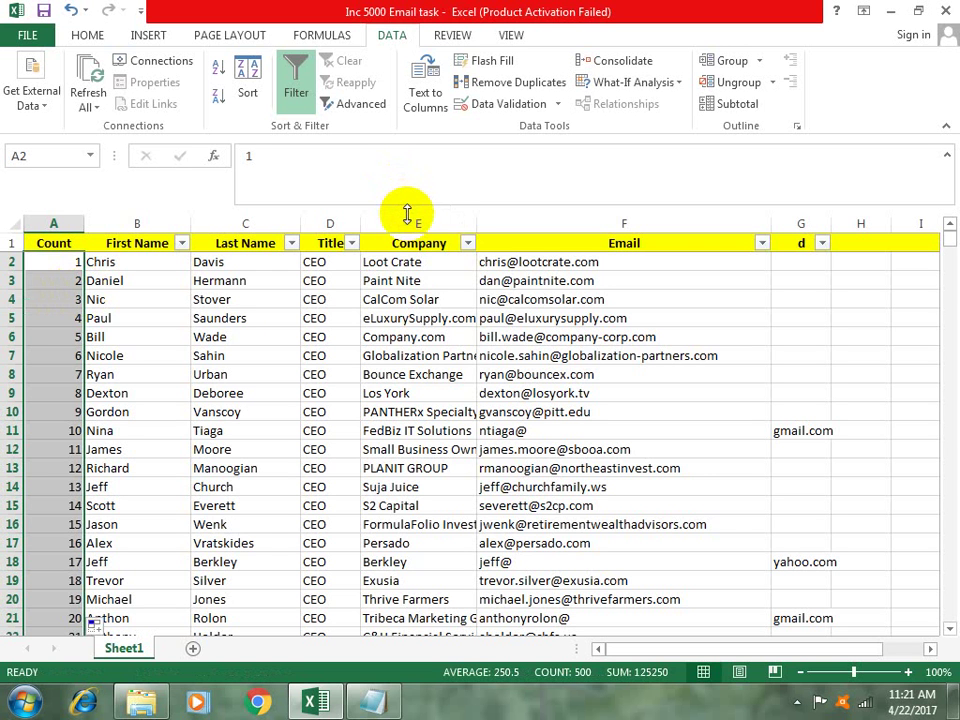
key(ctrl+z)
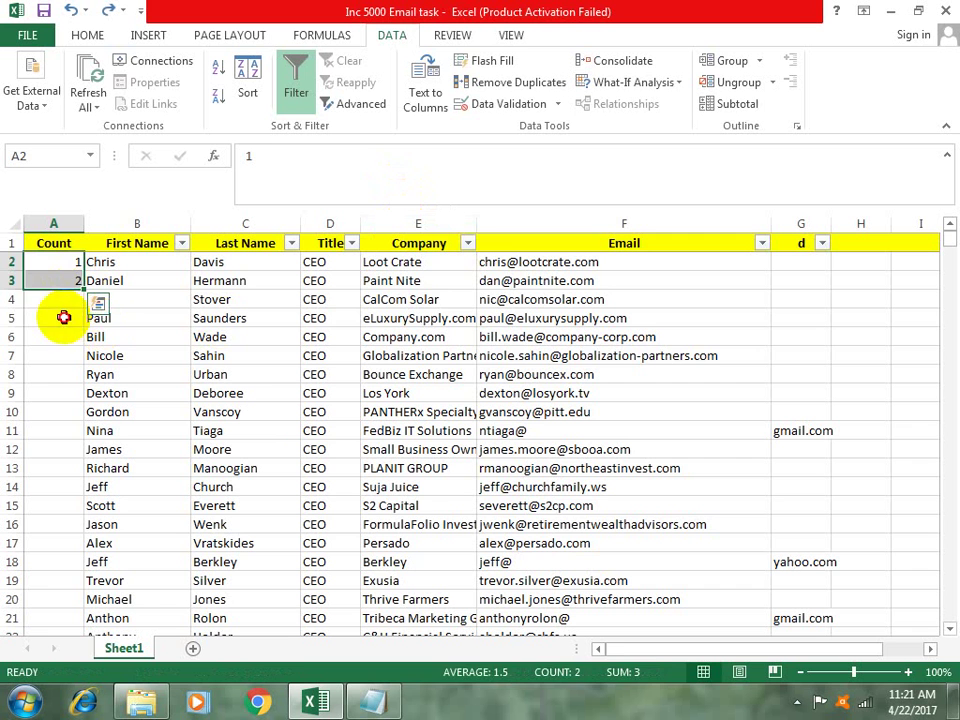
click(64, 317)
drag(70, 263, 70, 280)
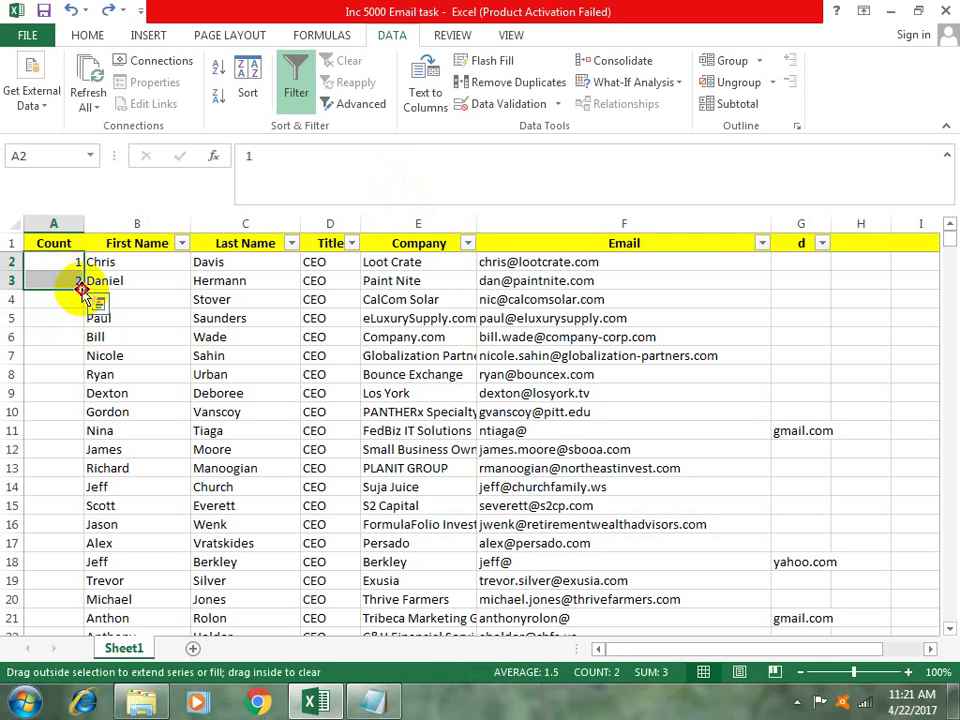
double_click(84, 290)
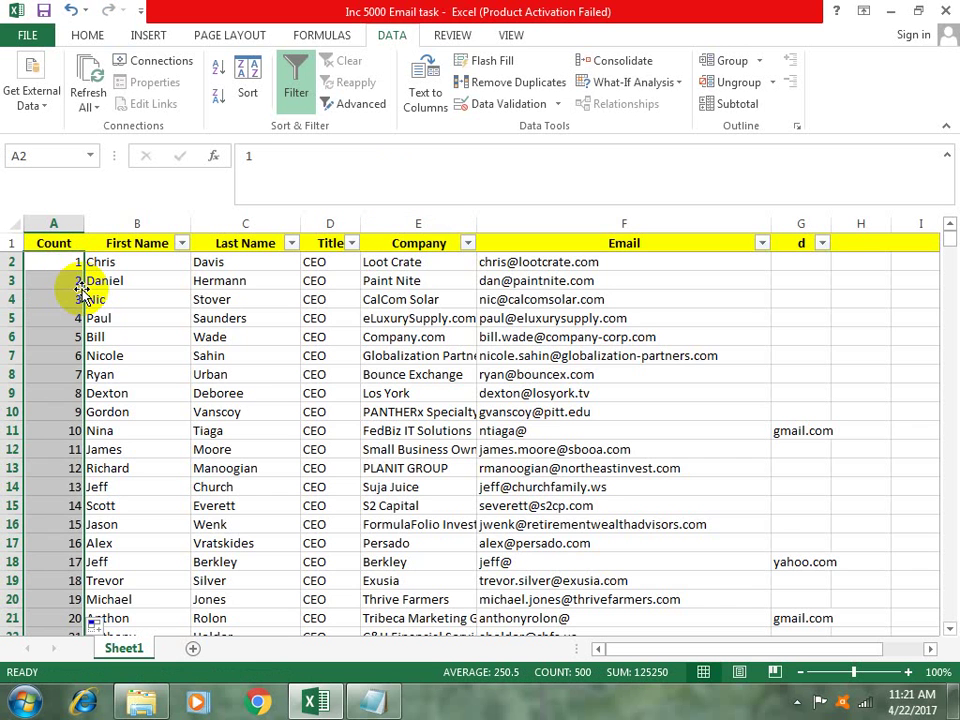
key(ctrl+z)
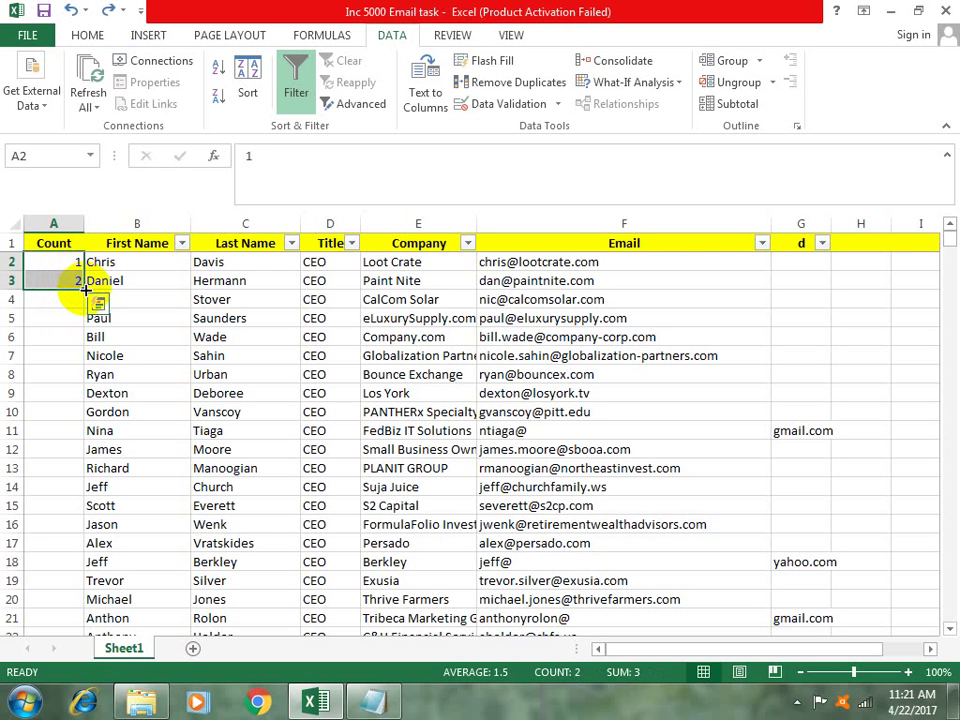
- Fill the Count series down the whole list so rows are numbered 1 to 500
double_click(85, 290)
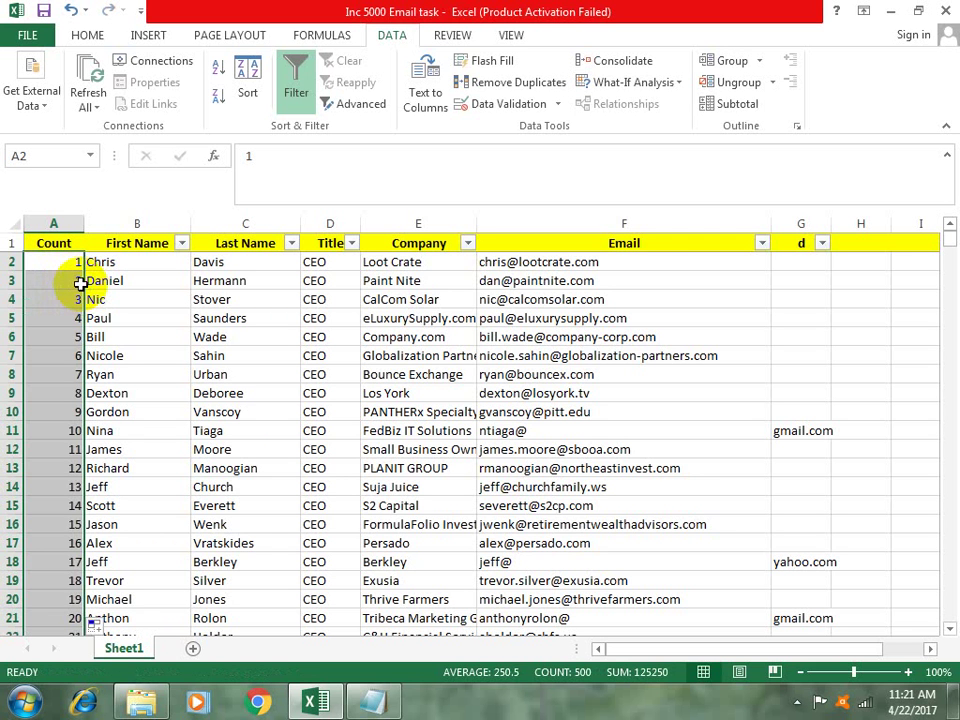
key(ctrl+z)
drag(85, 290, 88, 396)
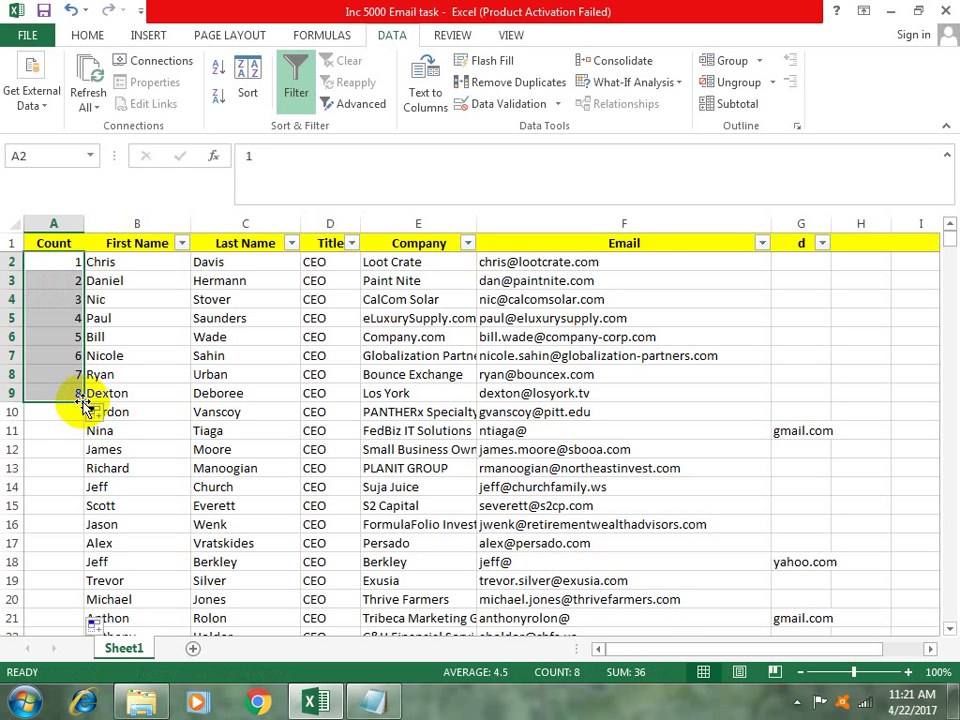
double_click(83, 400)
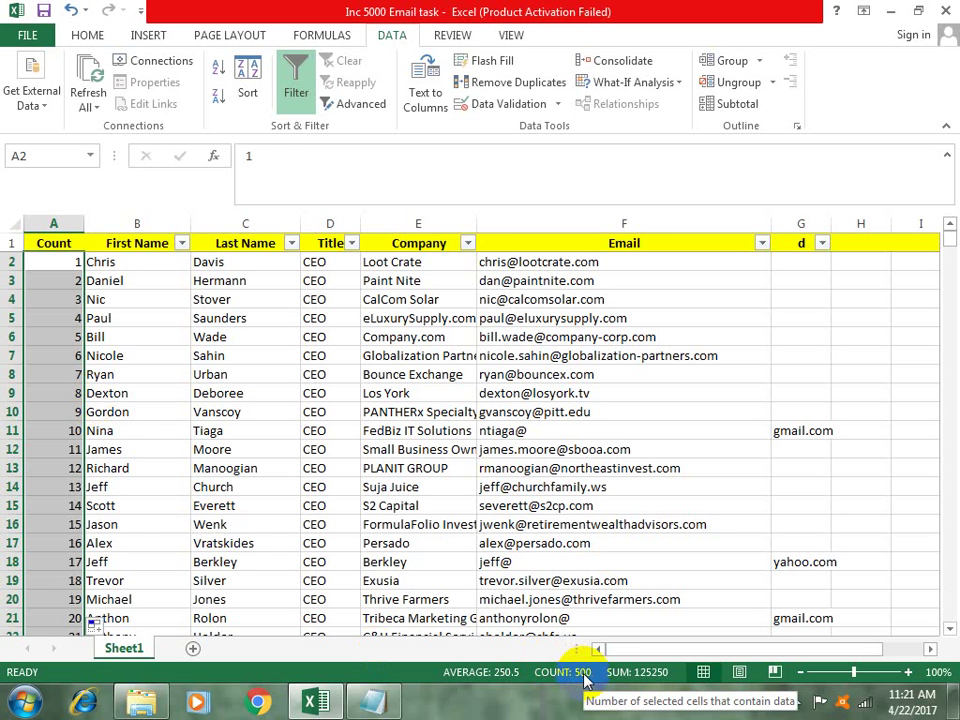
click(396, 393)
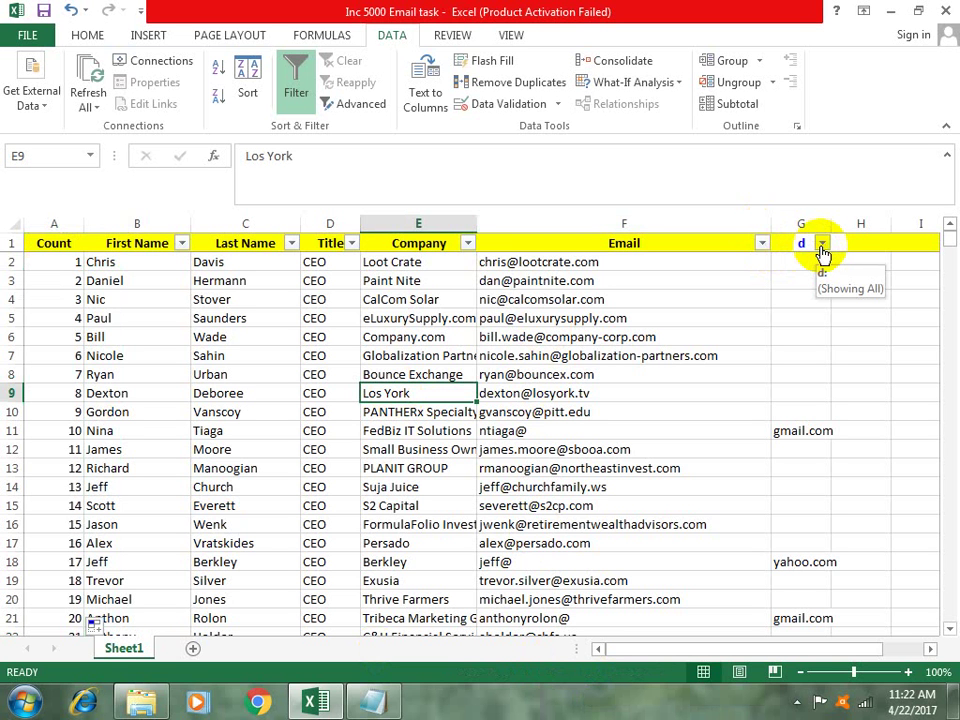
click(68, 258)
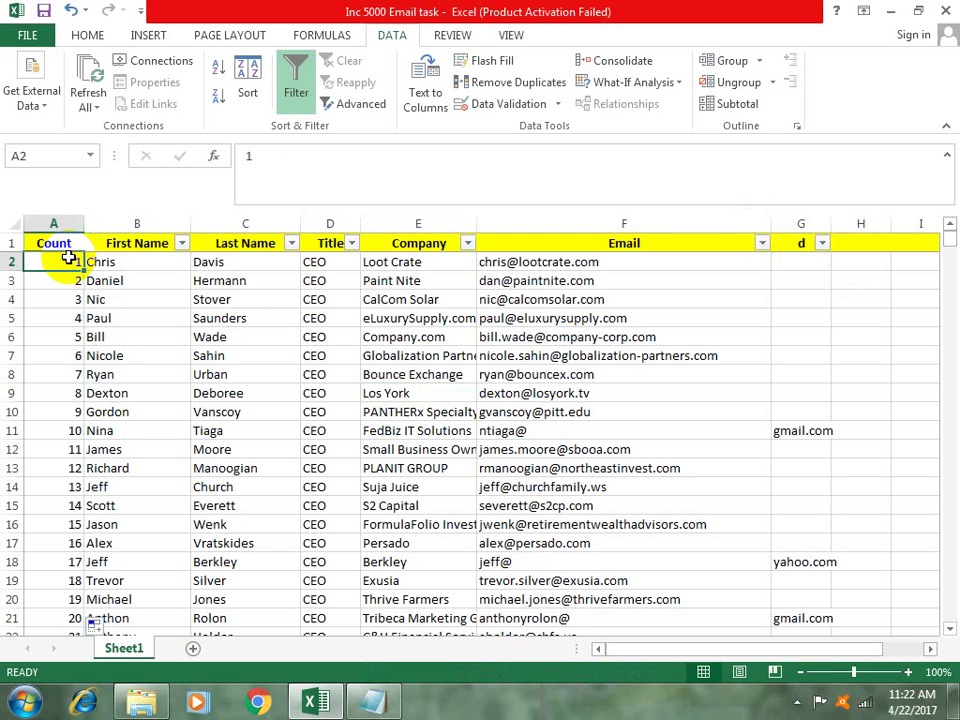
- Reapply the header filters to include Count and sort column G so gmail/yahoo rows come first
click(66, 245)
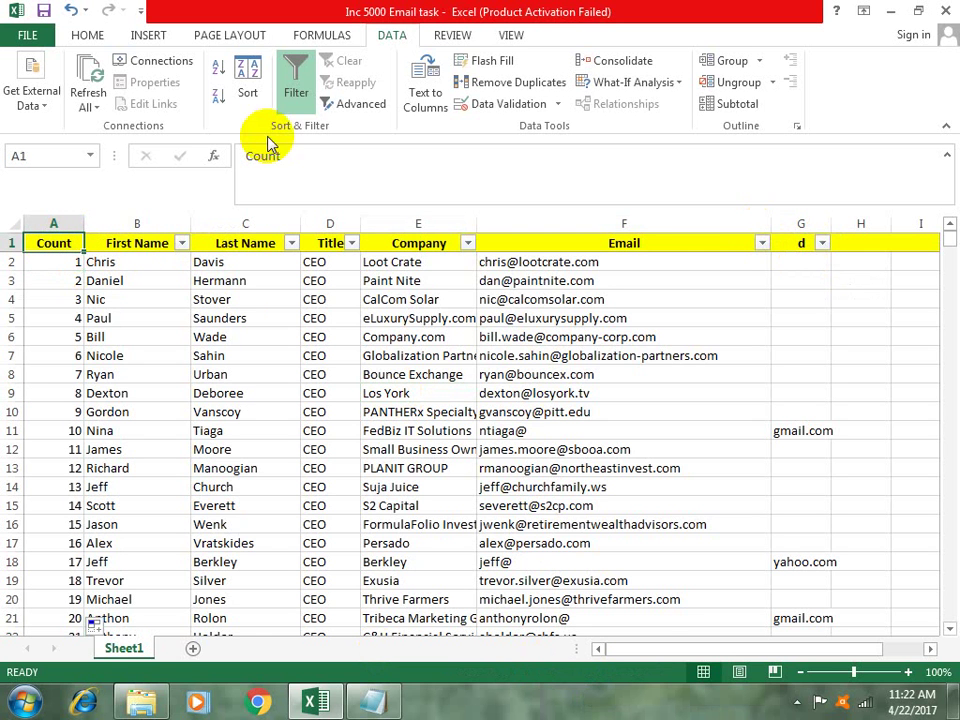
click(297, 78)
click(297, 78)
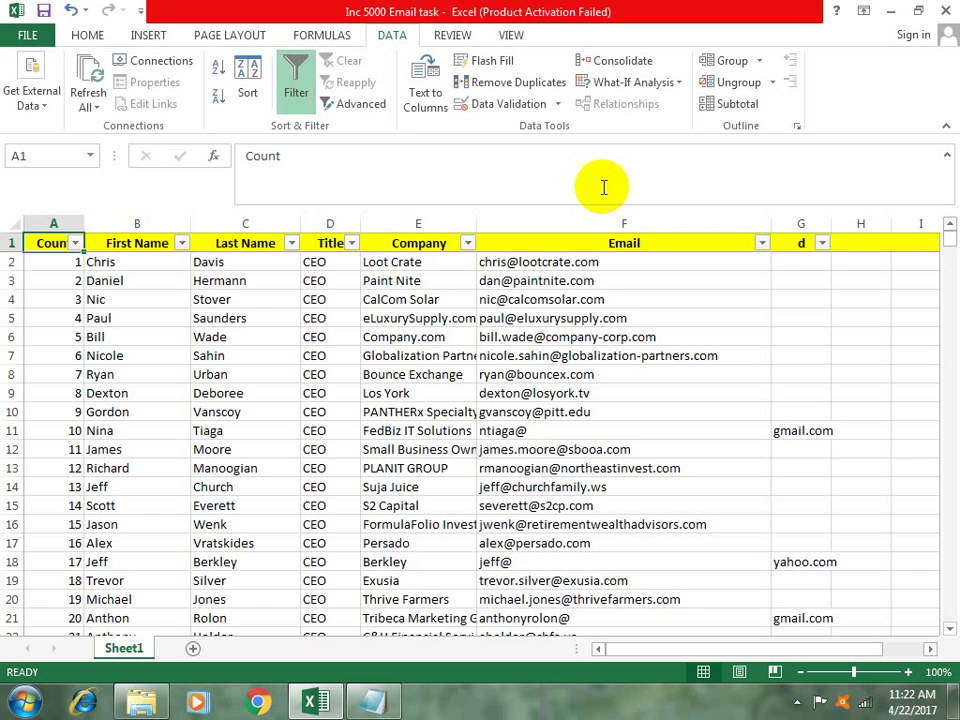
click(822, 243)
click(712, 259)
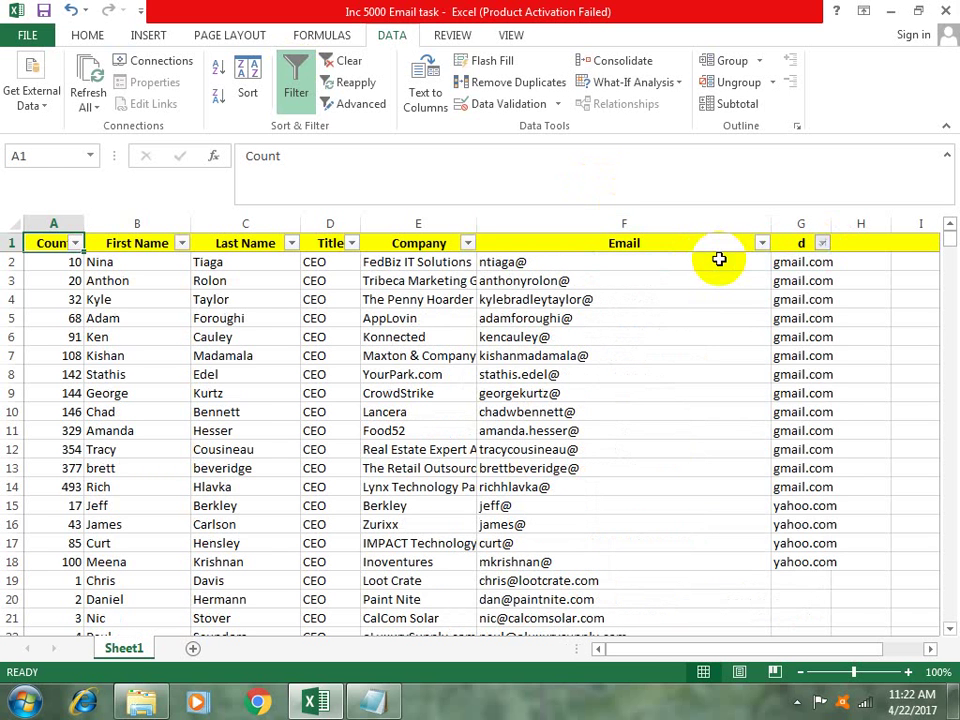
- Copy the gmail and yahoo contact rows B2:G17 and add a new Sheet2
mouse_move(779, 262)
mouse_down()
mouse_move(789, 563)
mouse_move(3, 538)
mouse_move(127, 553)
mouse_move(122, 543)
mouse_up()
key(ctrl+c)
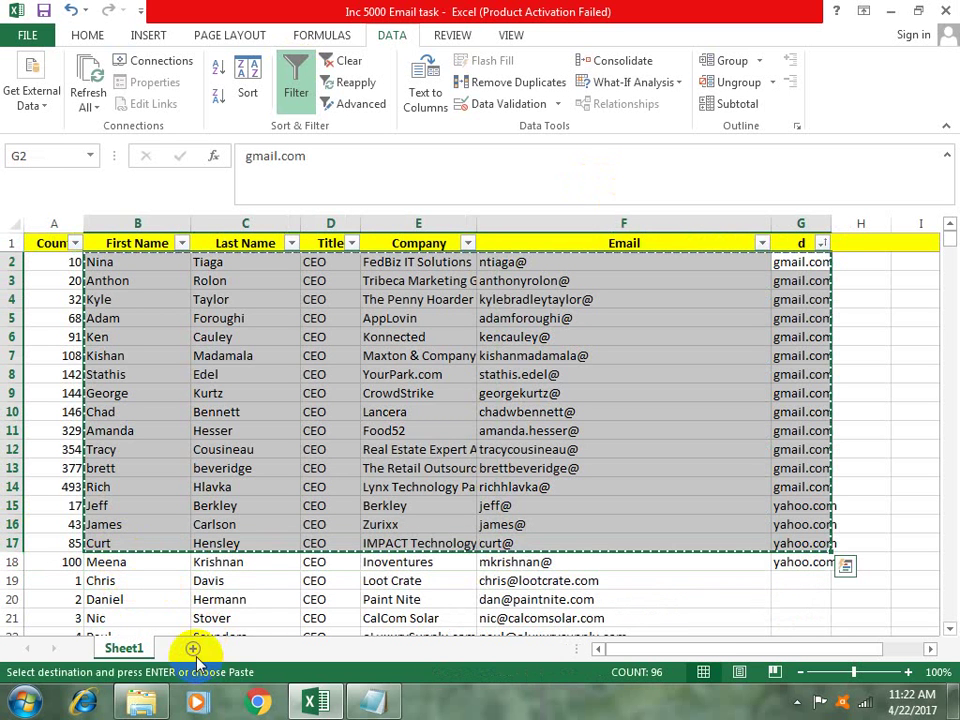
click(194, 650)
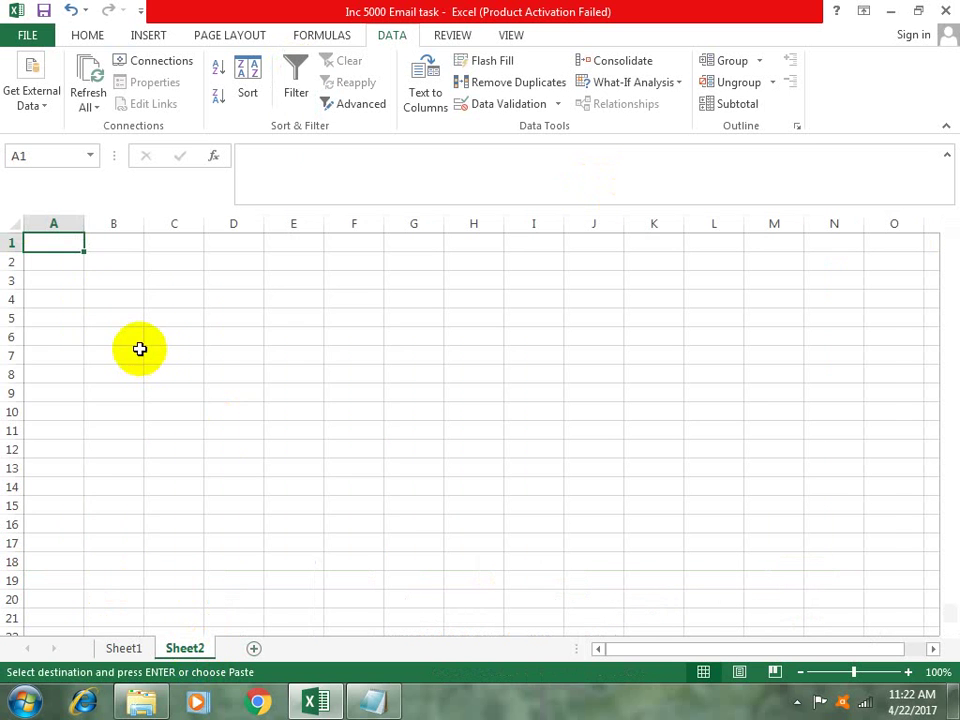
- Paste the contacts into Sheet2 and delete rows 2–17 from Sheet1
key(ctrl+v)
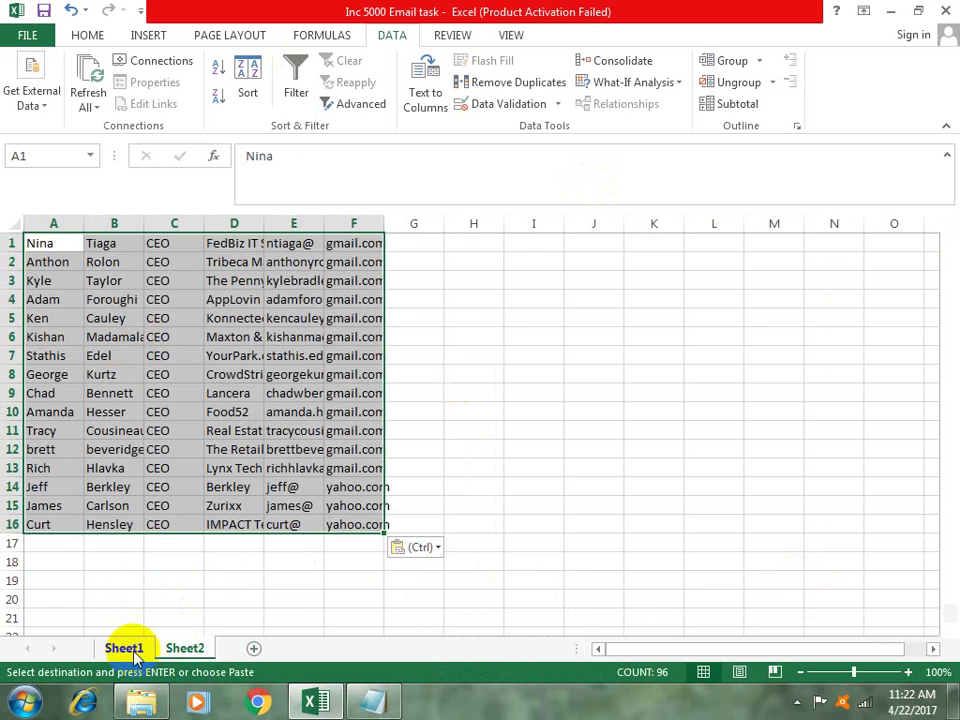
click(128, 650)
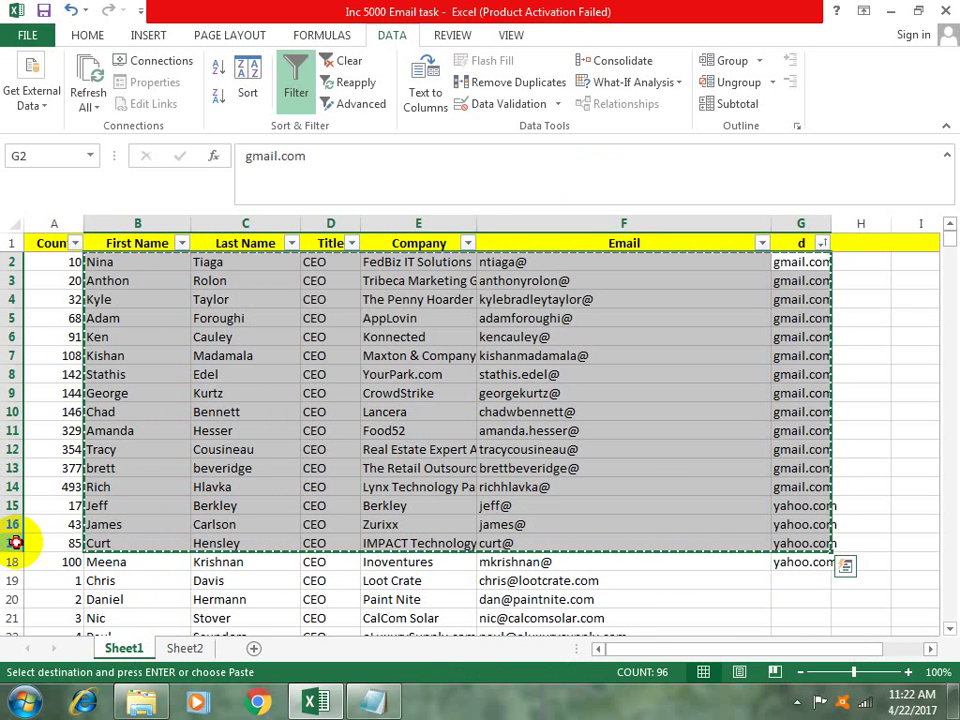
drag(11, 543, 10, 262)
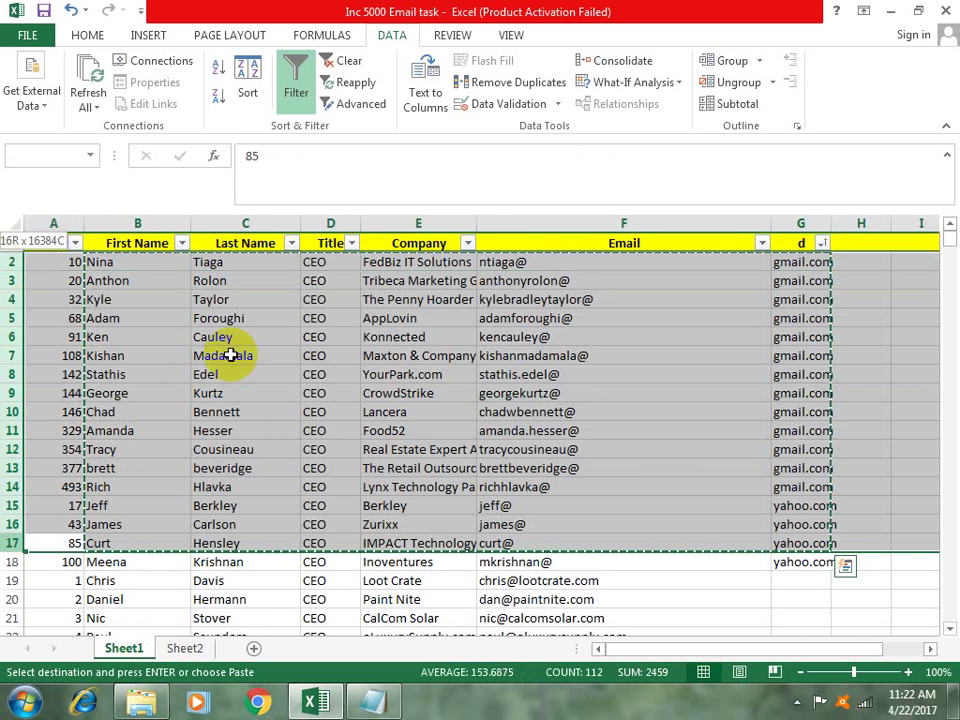
right_click(312, 342)
click(358, 497)
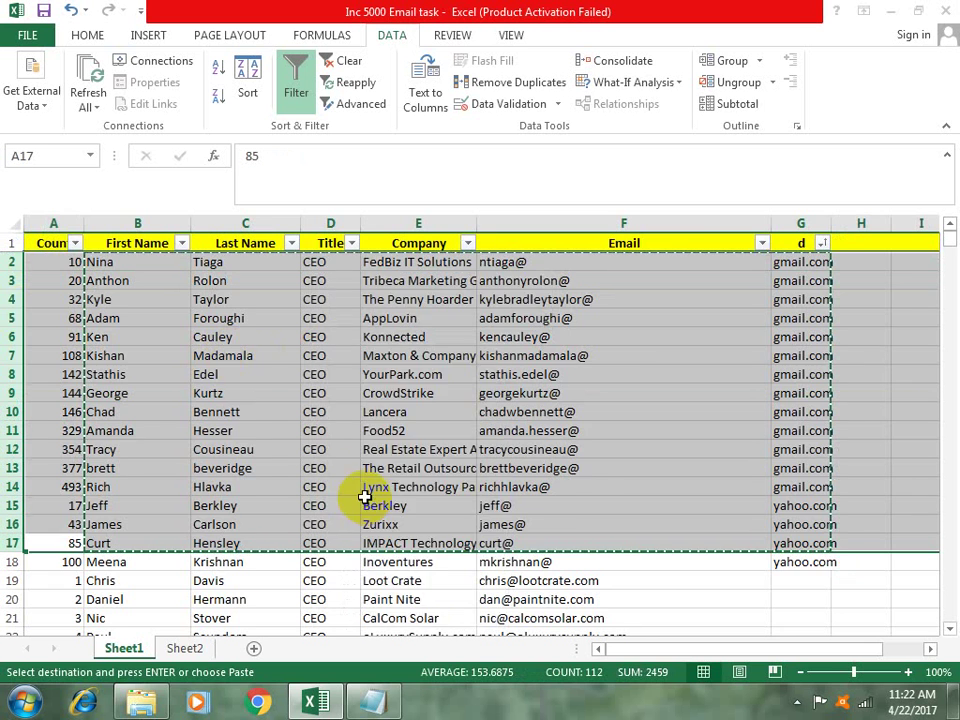
- Sort the Sheet1 table by Count, smallest to largest
click(205, 405)
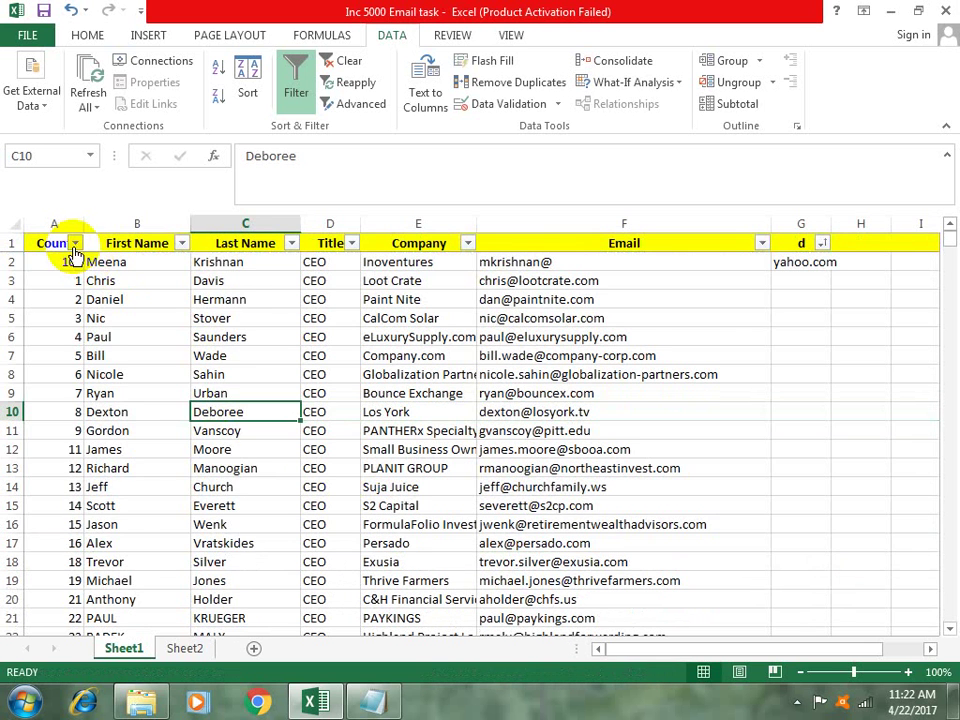
click(75, 243)
click(73, 265)
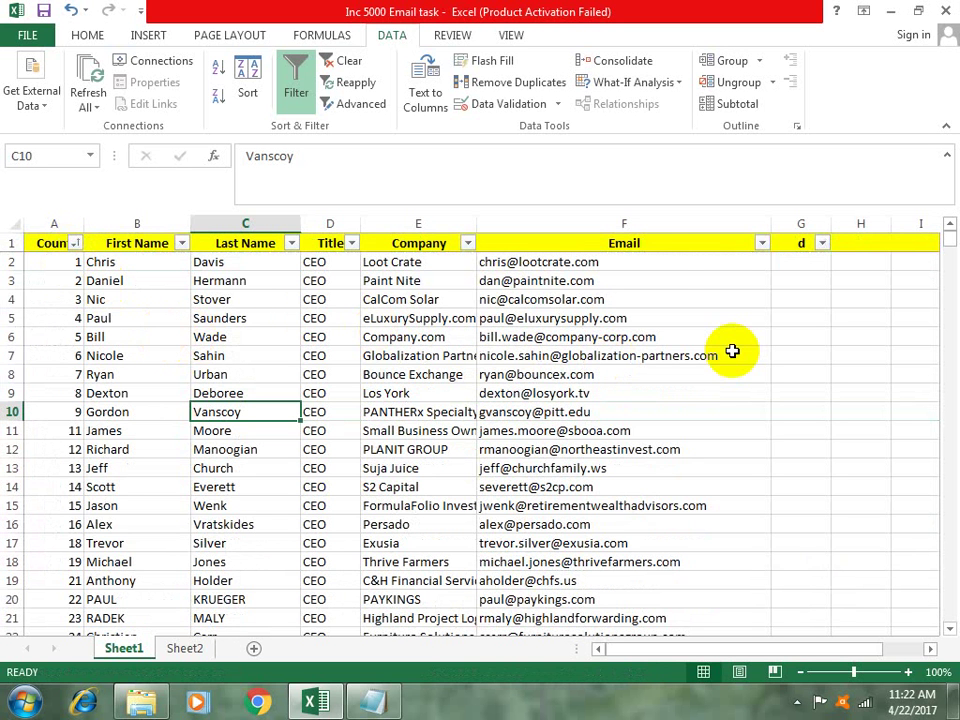
click(632, 222)
key(ctrl+f)
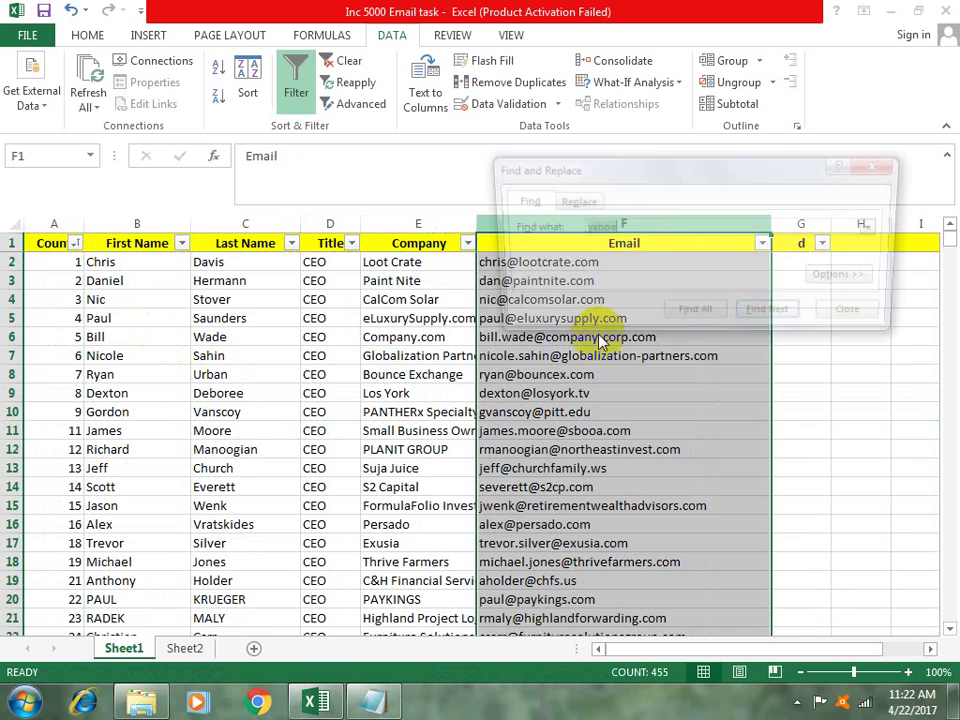
click(692, 316)
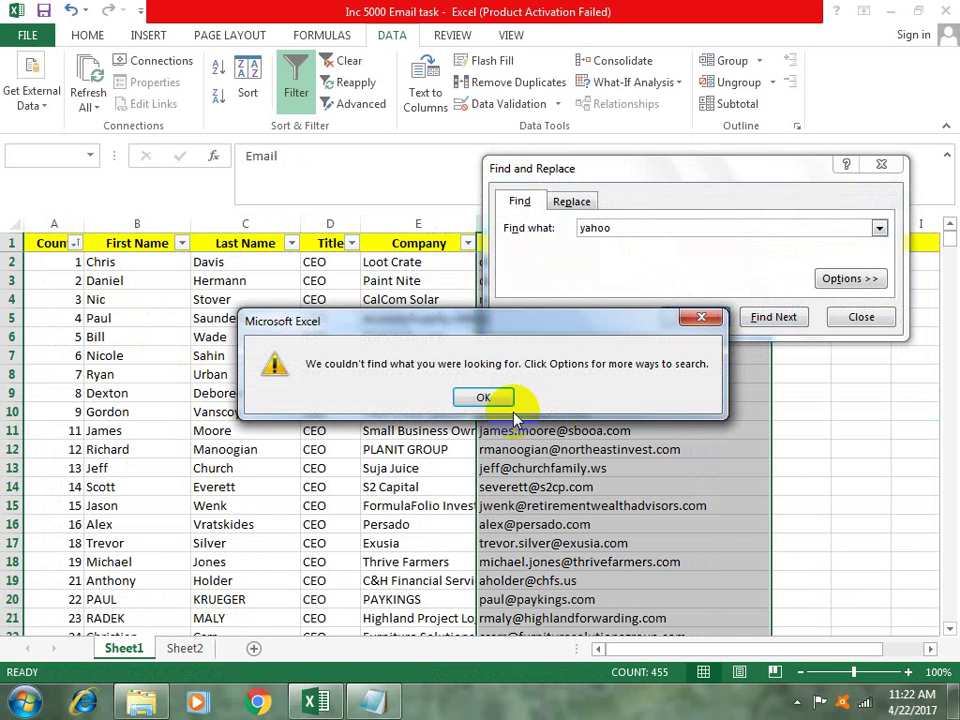
click(505, 400)
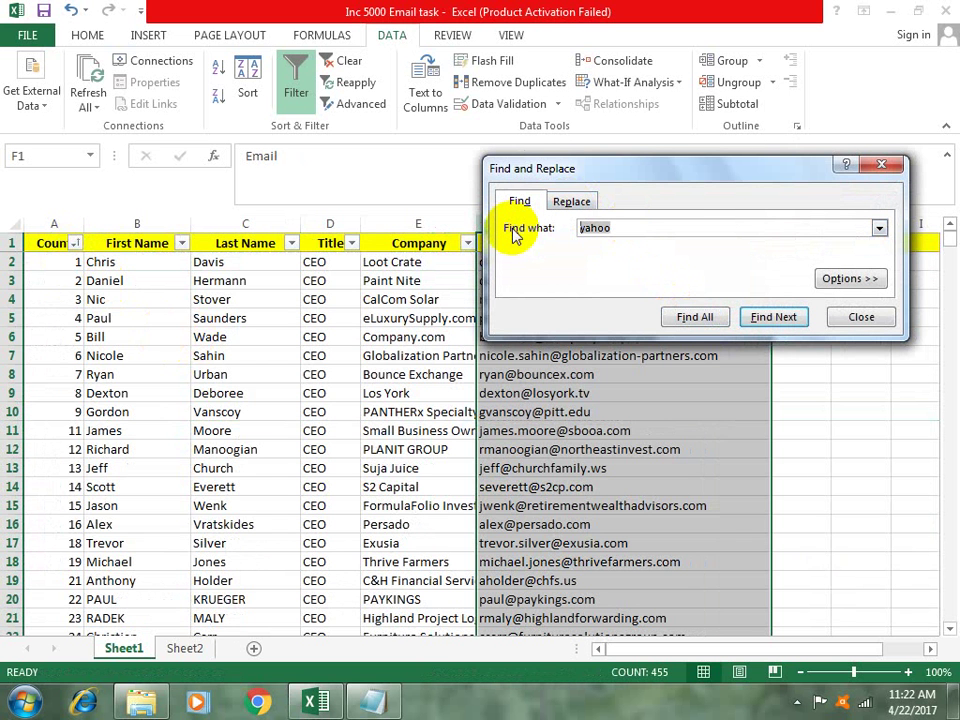
text(gmail)
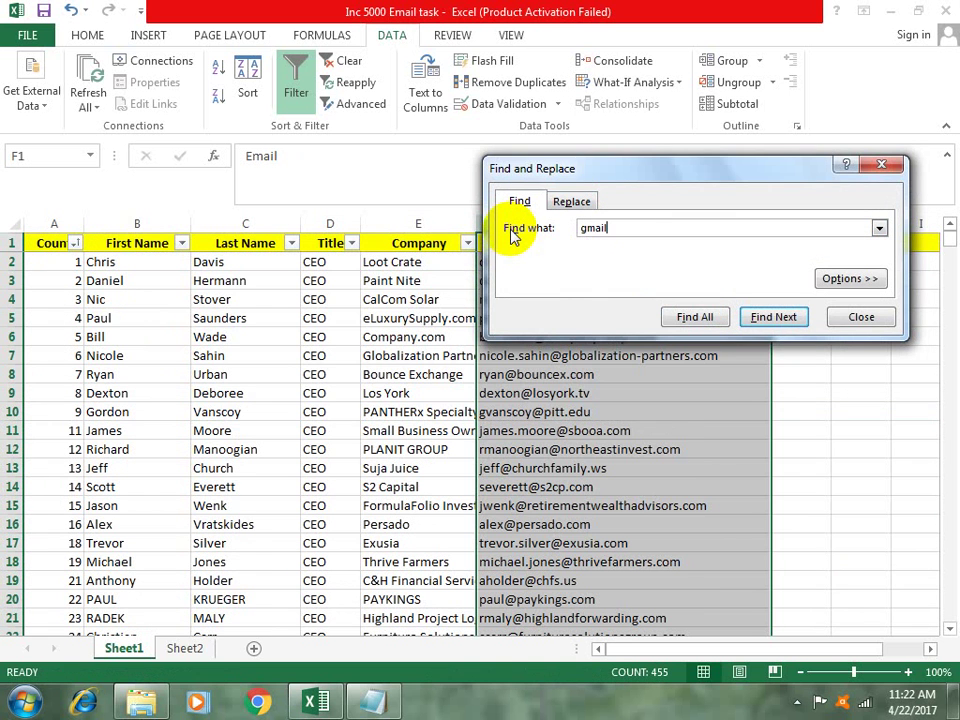
click(700, 318)
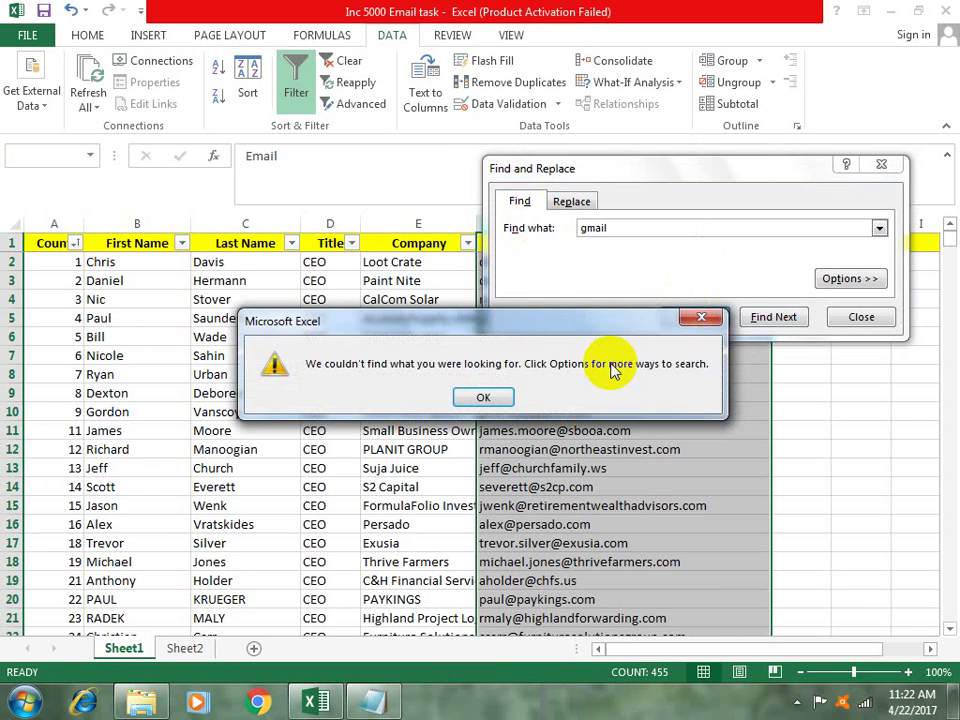
click(483, 397)
- Close the search box and switch to Sheet2
click(830, 318)
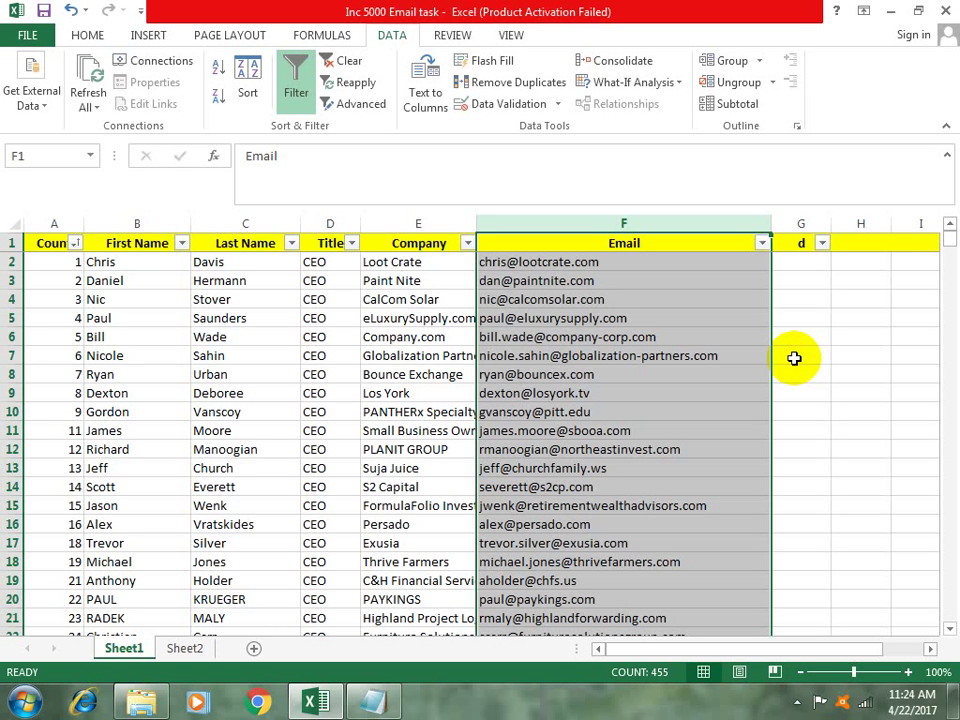
click(185, 648)
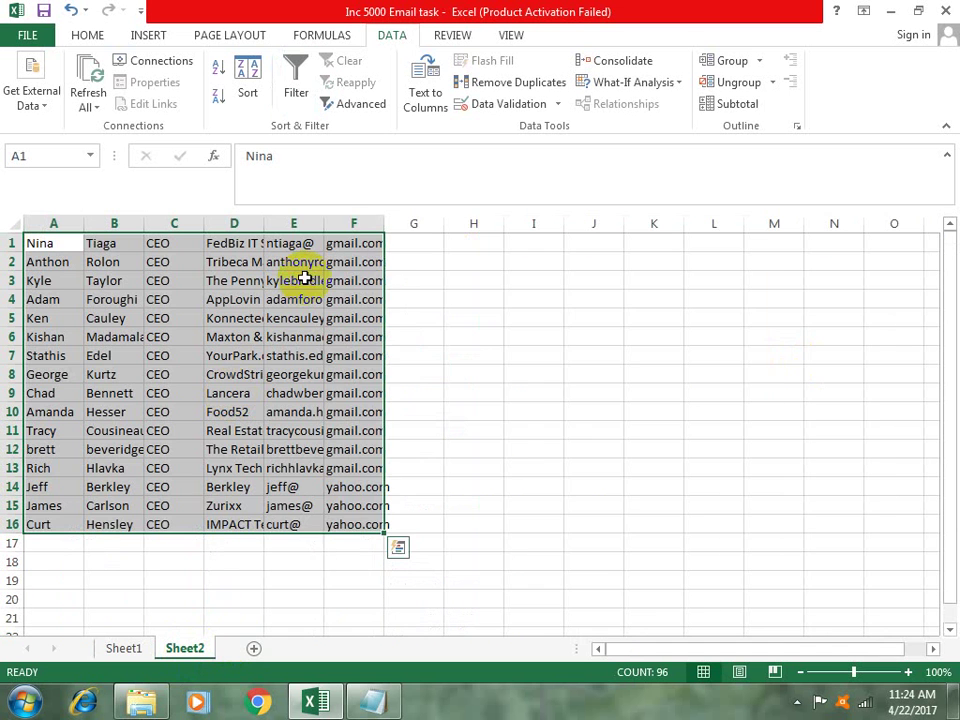
- Auto-fit columns E and D to fit usernames and company names, then pick cell G1
double_click(322, 222)
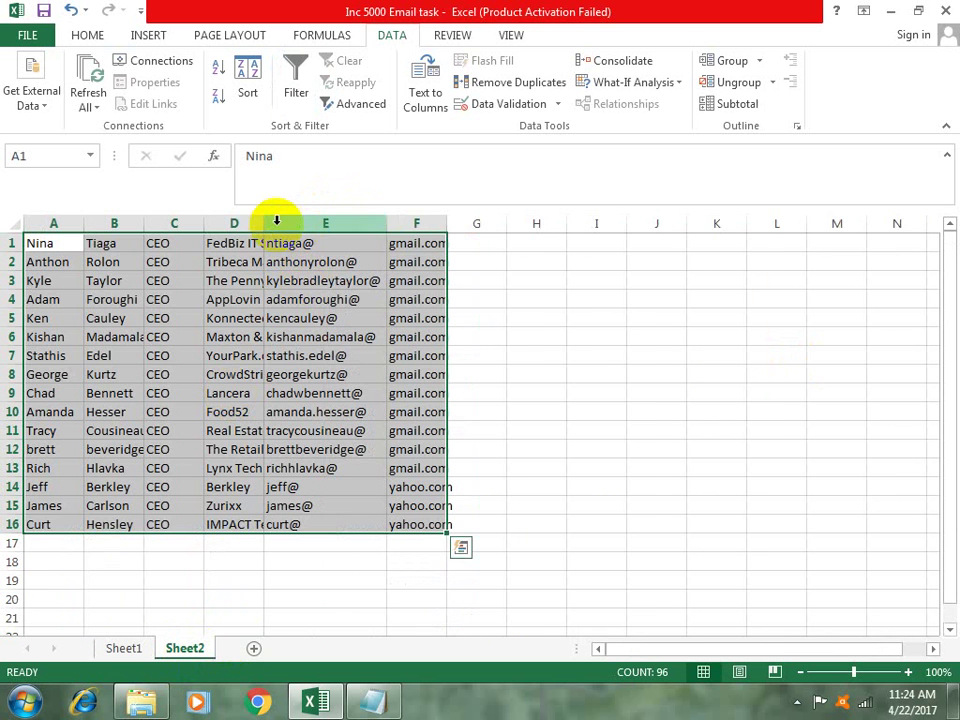
double_click(263, 221)
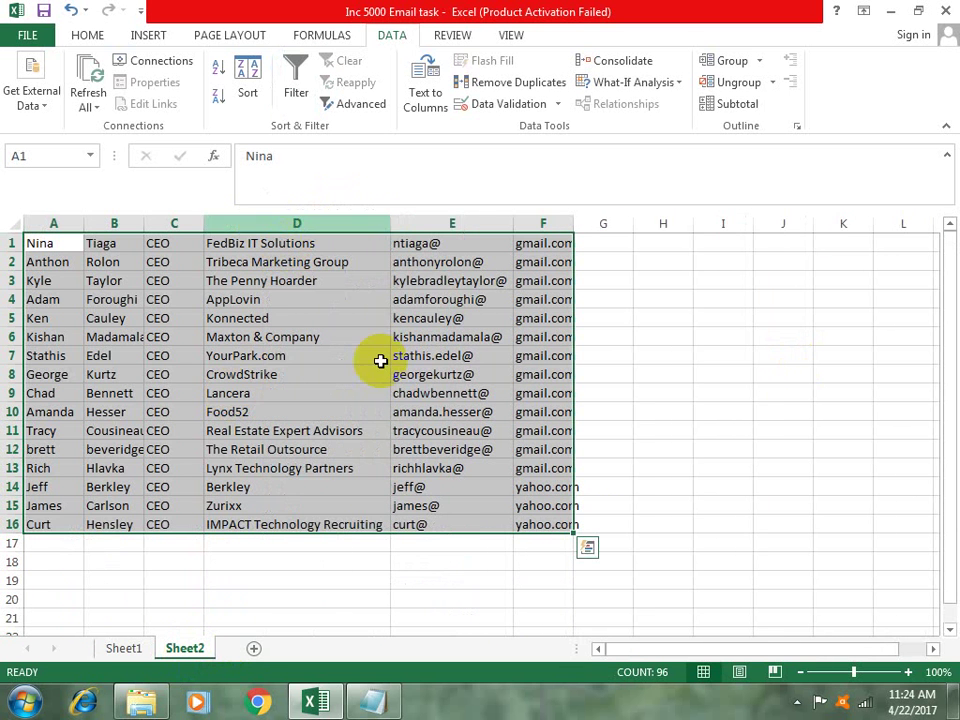
click(644, 369)
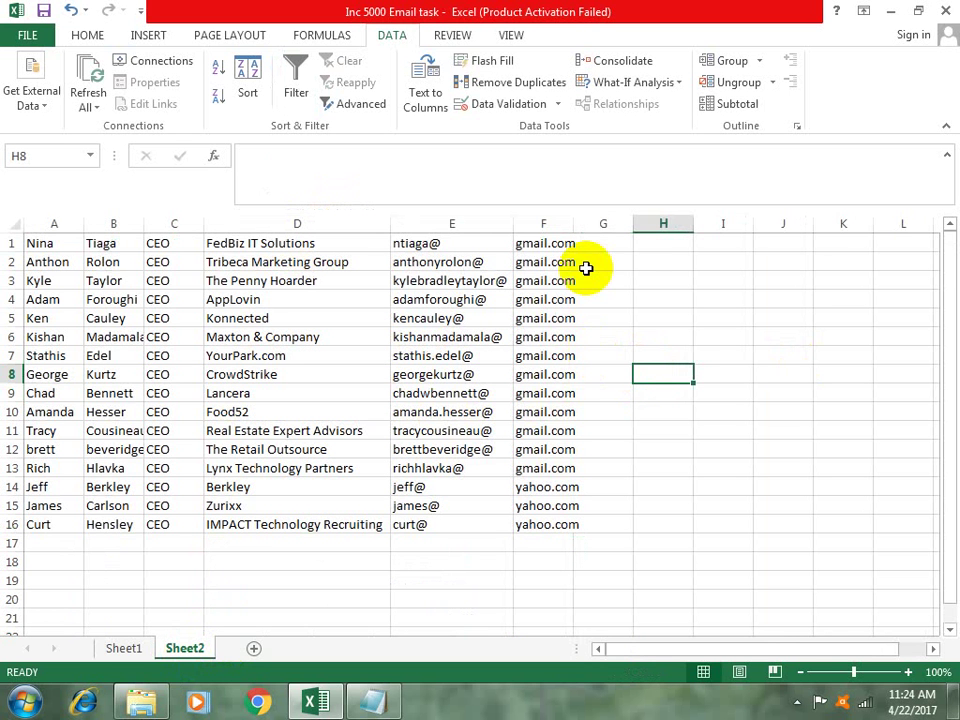
click(490, 247)
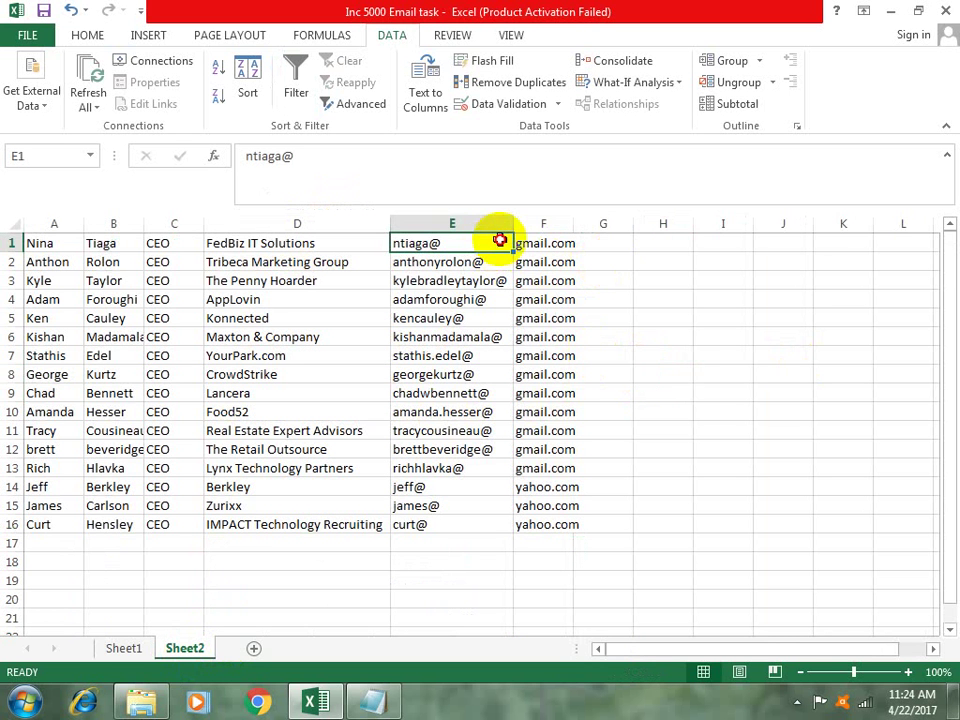
drag(490, 247, 535, 520)
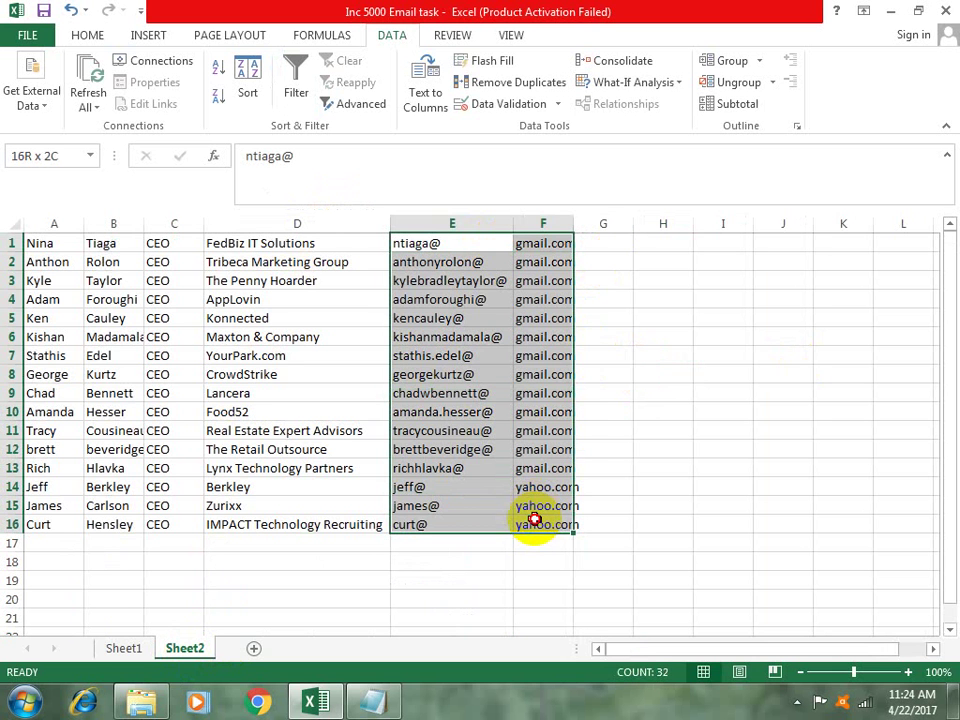
click(613, 242)
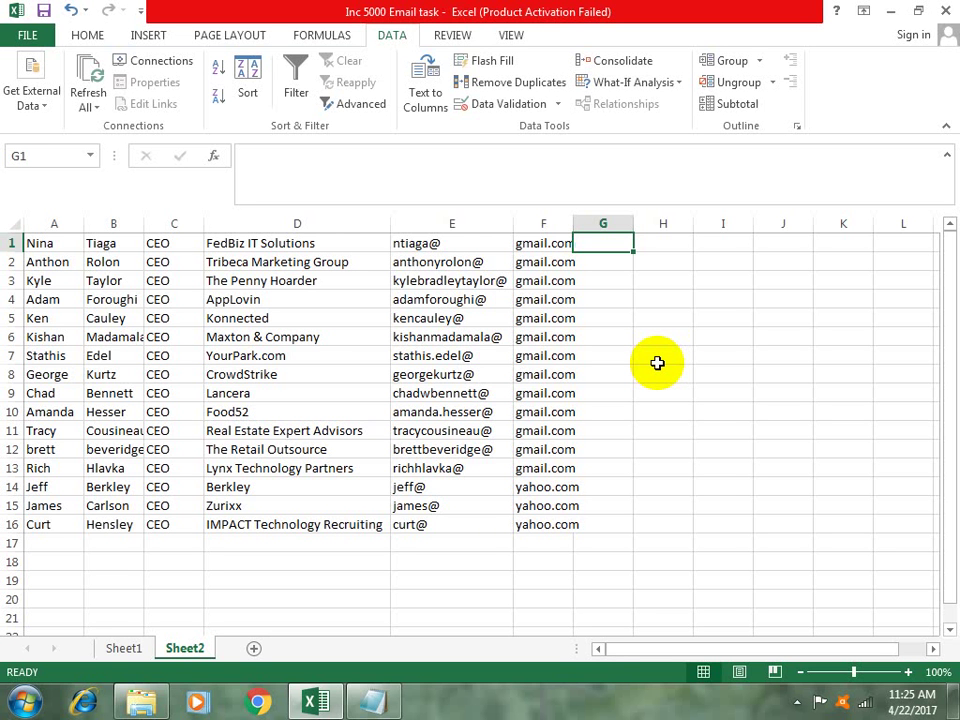
- Enter =CONCATENATE(E1,"",F1) in G1 to join username and domain
text(=)
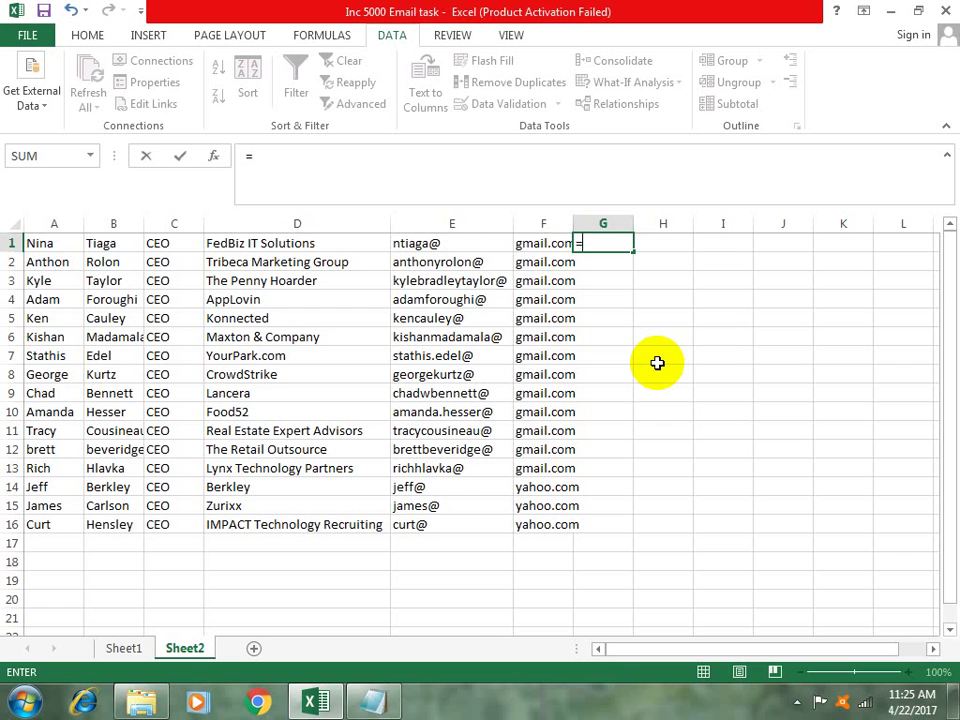
text(co)
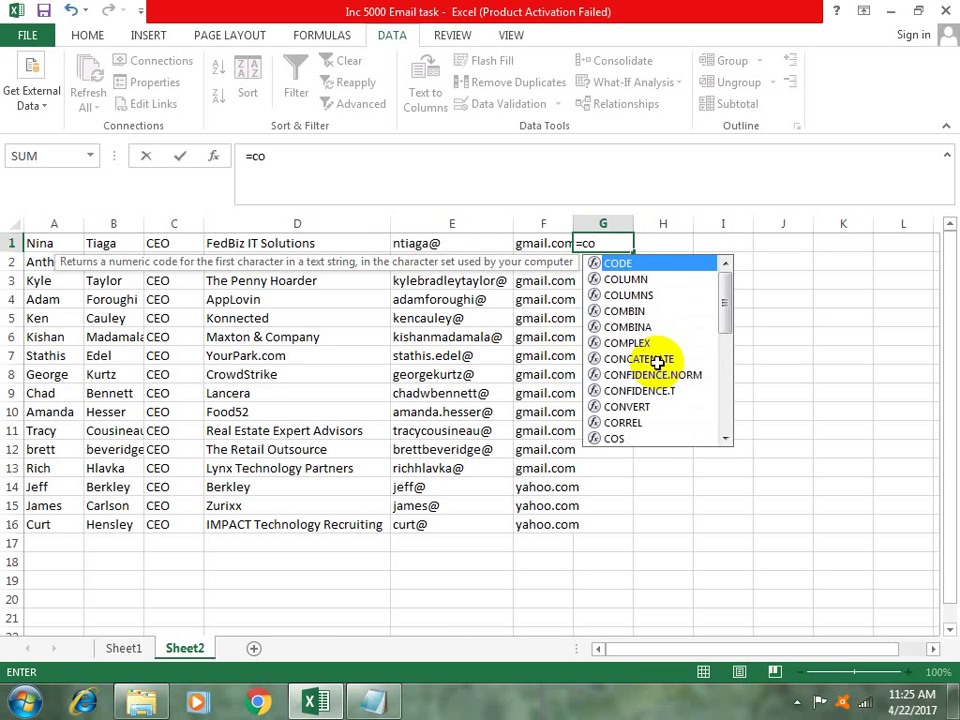
text(n)
double_click(632, 263)
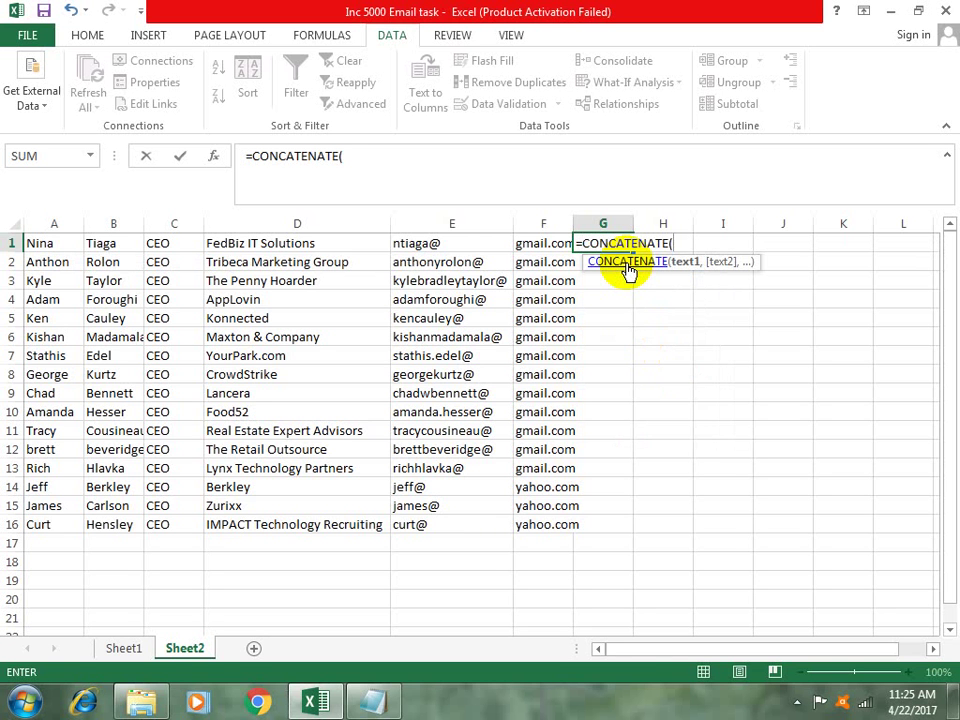
click(450, 244)
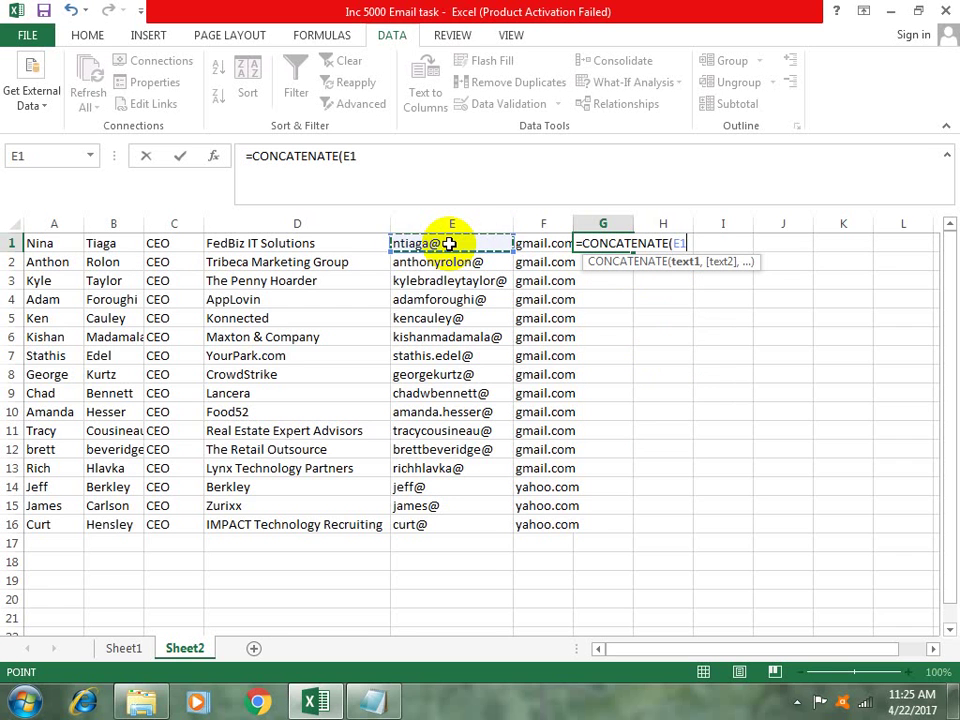
text(,)
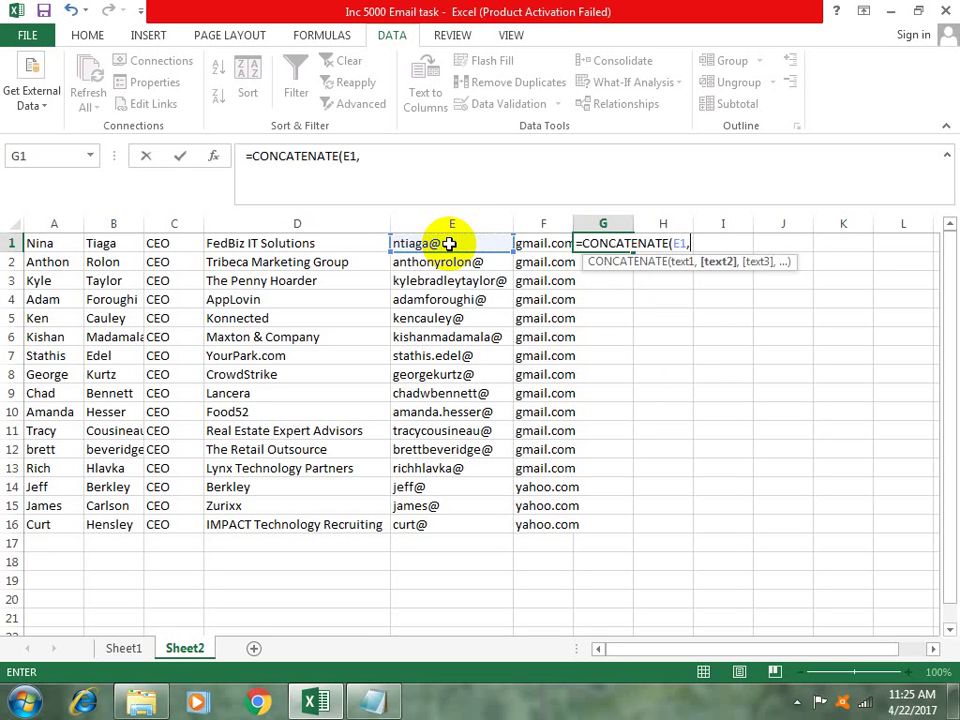
text(")
text(")
text(,)
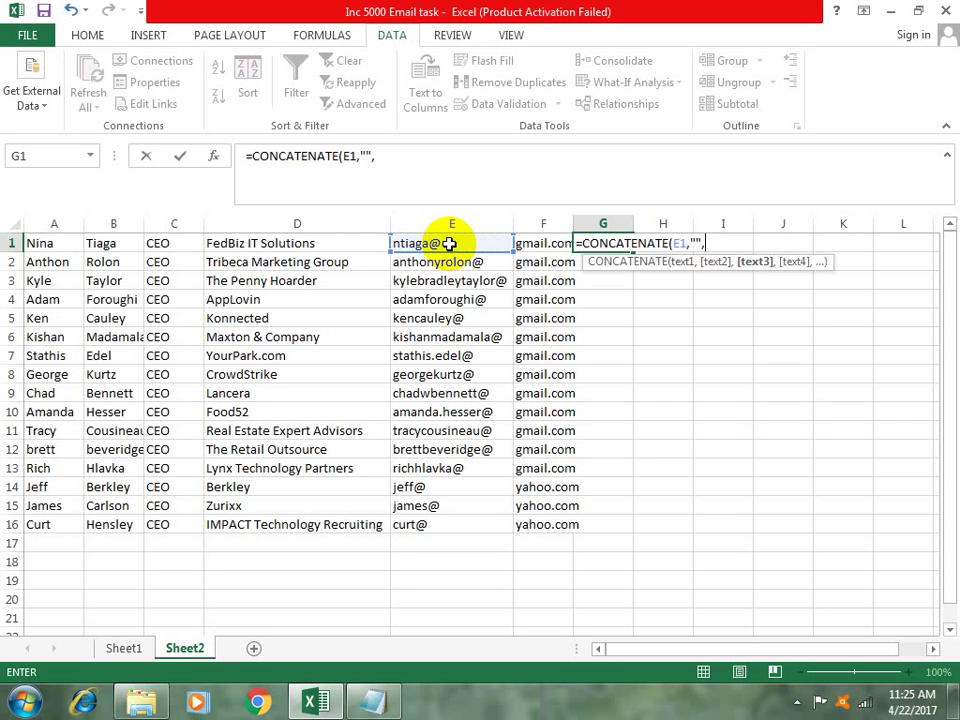
click(548, 243)
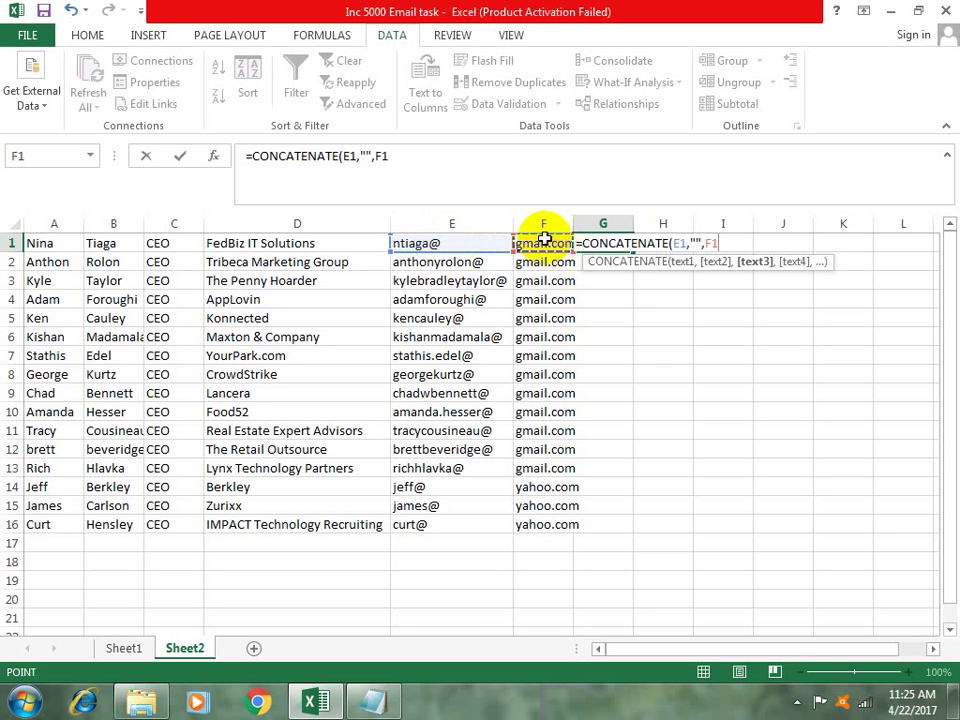
key(Return)
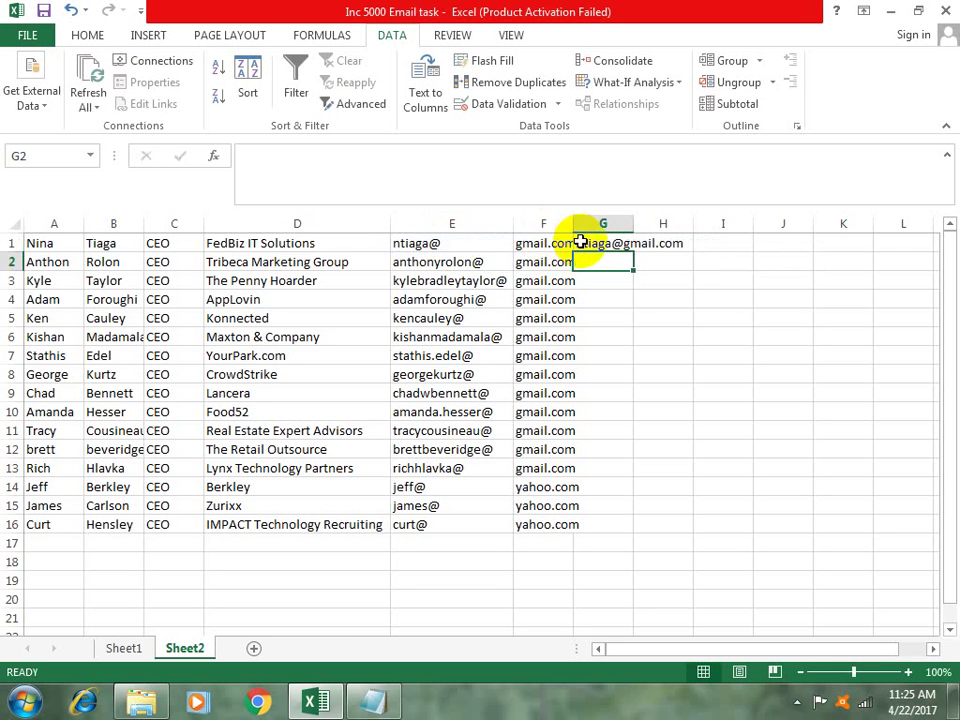
- Auto-fit column F and fill the G1 formula down to G16
click(603, 243)
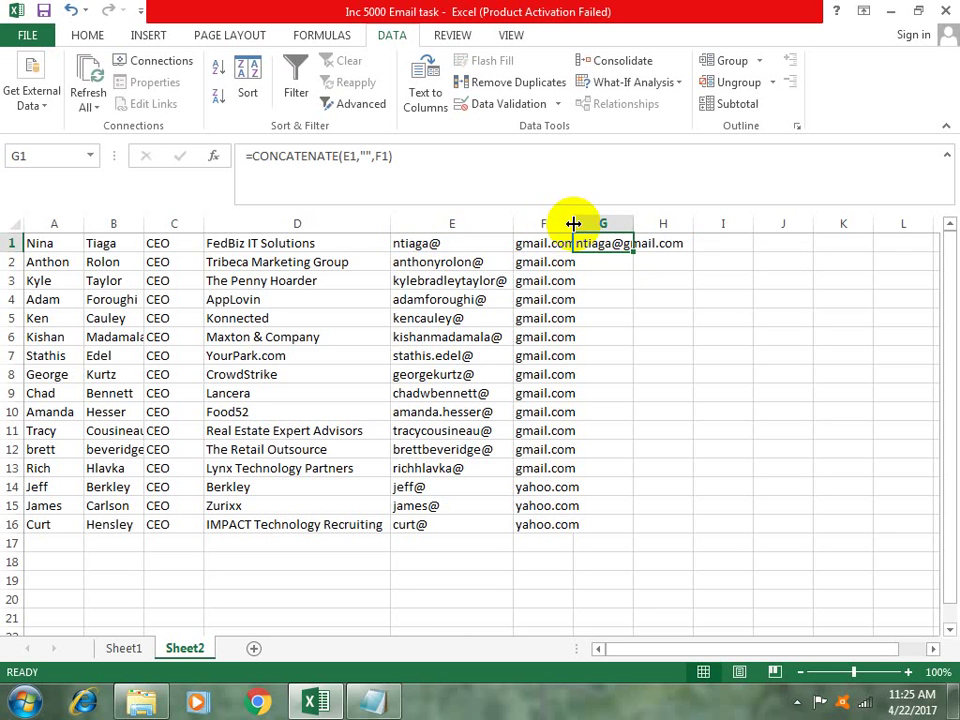
double_click(574, 223)
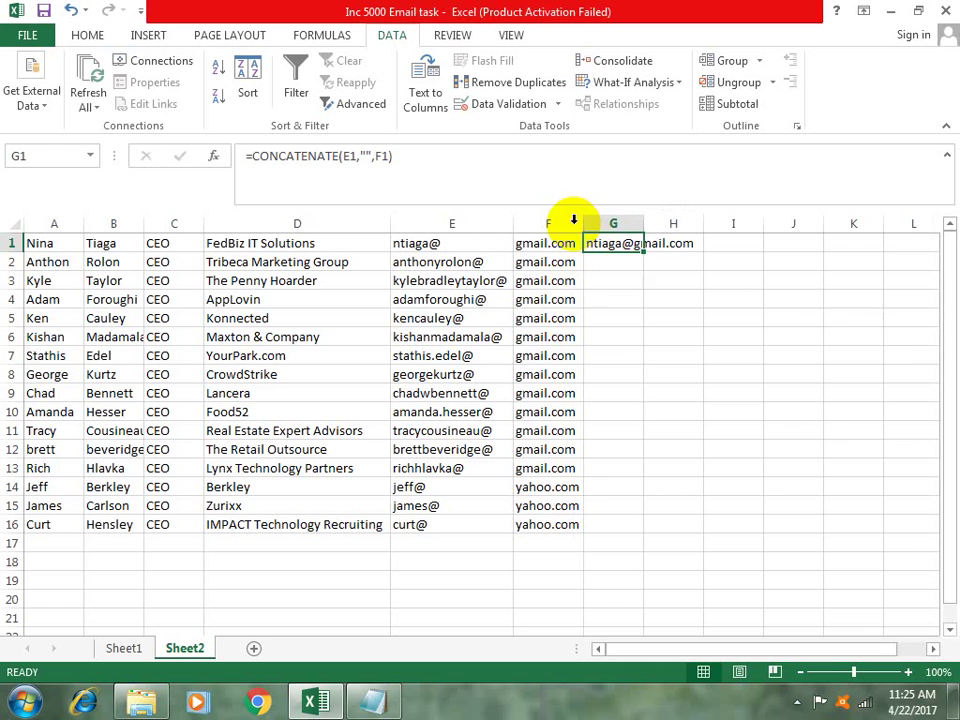
click(641, 258)
click(638, 243)
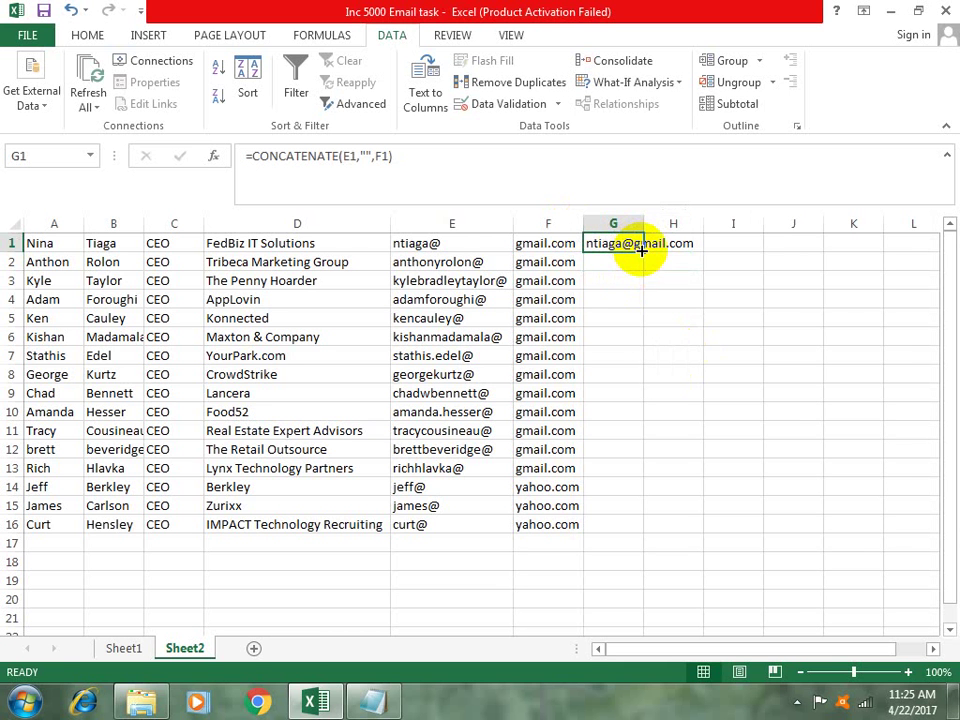
double_click(643, 252)
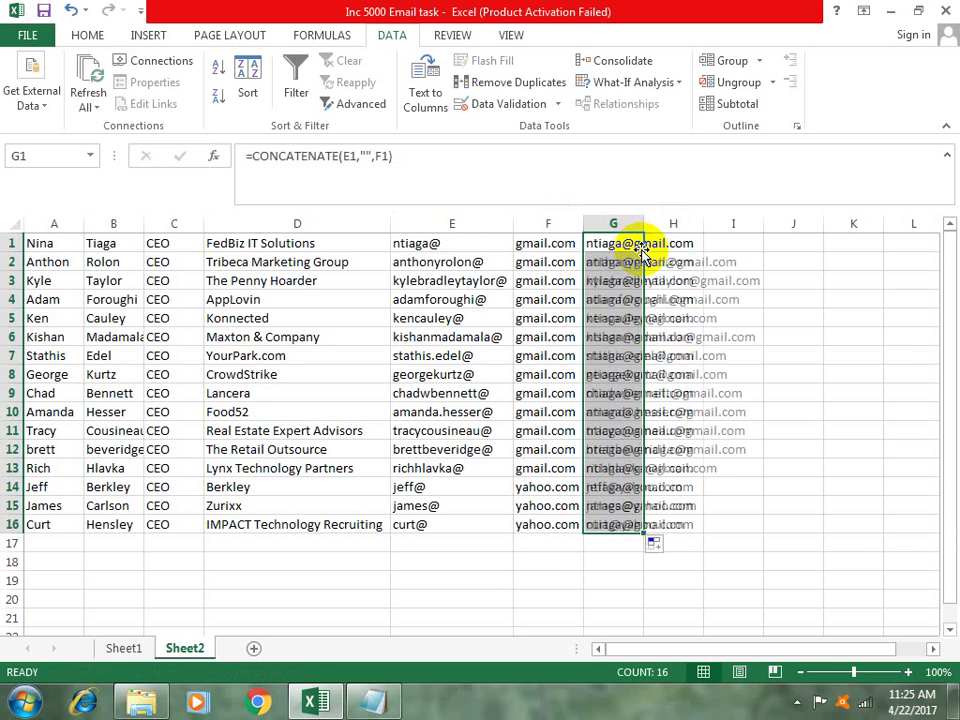
click(606, 597)
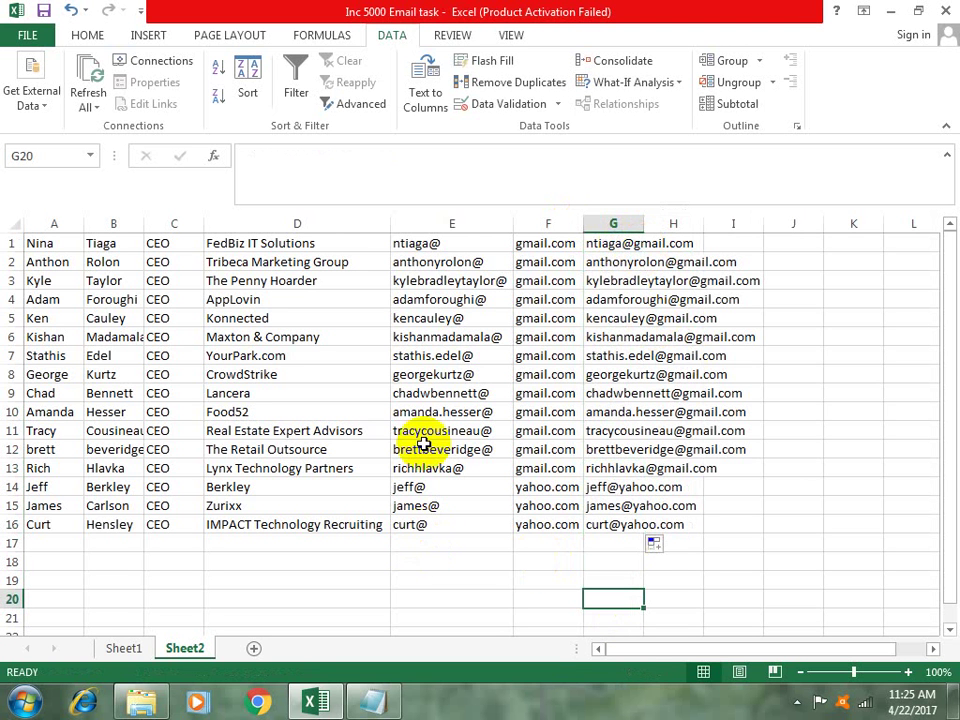
- Copy the split address parts E1:F16 and paste them into Notepad
drag(459, 245, 546, 521)
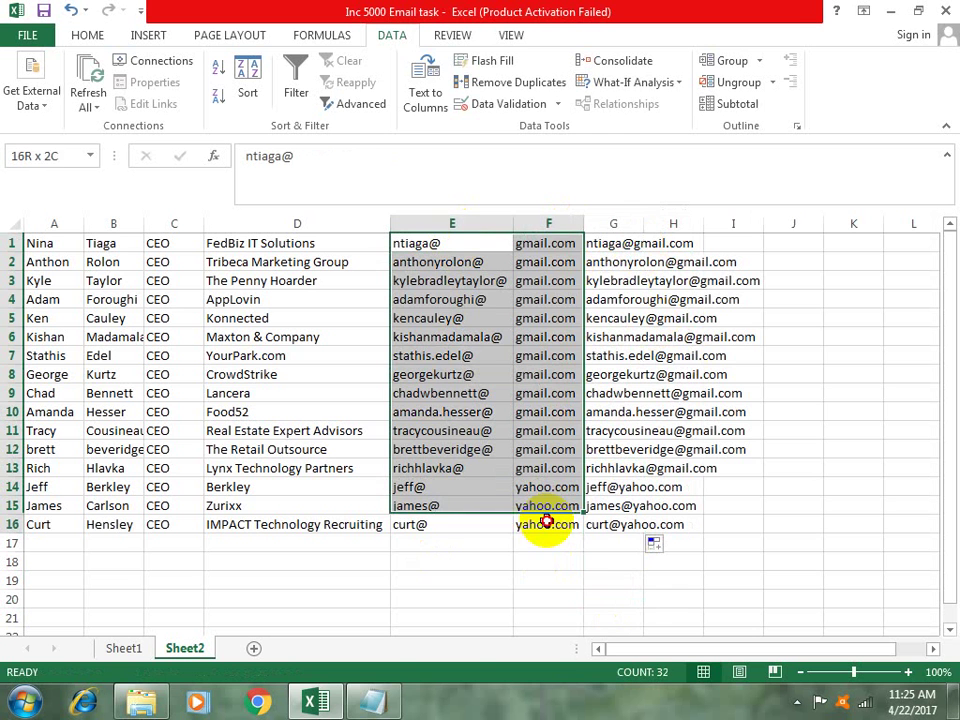
key(ctrl+c)
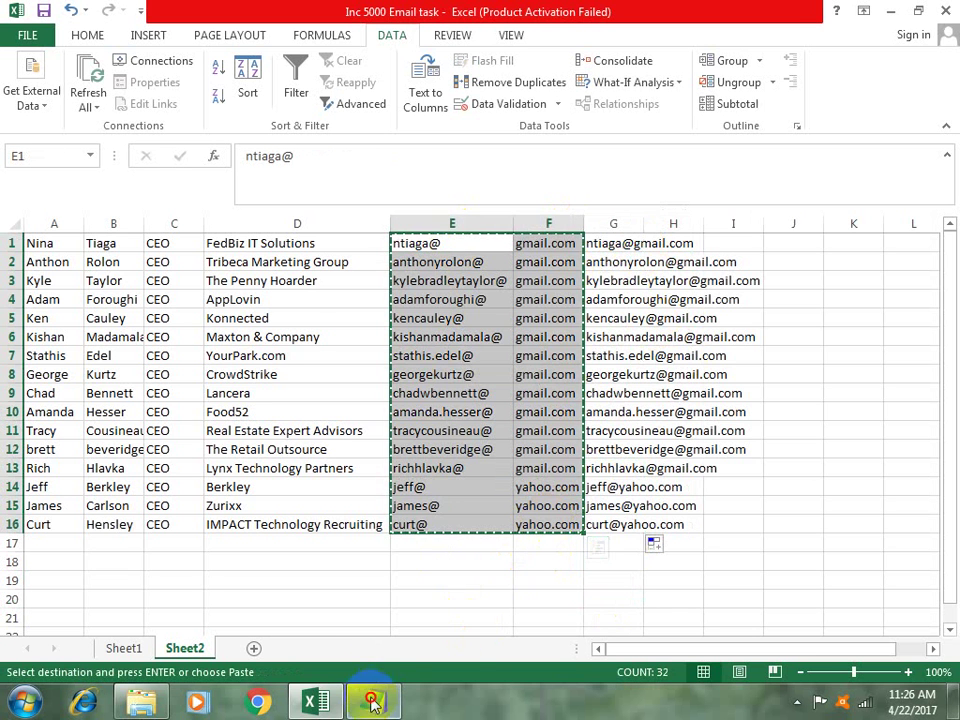
click(372, 703)
key(ctrl+v)
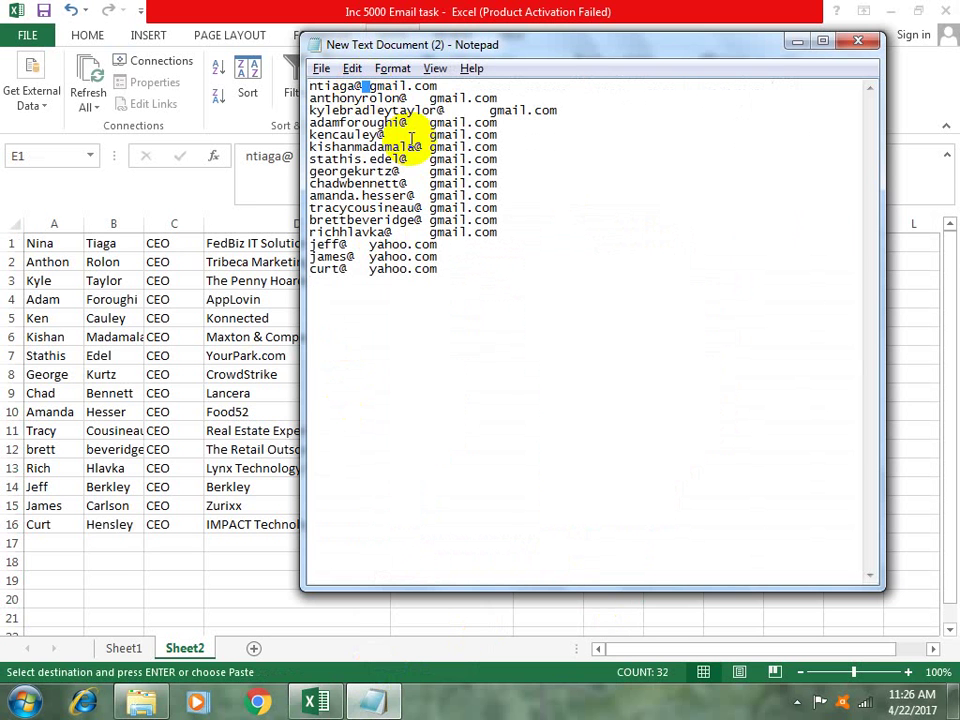
- Replace every tab between username and domain with nothing using Replace All
drag(362, 86, 368, 86)
key(ctrl+c)
click(352, 68)
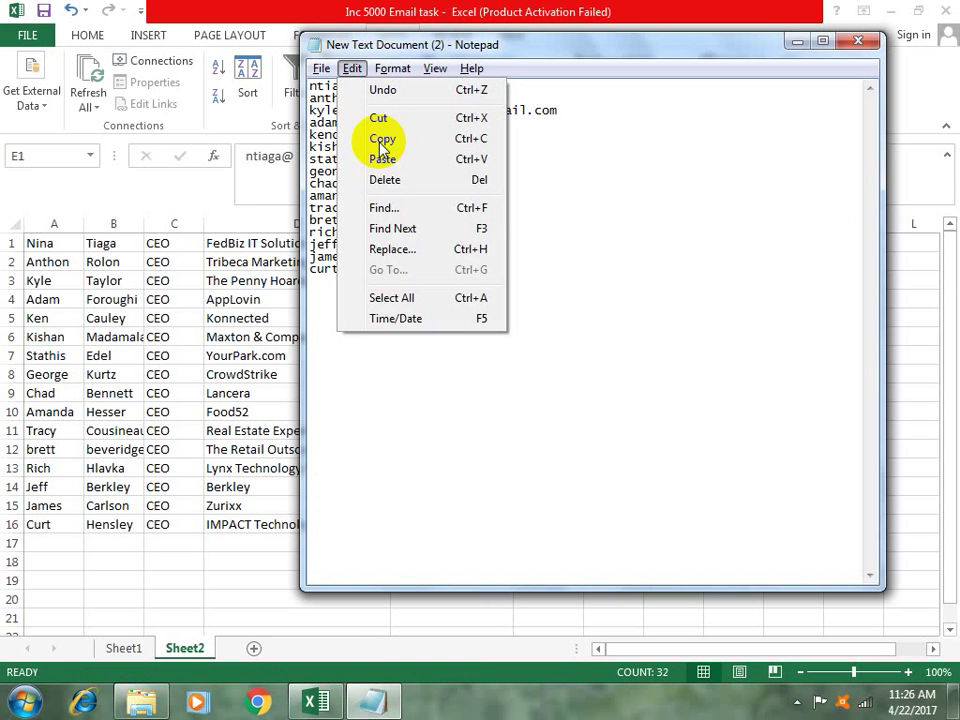
click(402, 249)
key(ctrl+v)
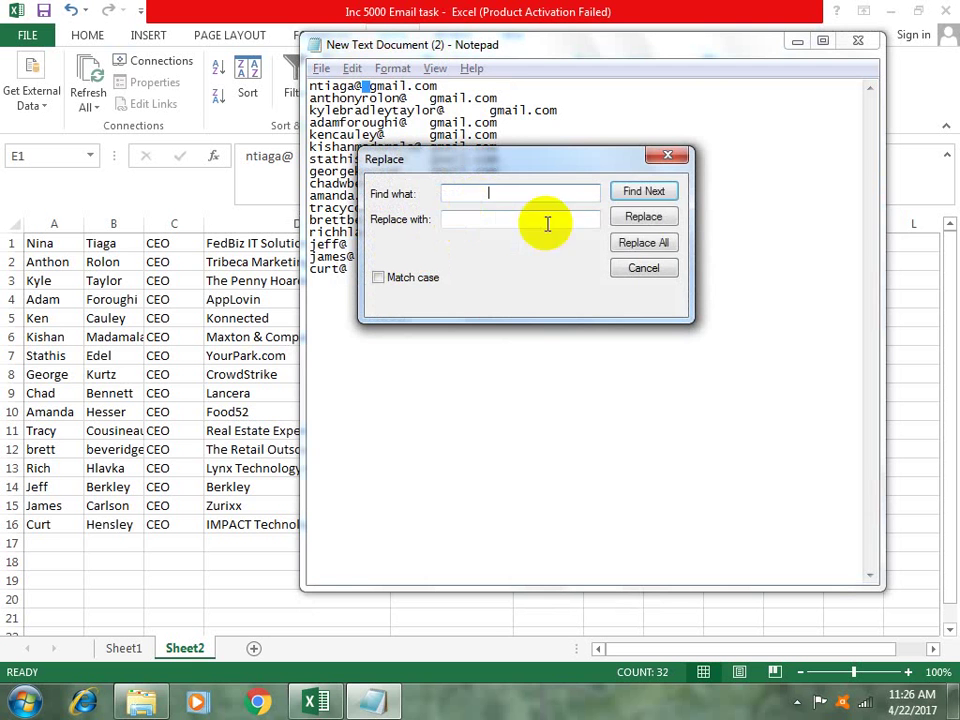
click(622, 243)
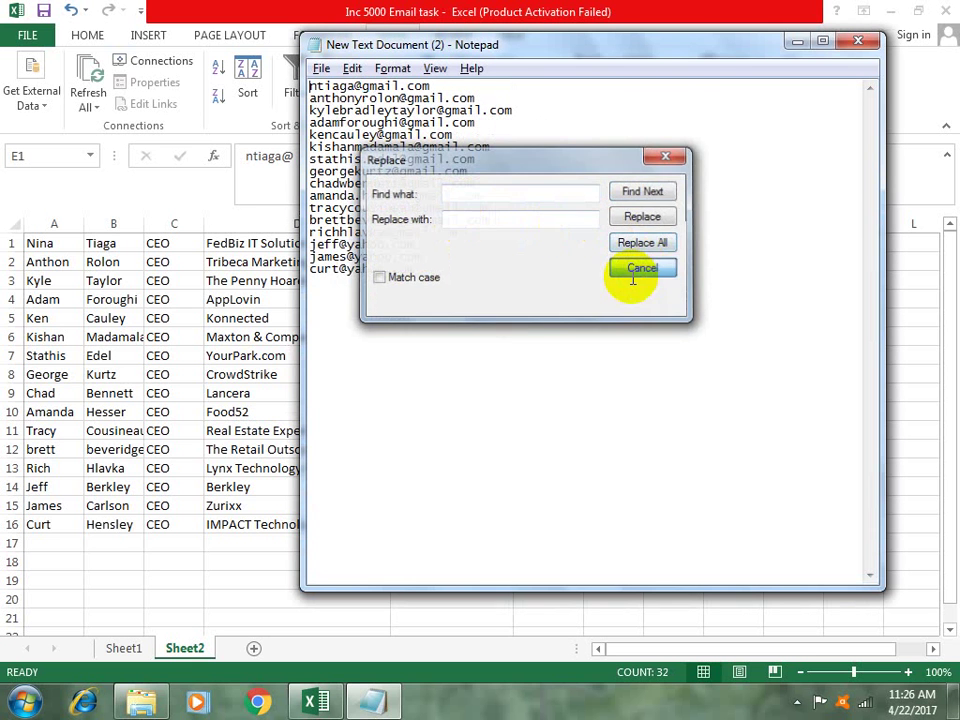
click(643, 268)
- Select all the joined email addresses and cut them from the document
drag(398, 257, 425, 262)
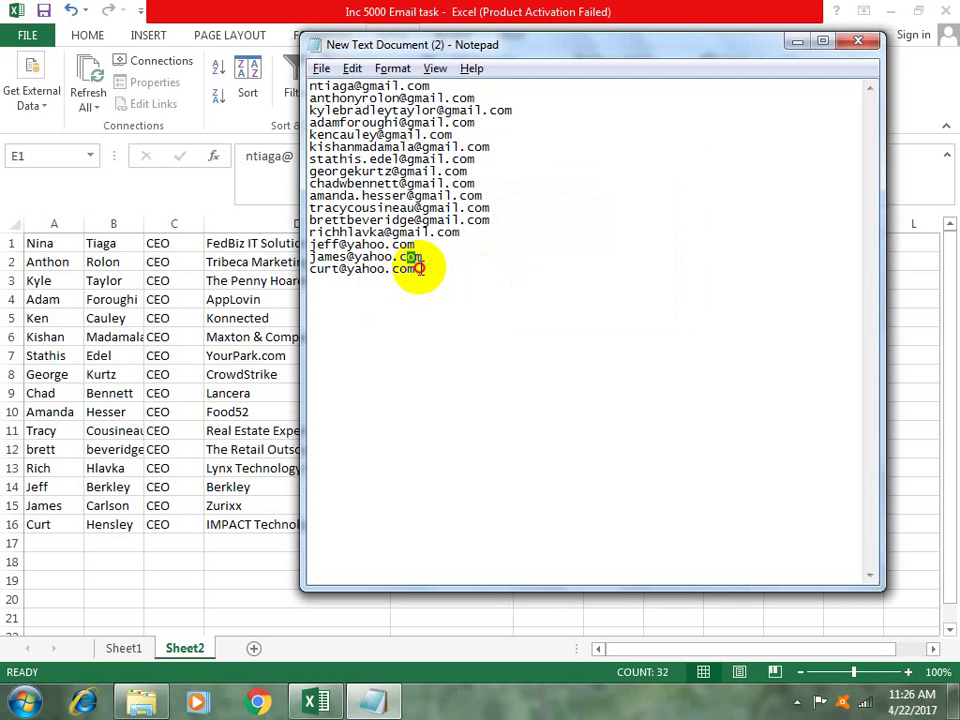
drag(415, 270, 252, 60)
key(ctrl+x)
key(alt+Tab)
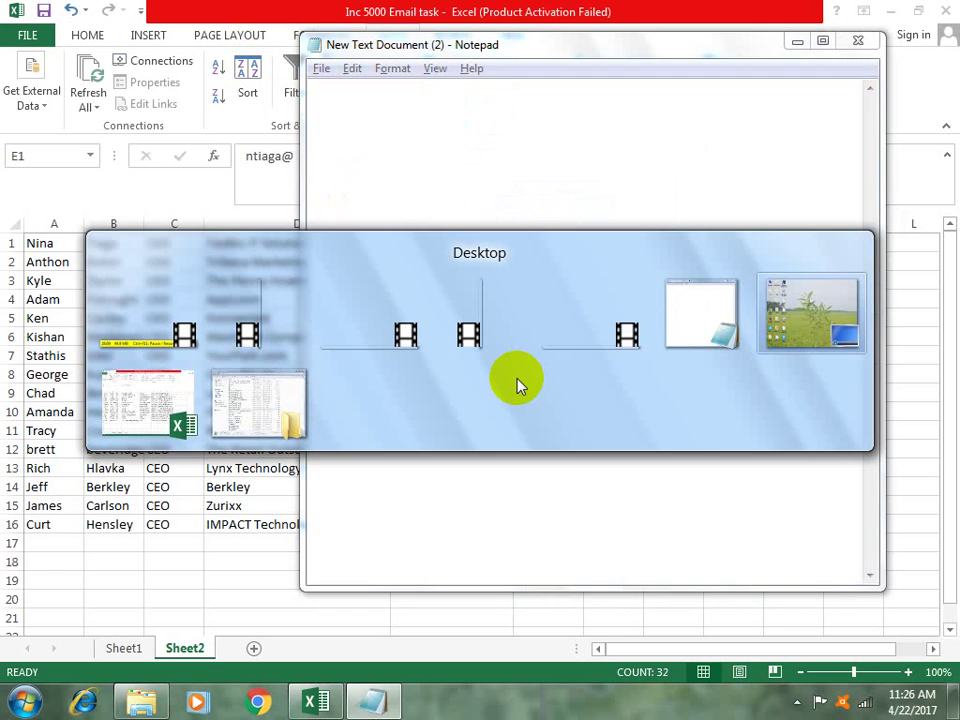
- Cycle through the open windows, glance at the data folder, then return to the Excel workbook
click(378, 283)
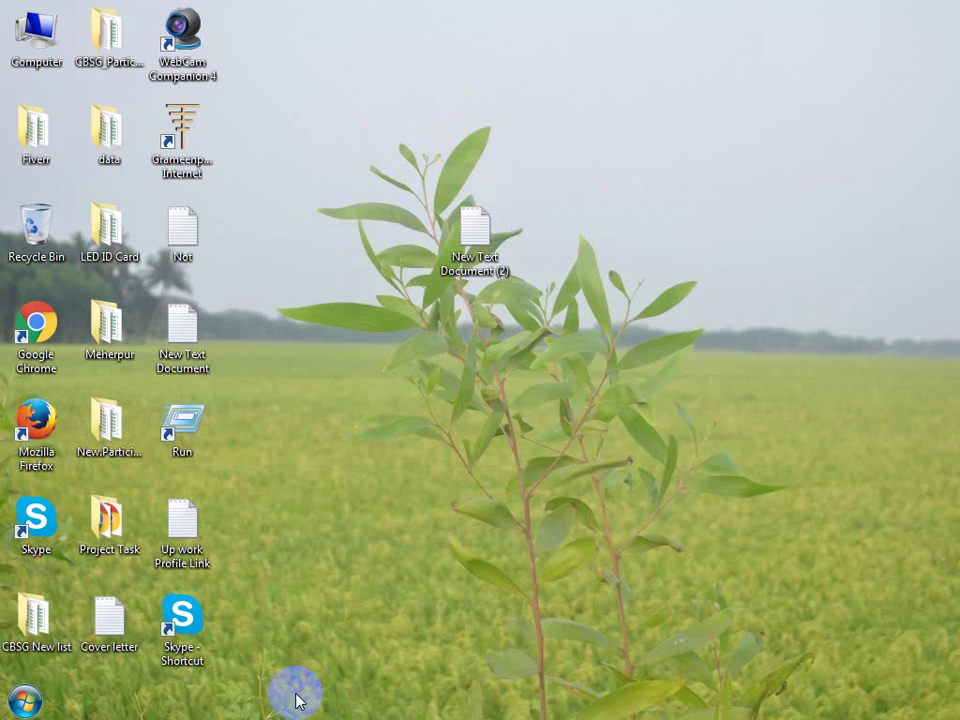
key(alt+Tab)
key(alt+Tab)
click(305, 405)
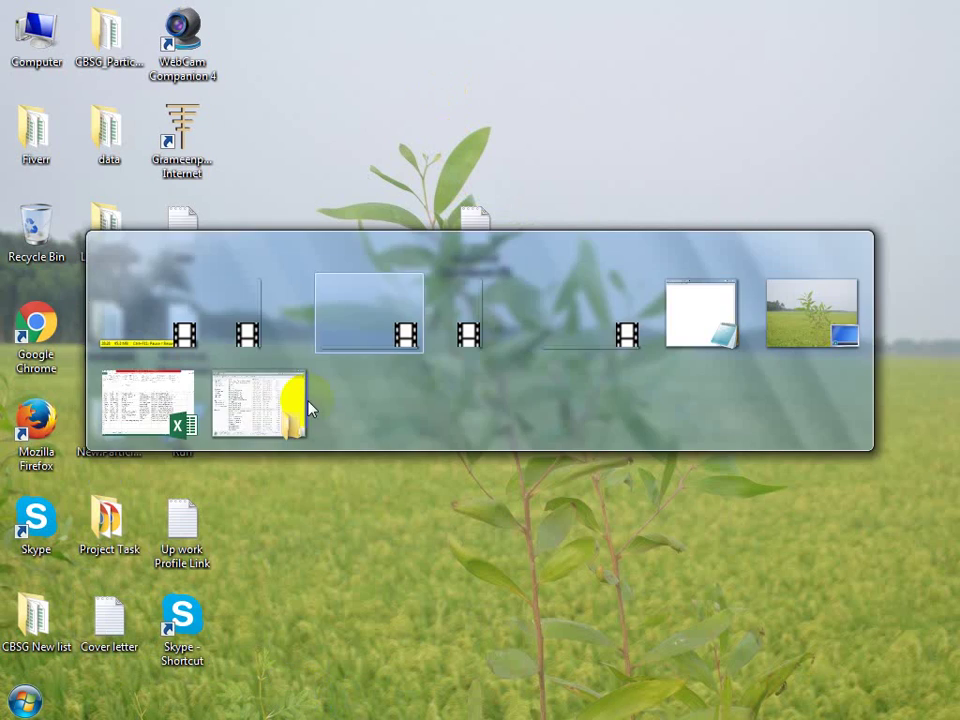
click(388, 624)
key(alt+Tab)
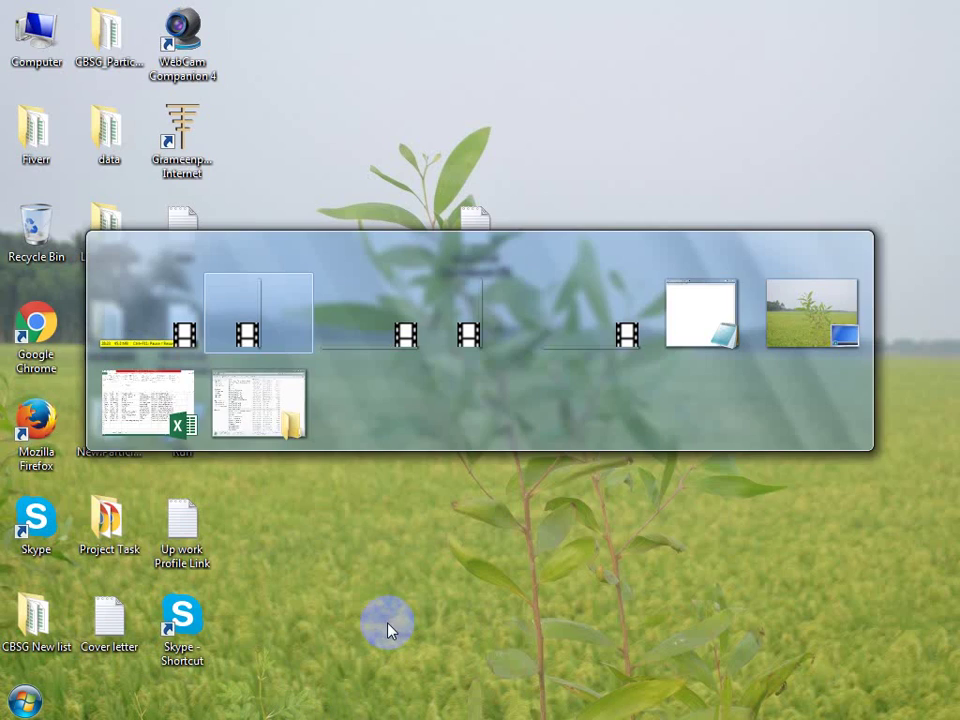
click(237, 410)
click(240, 410)
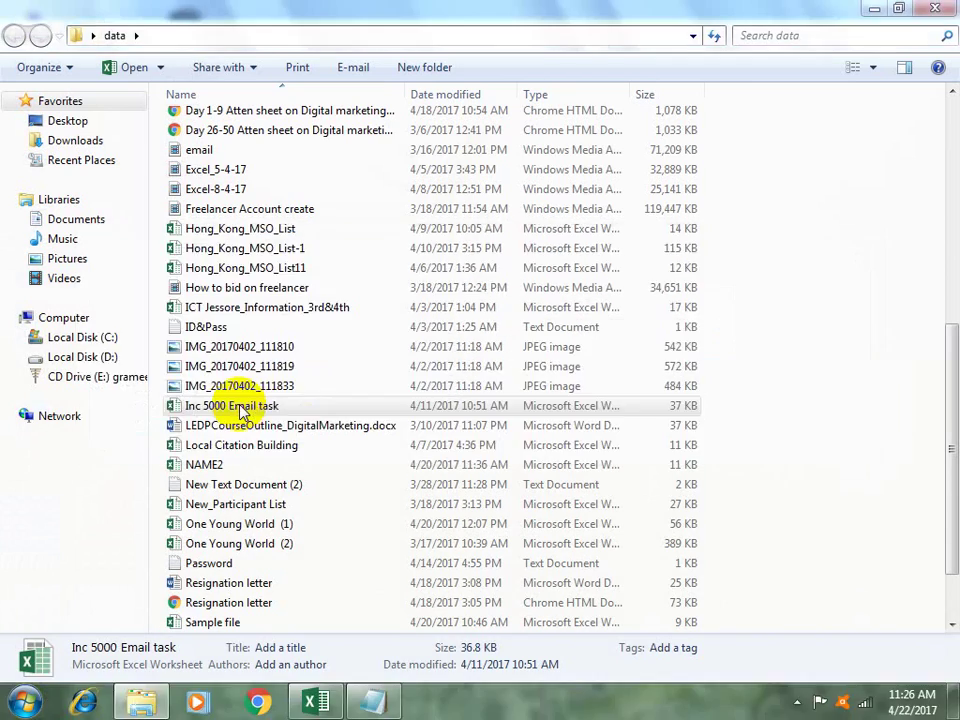
scroll(606, 236, up, 7)
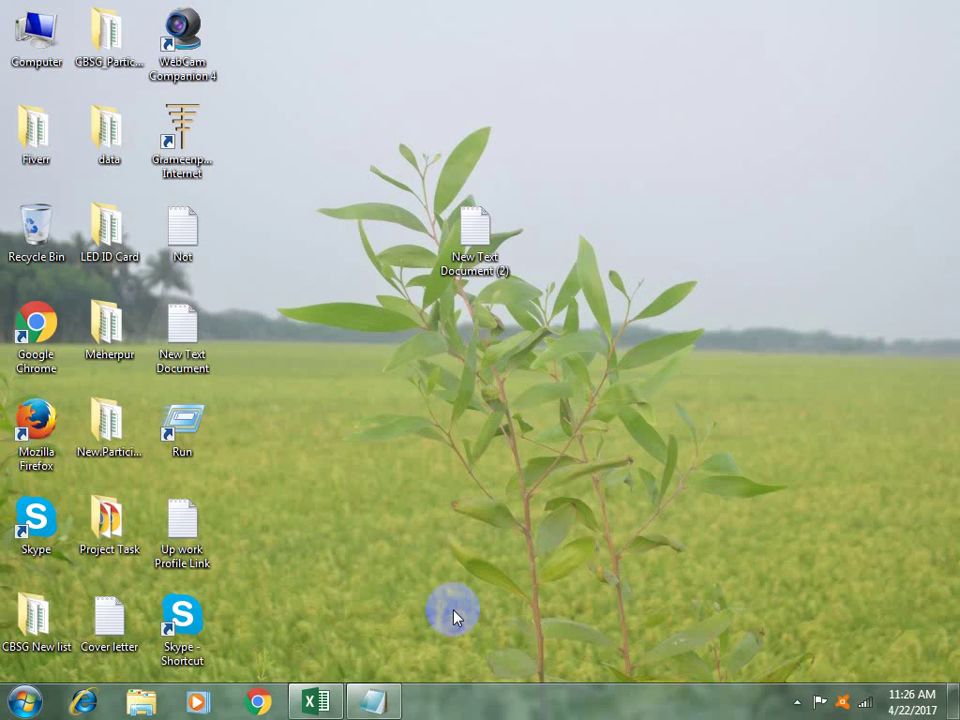
click(315, 700)
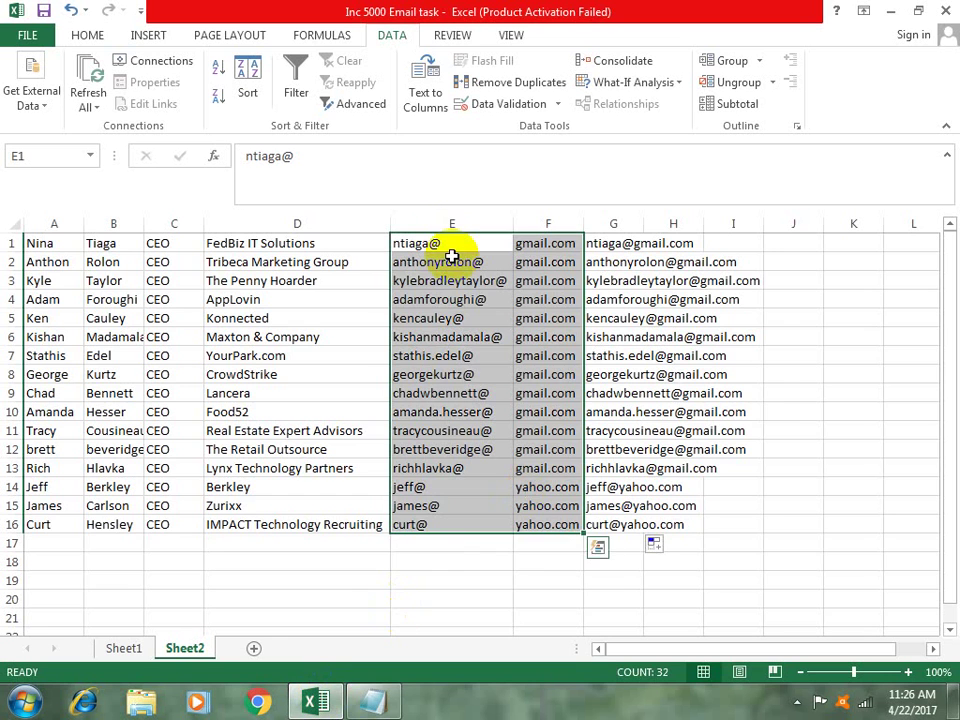
- Paste the joined emails at E18, review them, then undo the paste
click(435, 557)
key(ctrl+v)
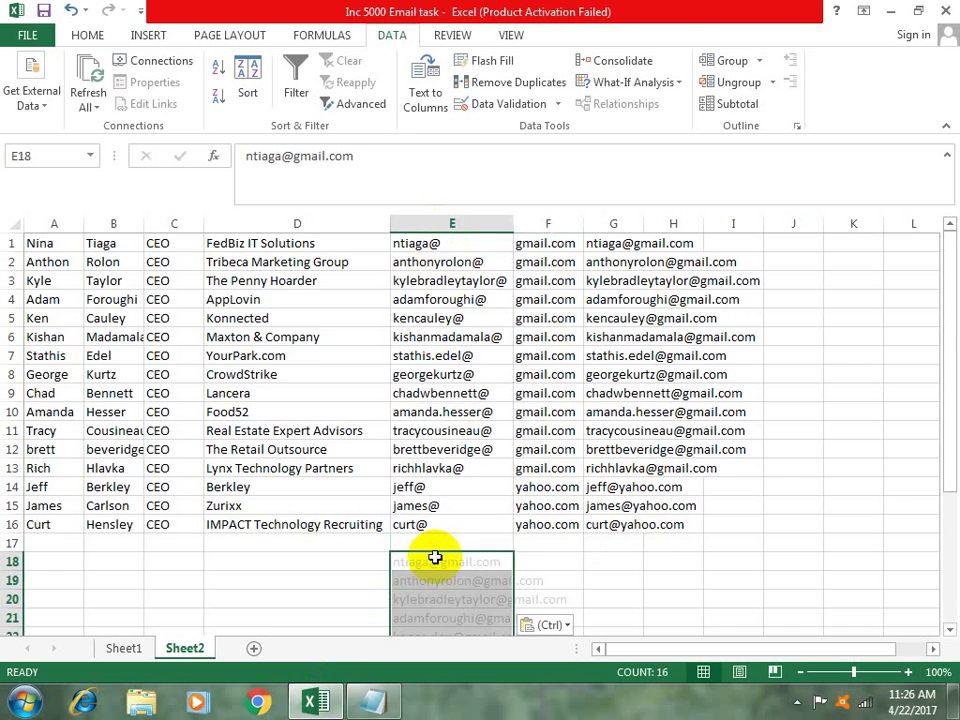
scroll(590, 486, down, 4)
scroll(583, 486, down, 1)
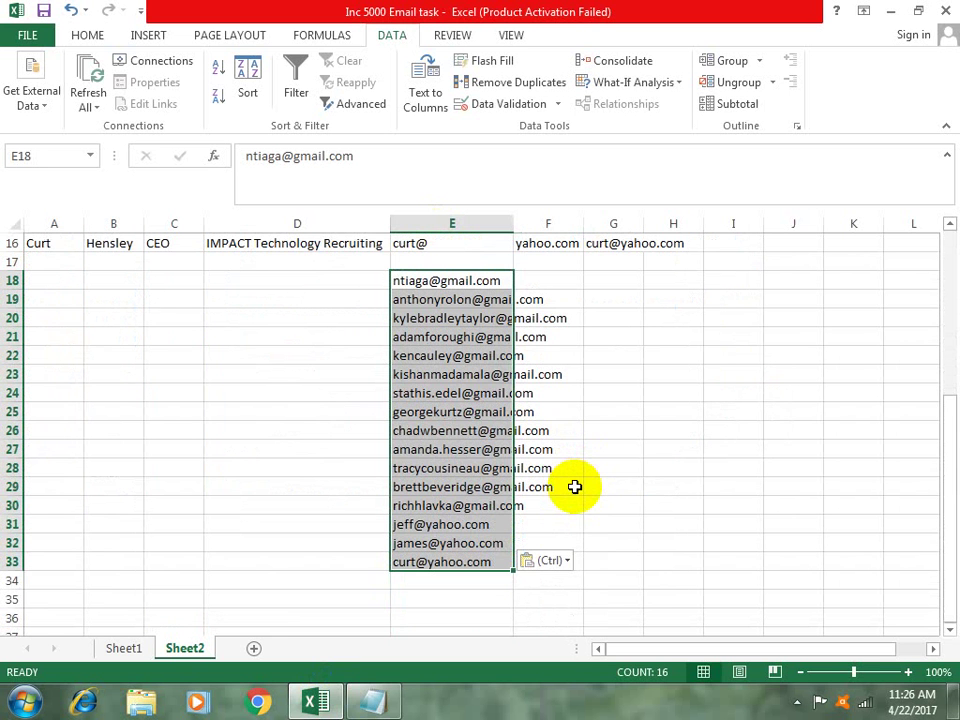
key(ctrl+z)
scroll(548, 461, up, 5)
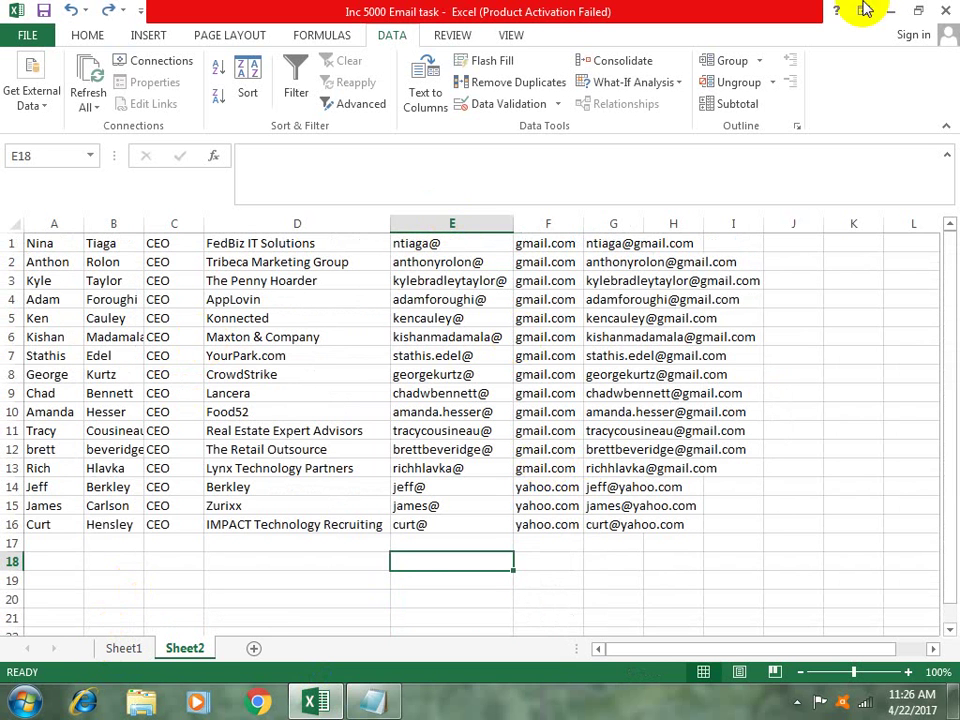
- Delete Sheet2 and confirm the deletion
right_click(190, 652)
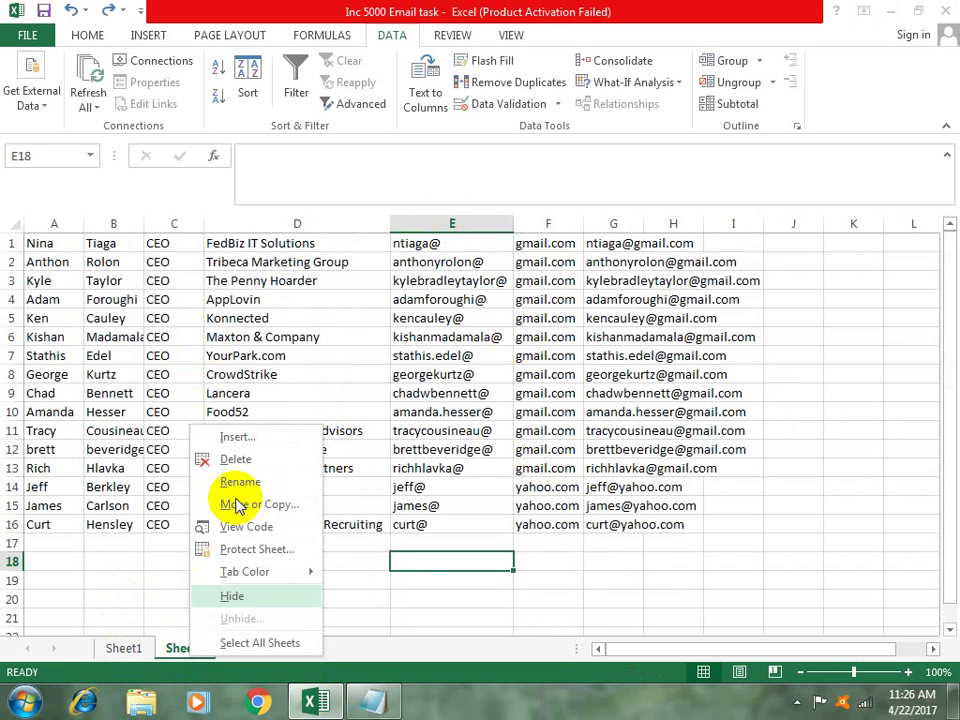
click(236, 460)
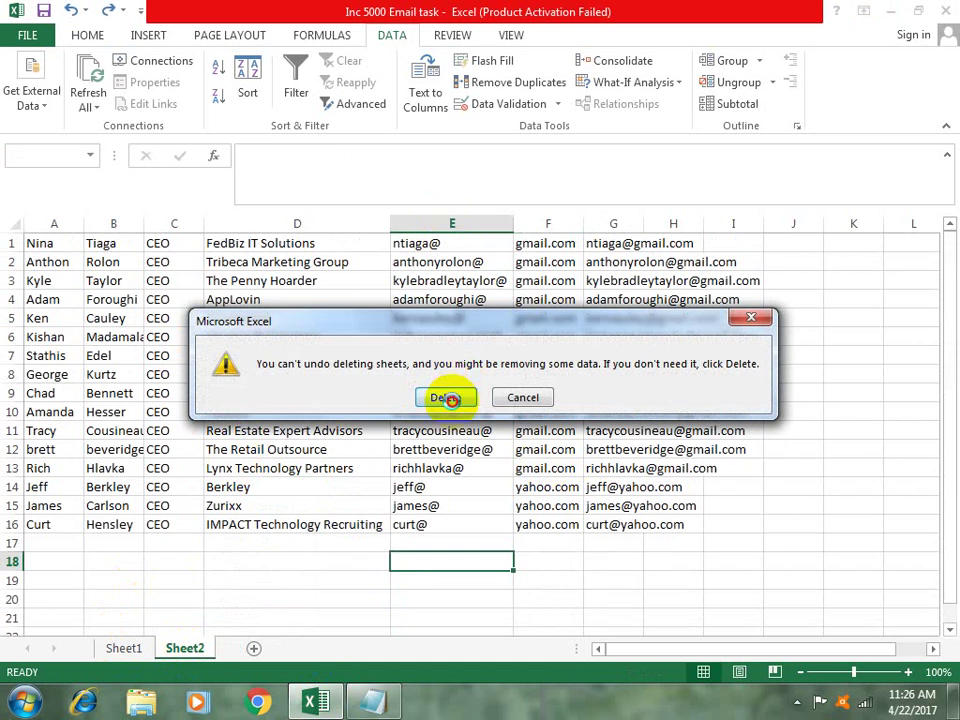
click(448, 396)
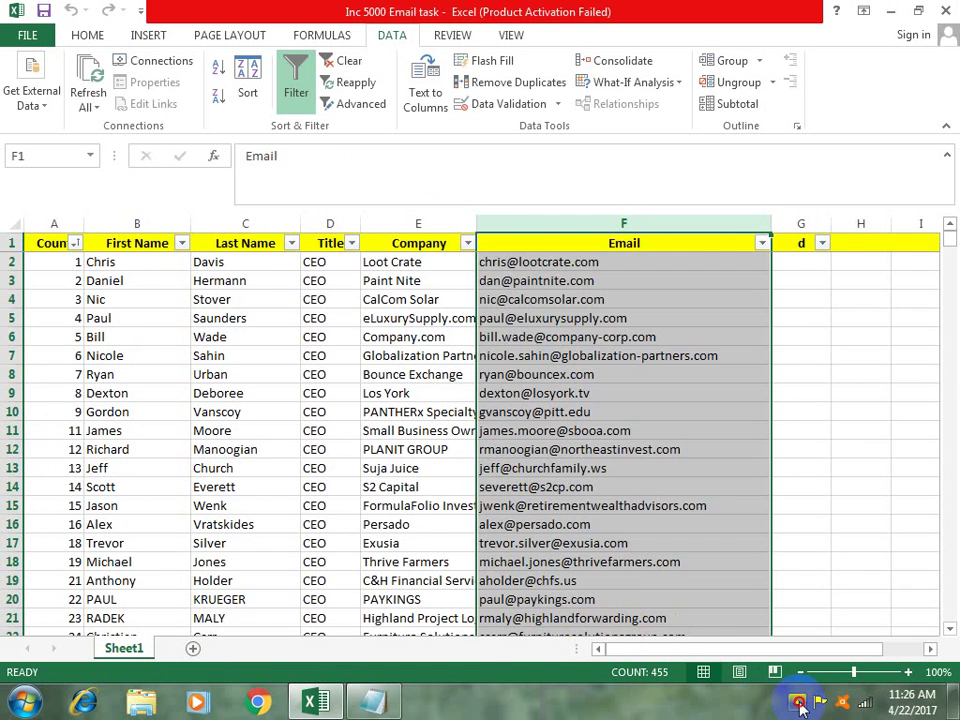